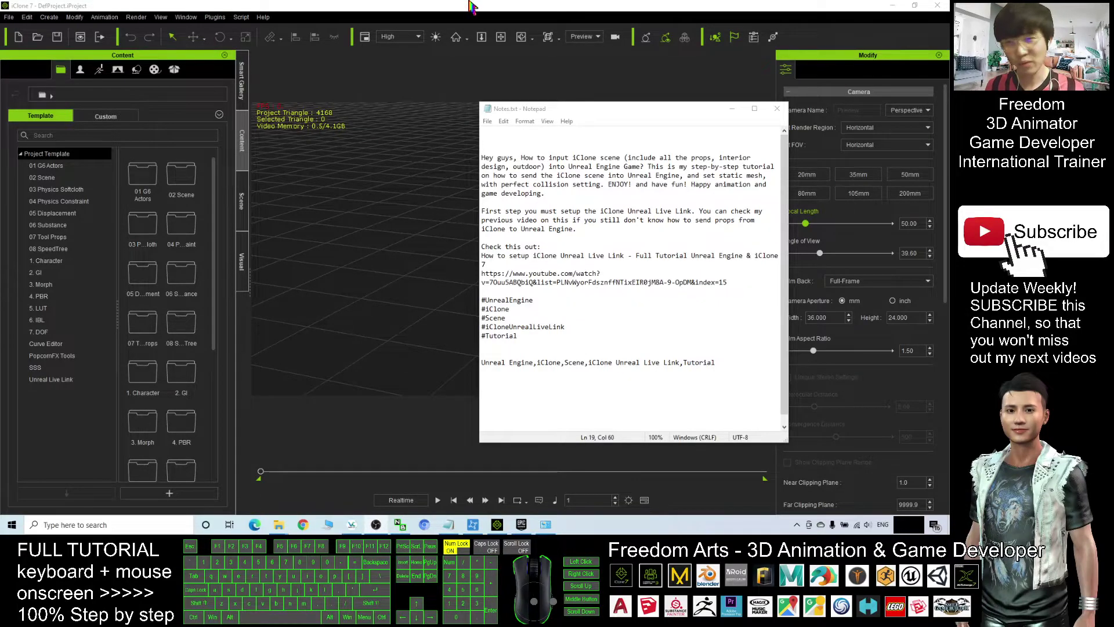
Bring iClone in front of the notes, briefly opening then closing the Epic Games Launcher and Control Panel
{"action": "left_click", "coordinate": [451, 5]}
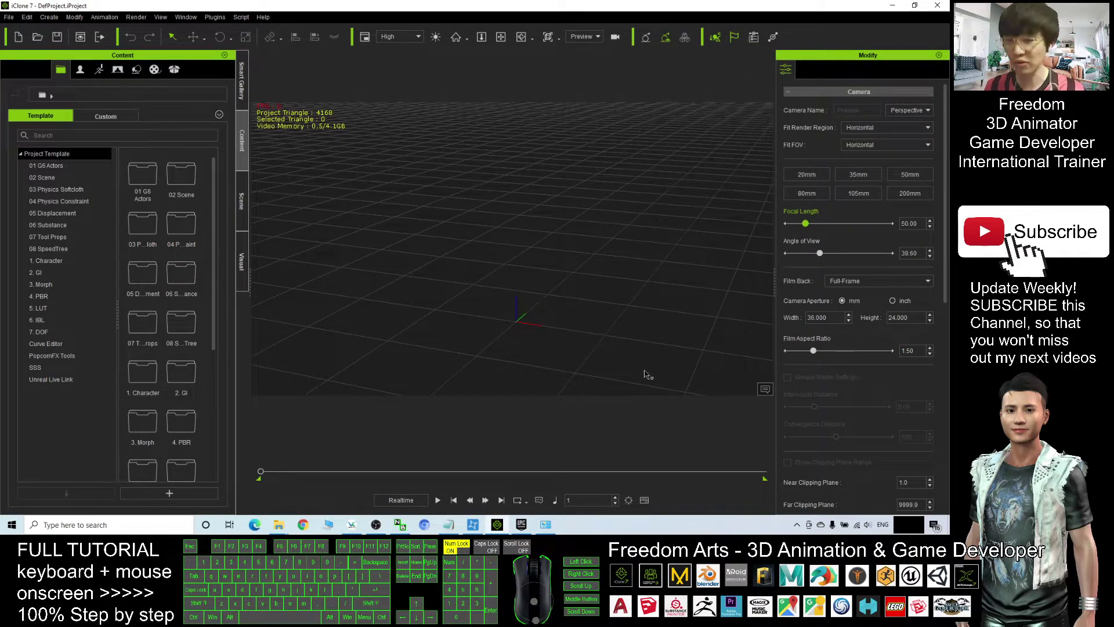
{"action": "left_click", "coordinate": [527, 526]}
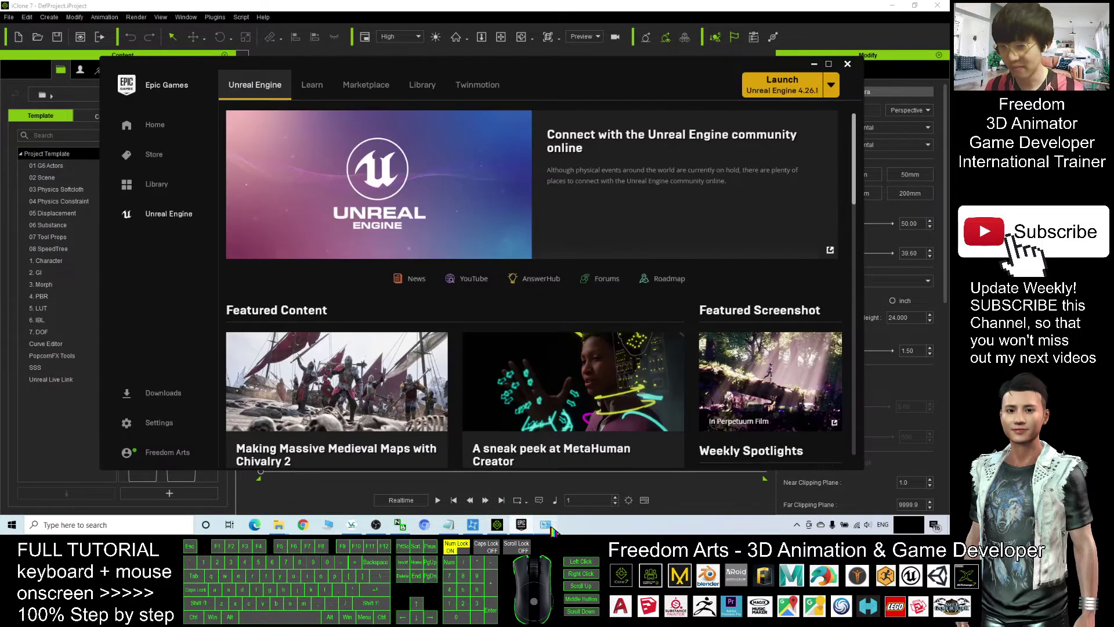
{"action": "left_click", "coordinate": [549, 527]}
{"action": "left_click", "coordinate": [816, 138]}
{"action": "left_click", "coordinate": [847, 64]}
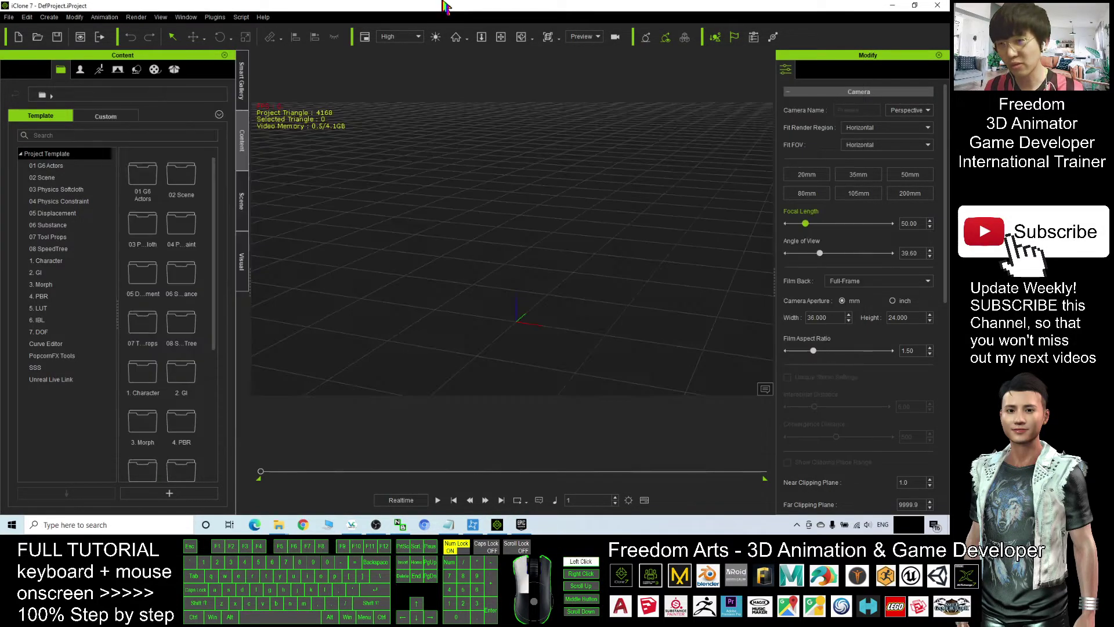
Check the Unreal Live Link submenu under Plugins, then bring Notes.txt back to the front
{"action": "left_click", "coordinate": [215, 17]}
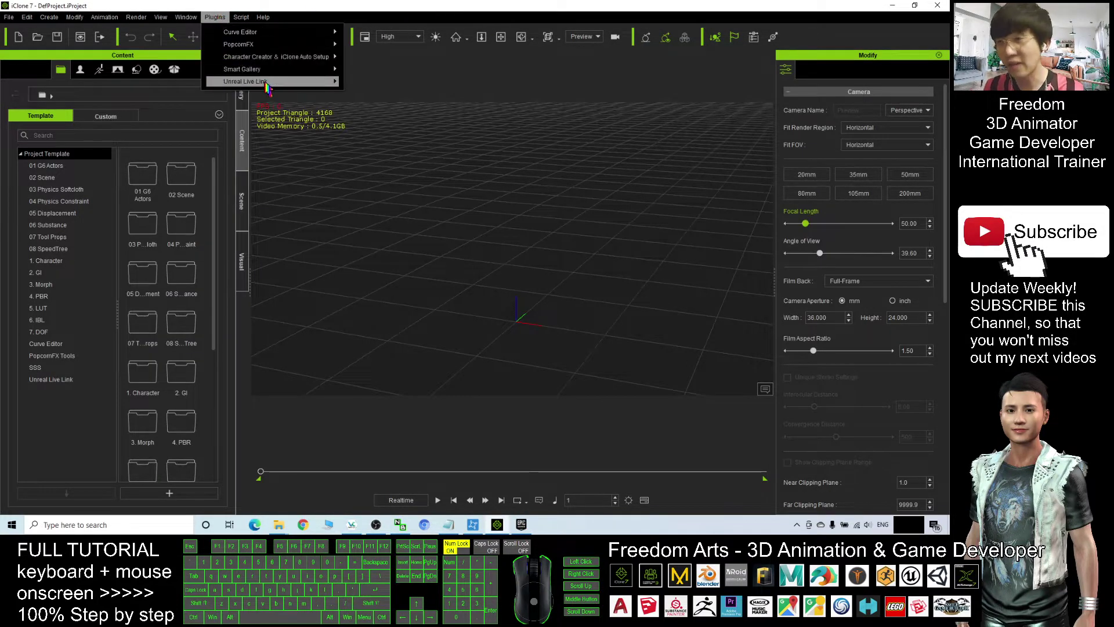
{"action": "mouse_move", "coordinate": [273, 85]}
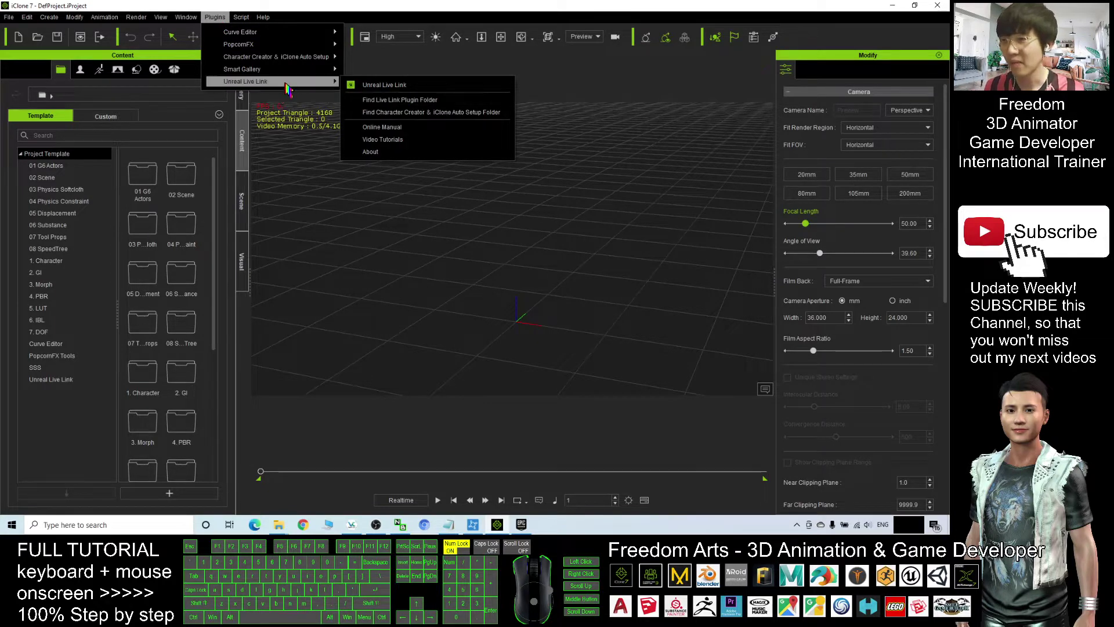
{"action": "mouse_move", "coordinate": [270, 61]}
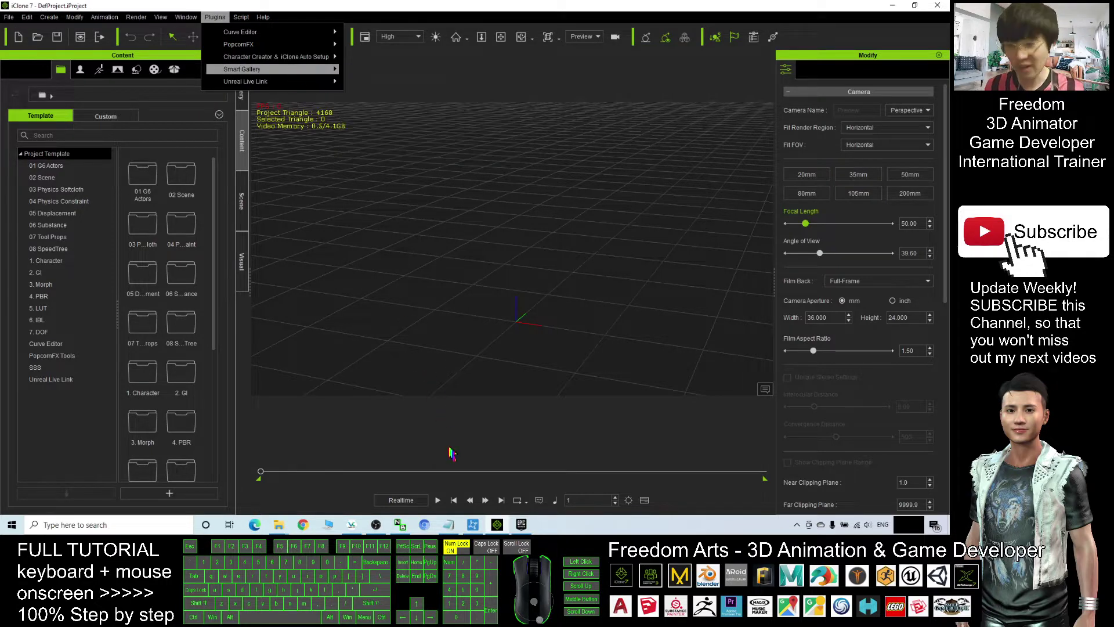
{"action": "left_click", "coordinate": [453, 527]}
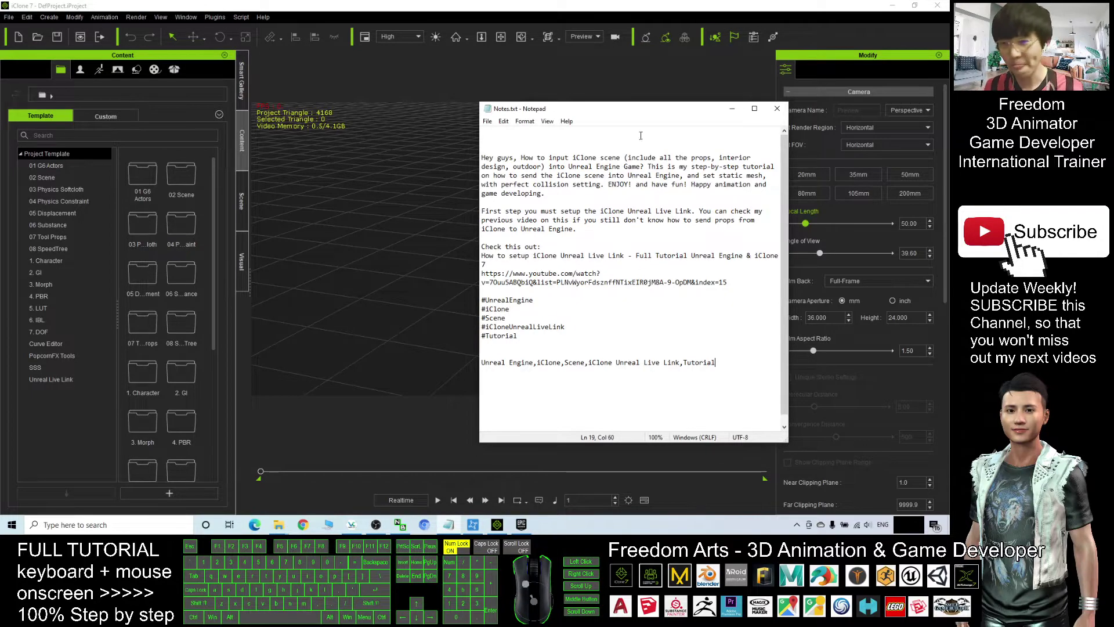
Move and widen the Notes.txt window, then select the tutorial title and full YouTube URL
{"action": "left_click_drag", "start_coordinate": [673, 110], "coordinate": [606, 83]}
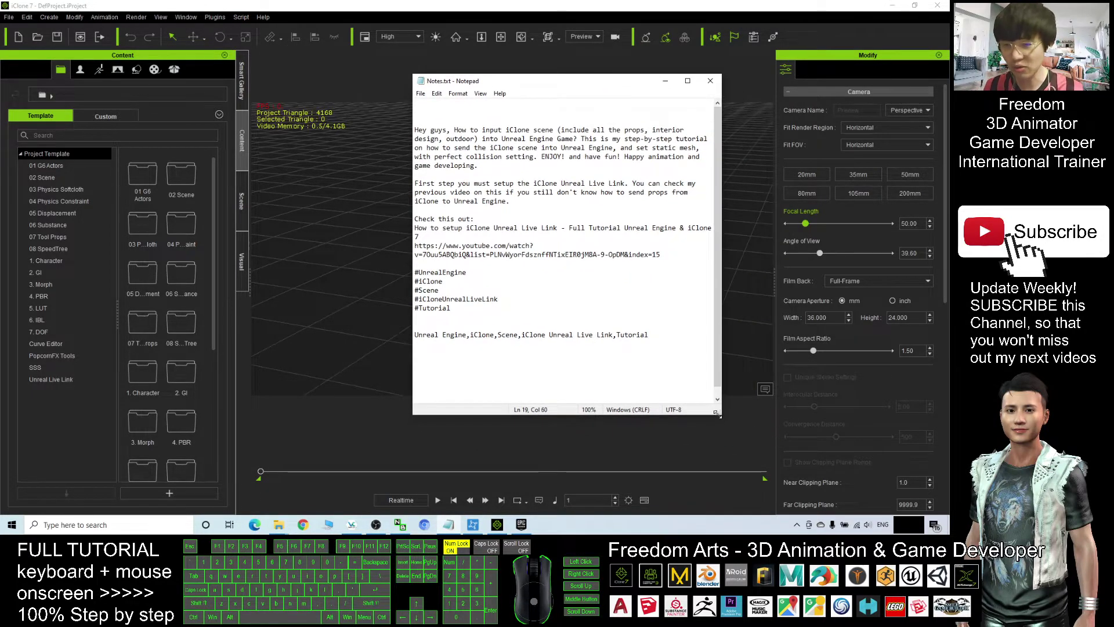
{"action": "left_click_drag", "start_coordinate": [720, 415], "coordinate": [815, 462]}
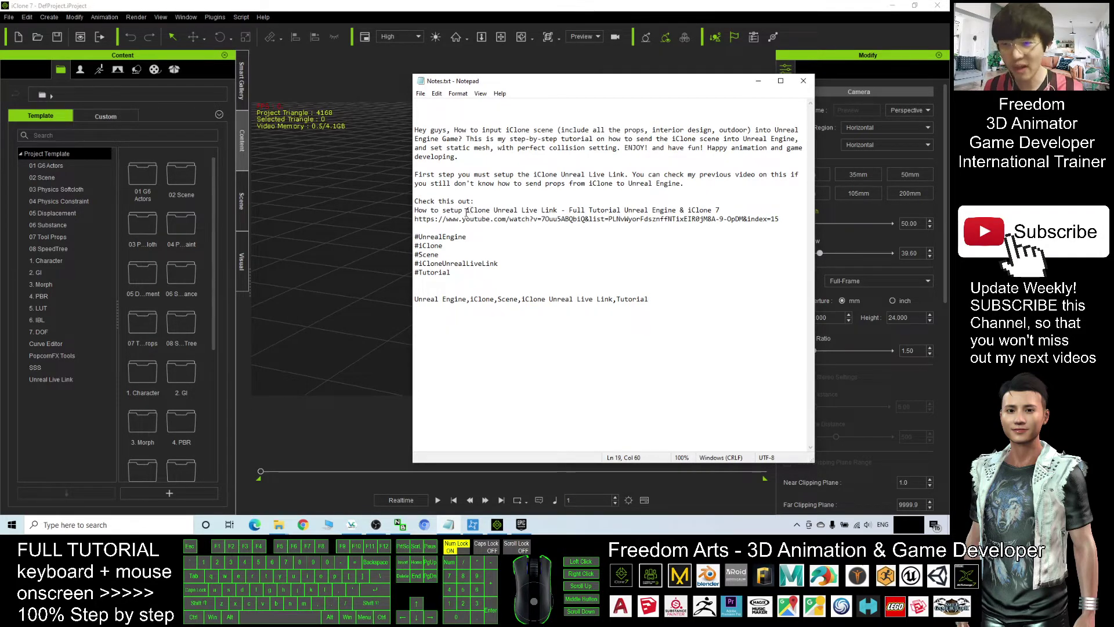
{"action": "left_click_drag", "start_coordinate": [466, 212], "coordinate": [613, 210]}
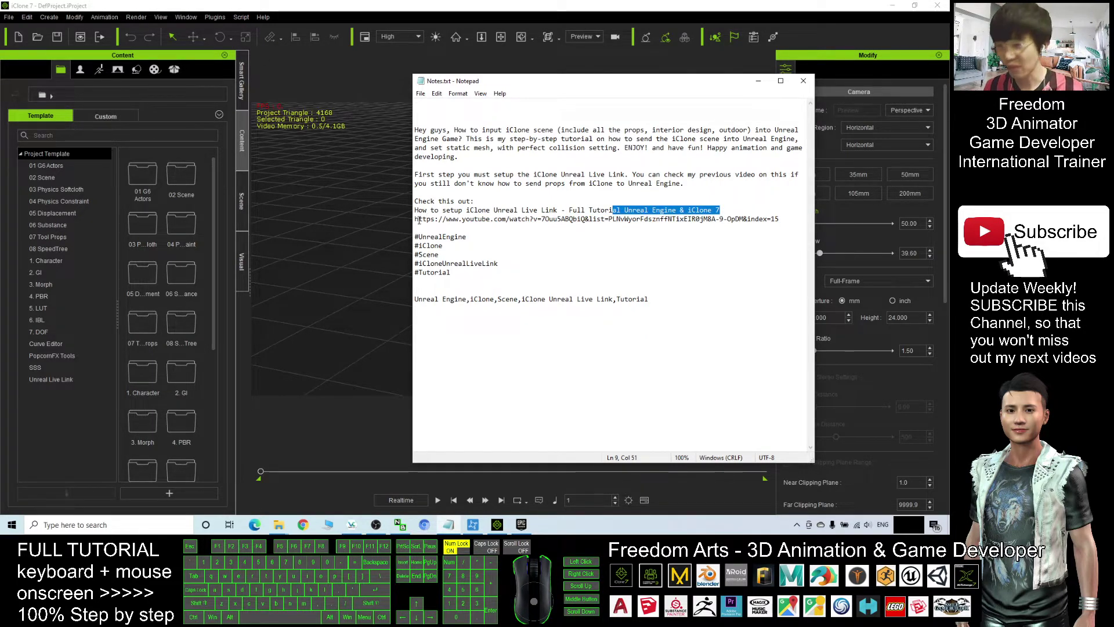
{"action": "left_click_drag", "start_coordinate": [416, 219], "coordinate": [731, 221]}
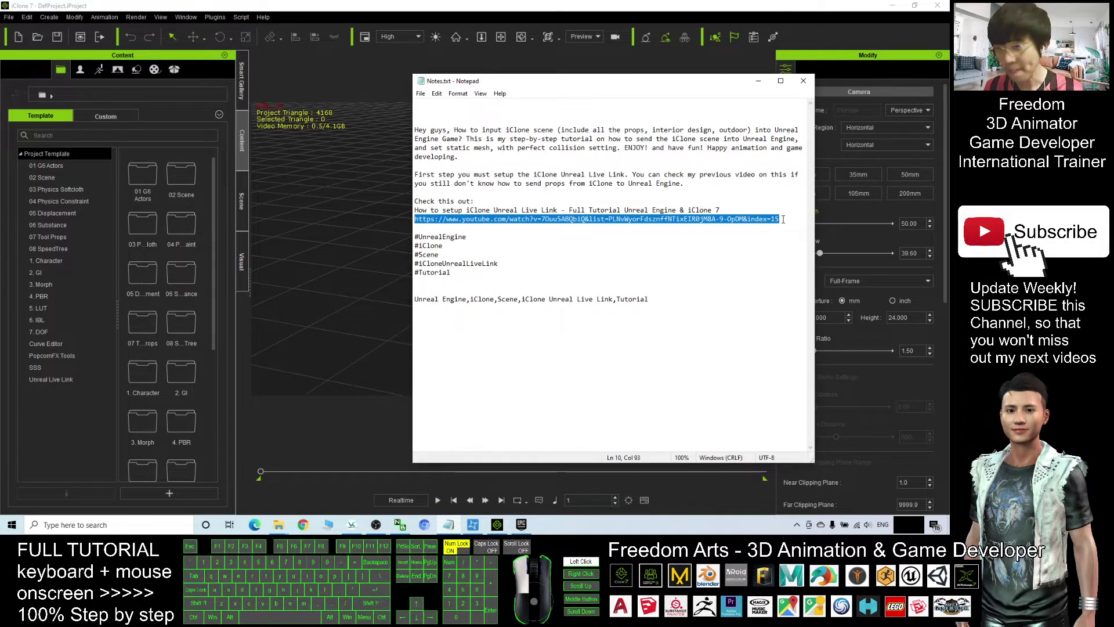
{"action": "left_click", "coordinate": [414, 228]}
{"action": "left_click", "coordinate": [415, 220]}
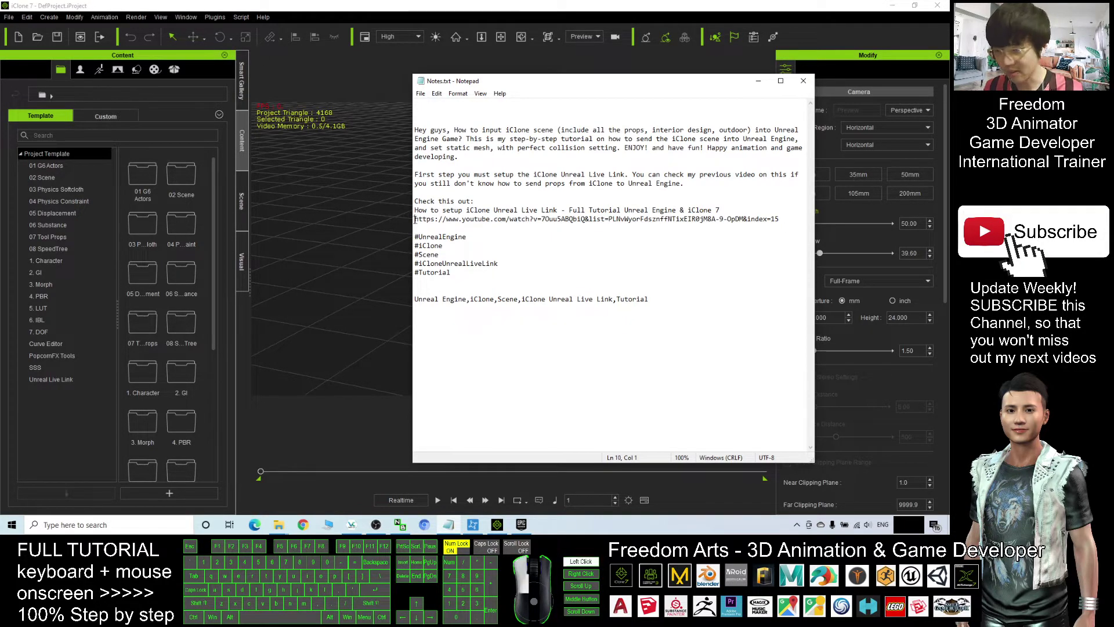
{"action": "left_click_drag", "start_coordinate": [428, 220], "coordinate": [779, 220]}
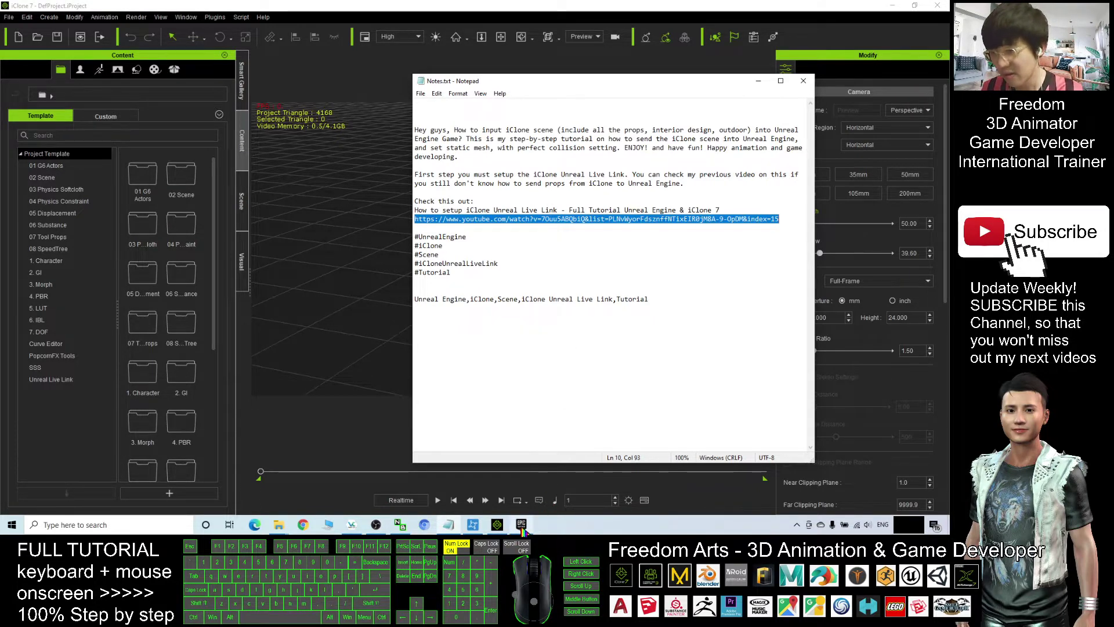
Minimize the Epic Games Launcher, select 'iClone Unreal Live Link' in the notes, and return to iClone
{"action": "left_click", "coordinate": [522, 525]}
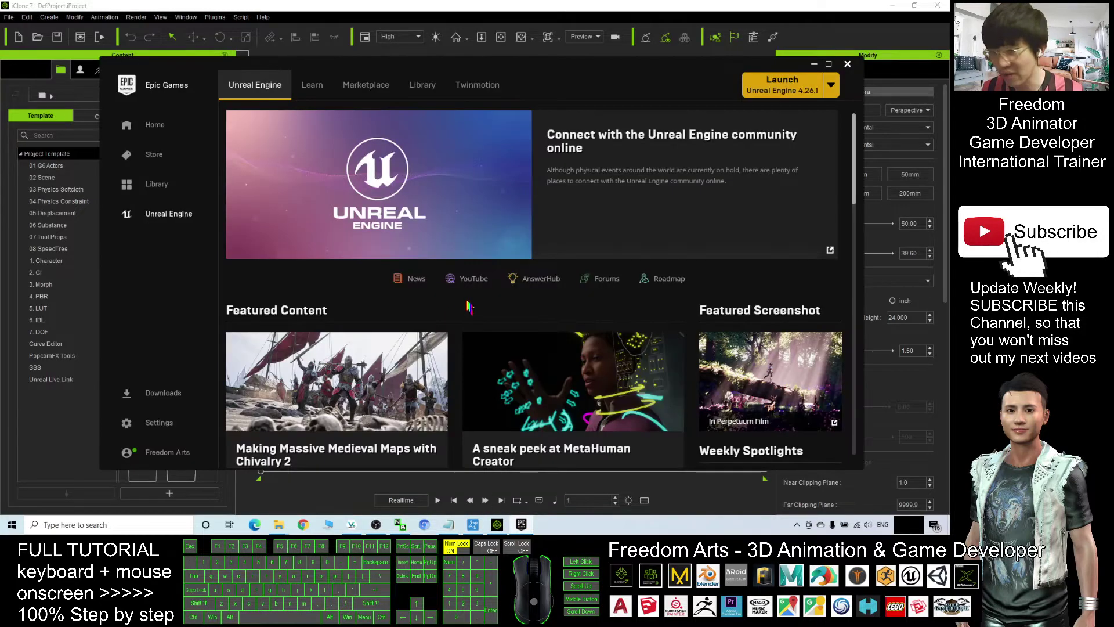
{"action": "left_click", "coordinate": [521, 524]}
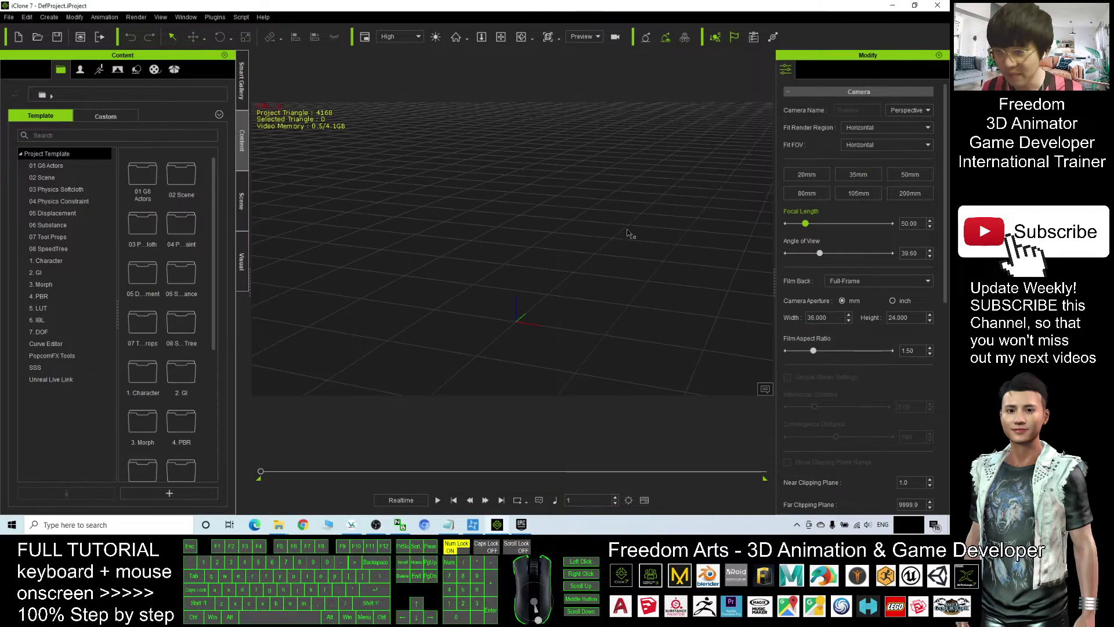
{"action": "left_click", "coordinate": [448, 524]}
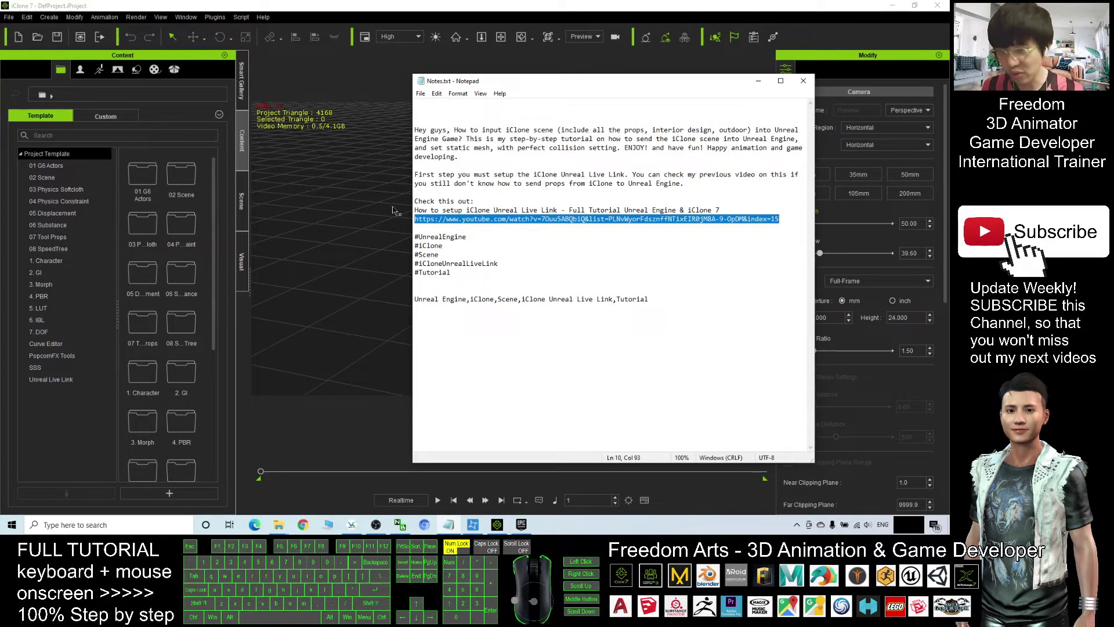
{"action": "left_click_drag", "start_coordinate": [470, 210], "coordinate": [550, 211]}
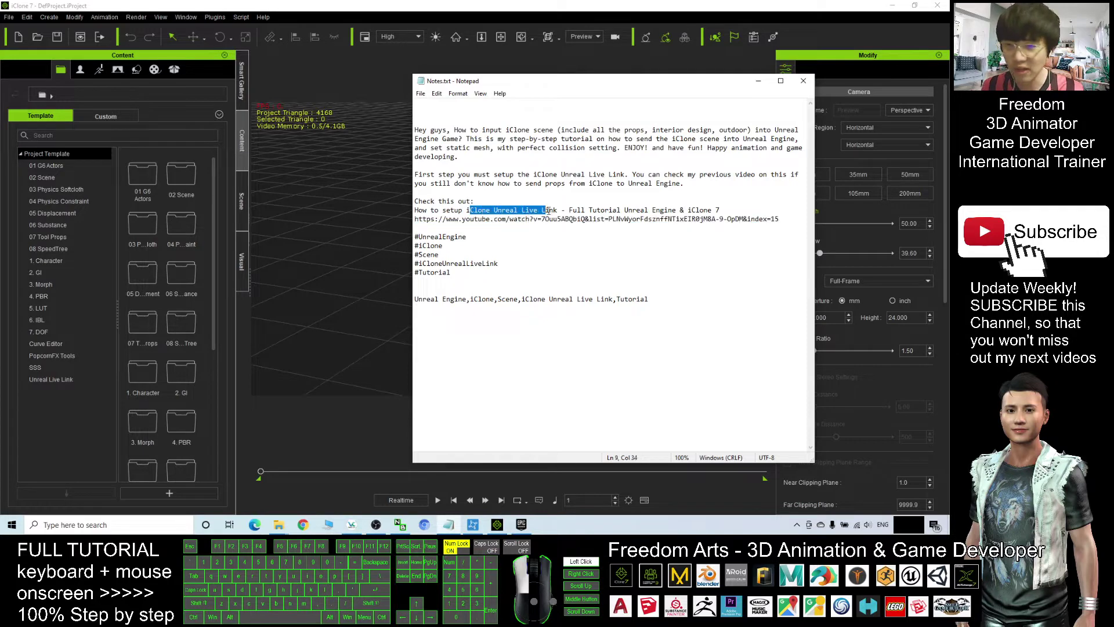
{"action": "left_click", "coordinate": [263, 252]}
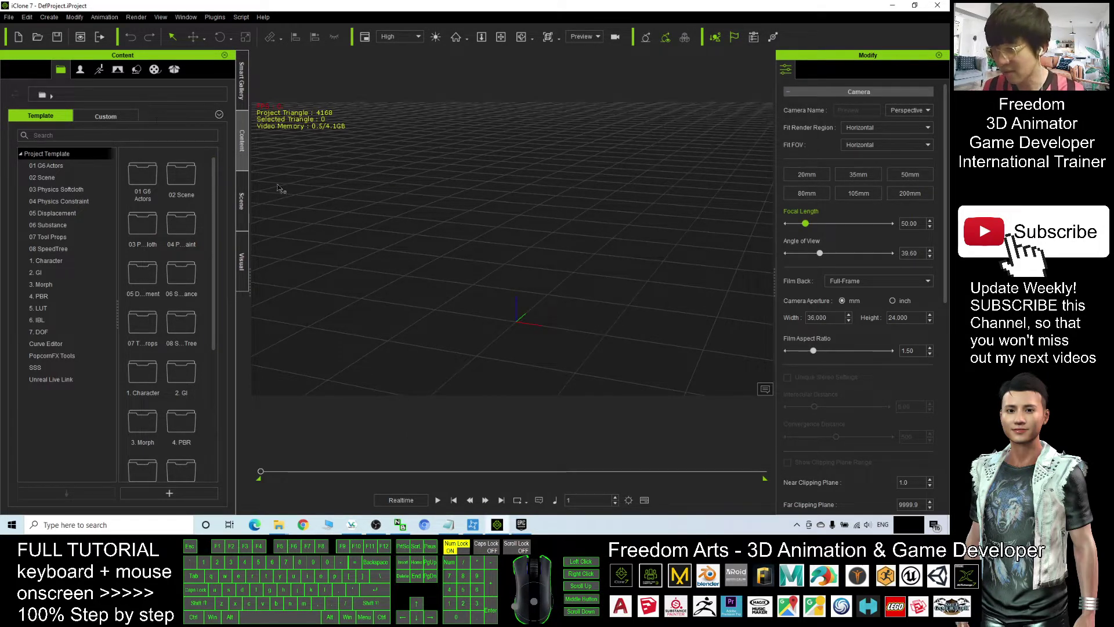
List the Prop set templates in the Content library, previewing the 3D Surface folder along the way
{"action": "left_click", "coordinate": [50, 18]}
{"action": "left_click", "coordinate": [131, 3]}
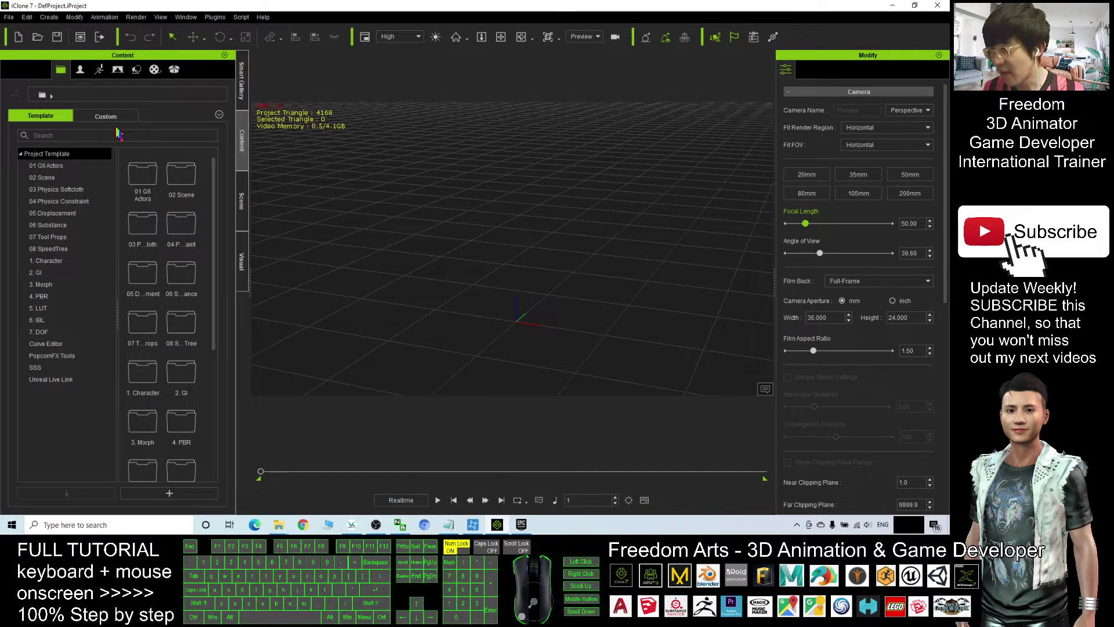
{"action": "left_click", "coordinate": [136, 69]}
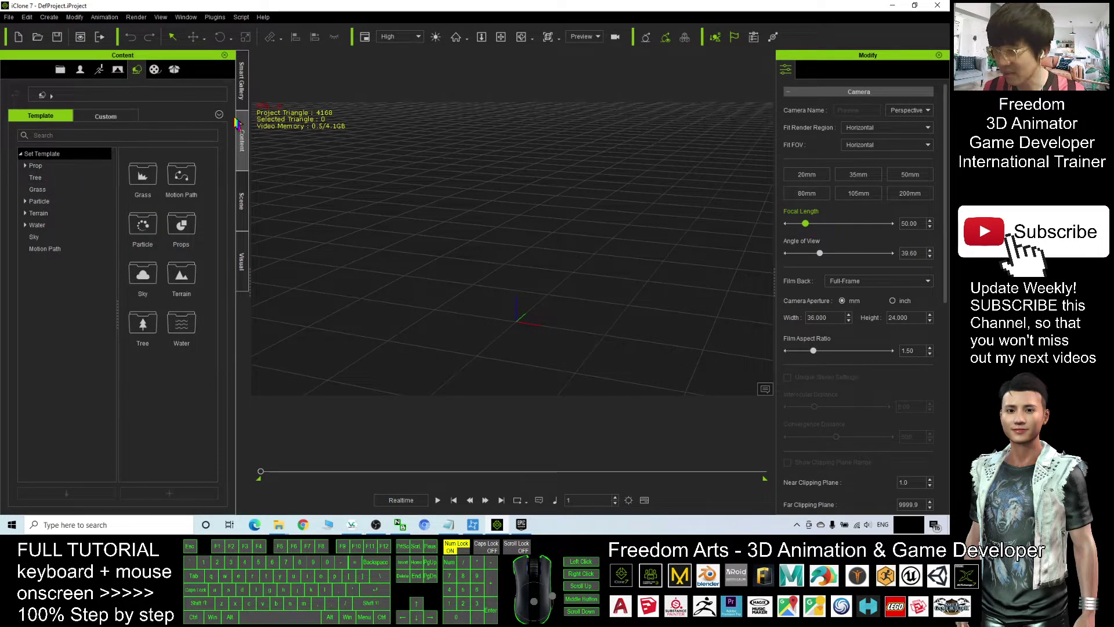
{"action": "left_click", "coordinate": [35, 165]}
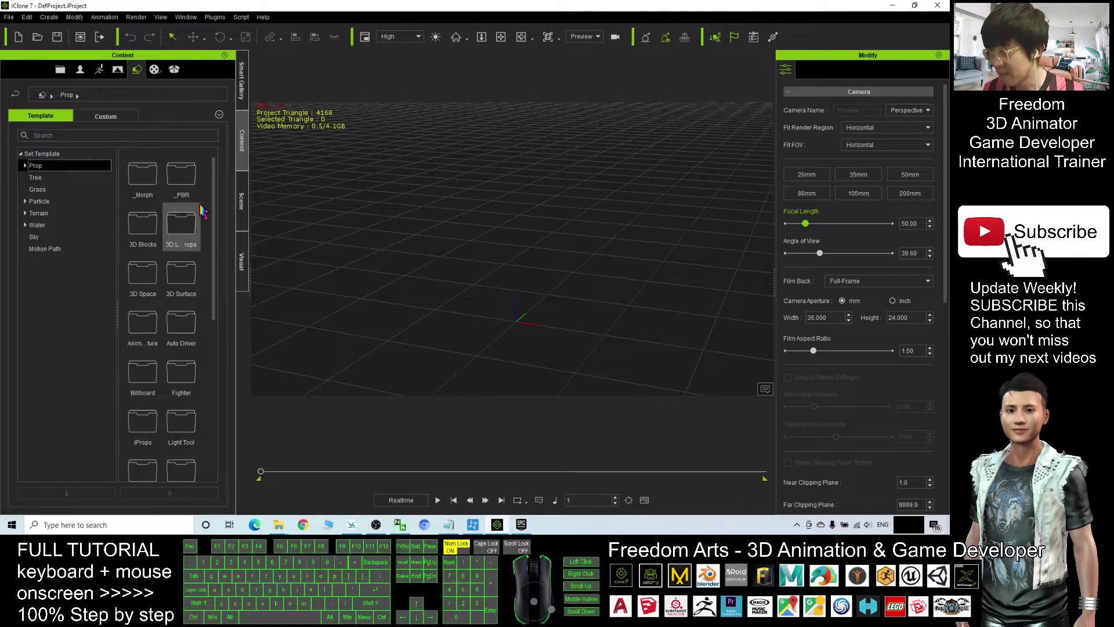
{"action": "left_click_drag", "start_coordinate": [214, 227], "coordinate": [223, 185]}
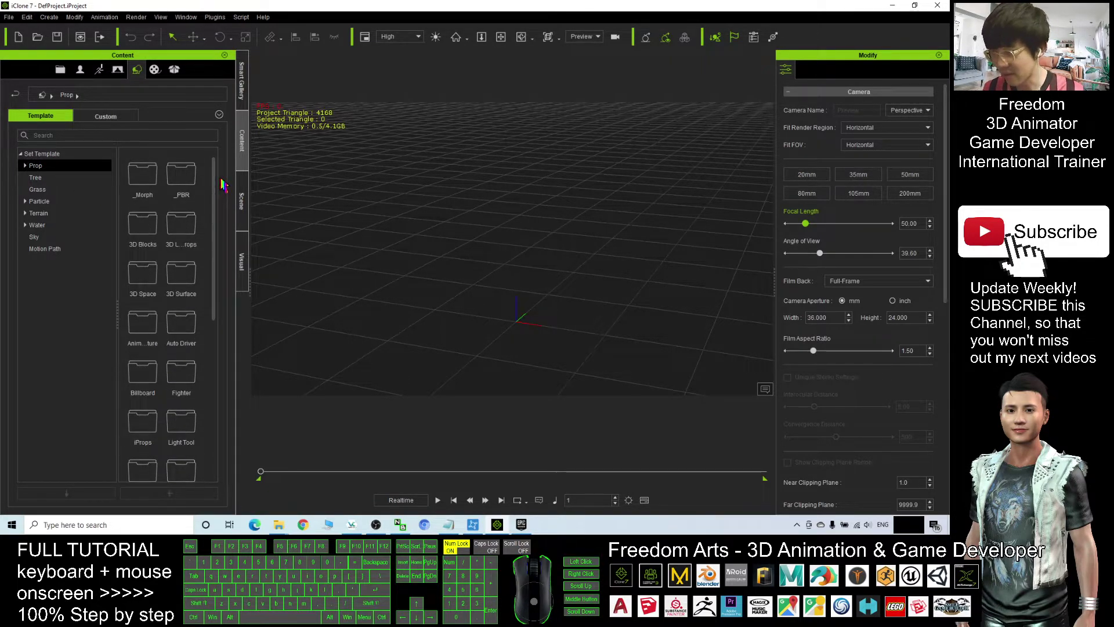
{"action": "double_click", "coordinate": [182, 273]}
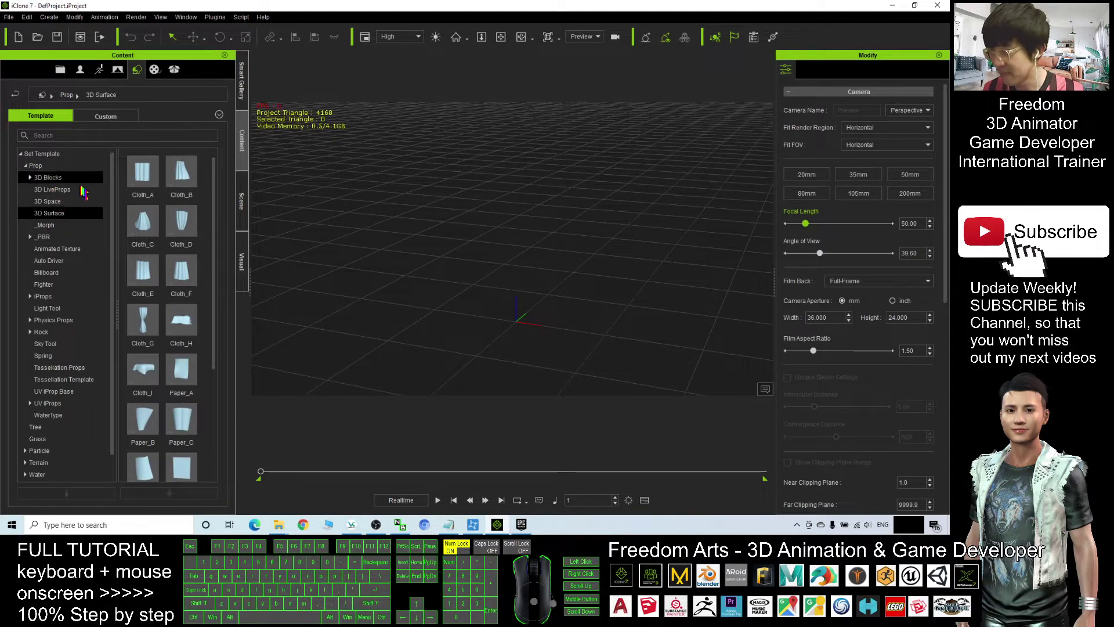
{"action": "left_click", "coordinate": [46, 168]}
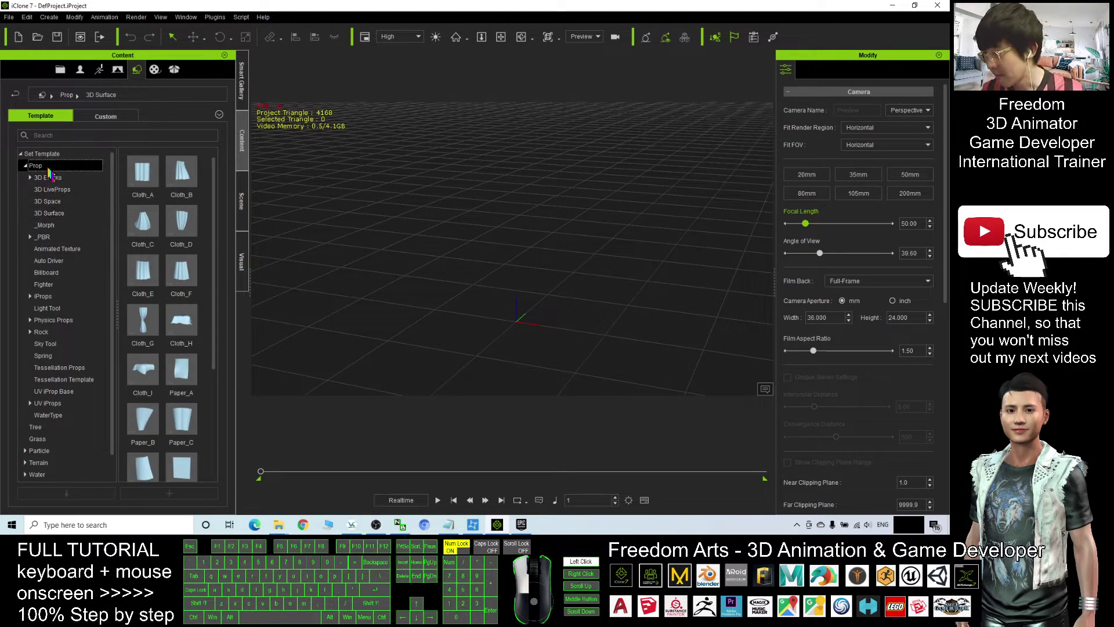
{"action": "left_click", "coordinate": [49, 17]}
Add a plane surface, then place the Ball_003 half-sphere and Box_002 block from 3D Blocks
{"action": "mouse_move", "coordinate": [75, 45]}
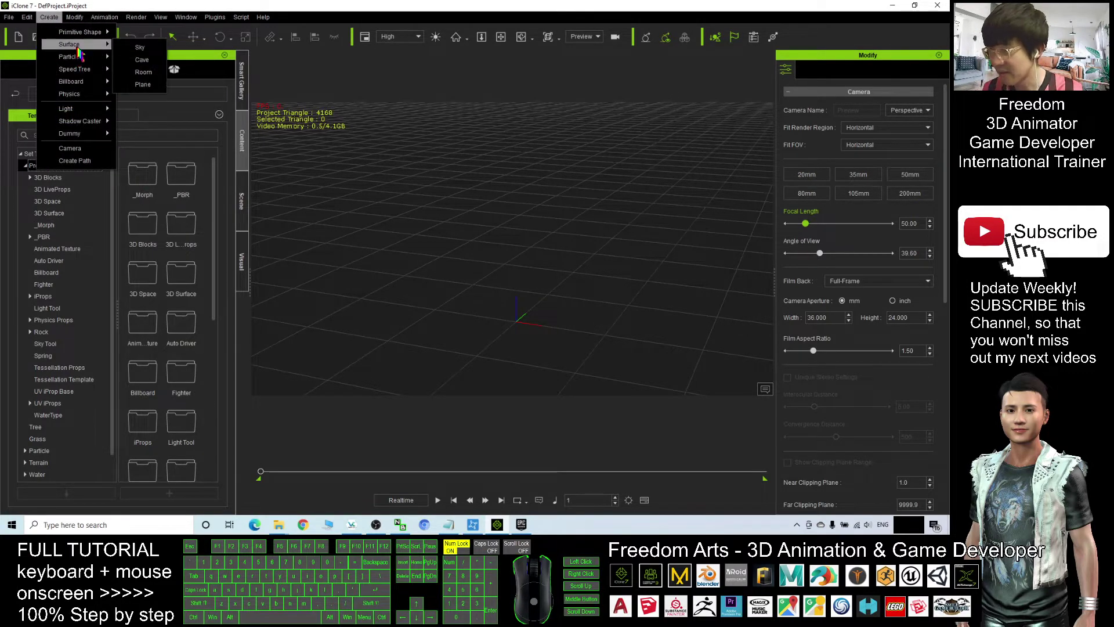
{"action": "left_click", "coordinate": [152, 85]}
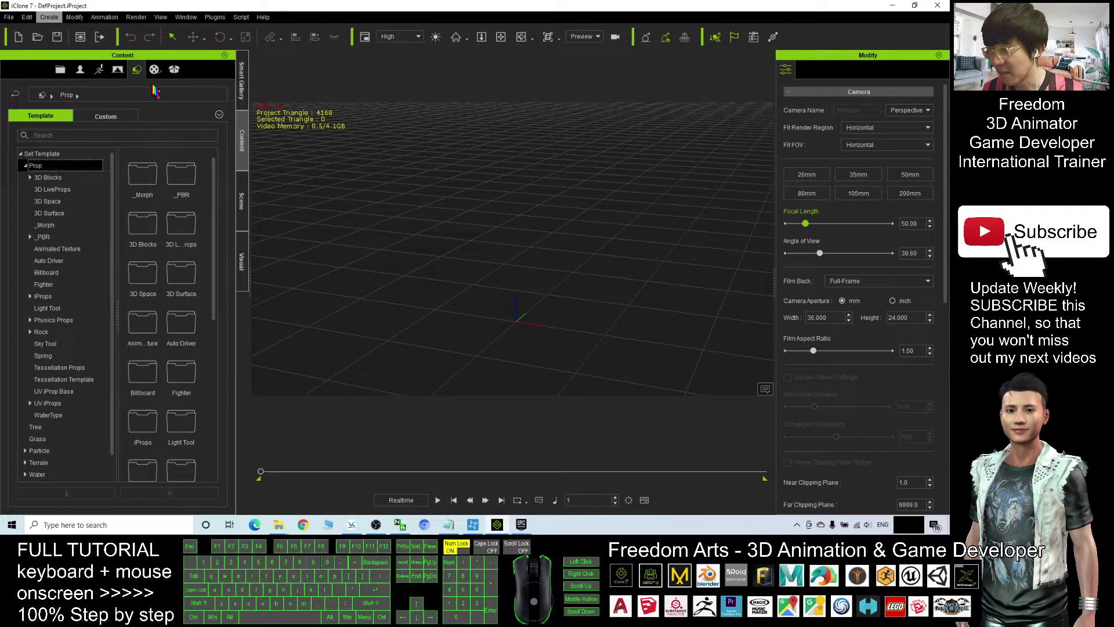
{"action": "scroll", "coordinate": [560, 253], "scroll_direction": "up", "scroll_amount": 9}
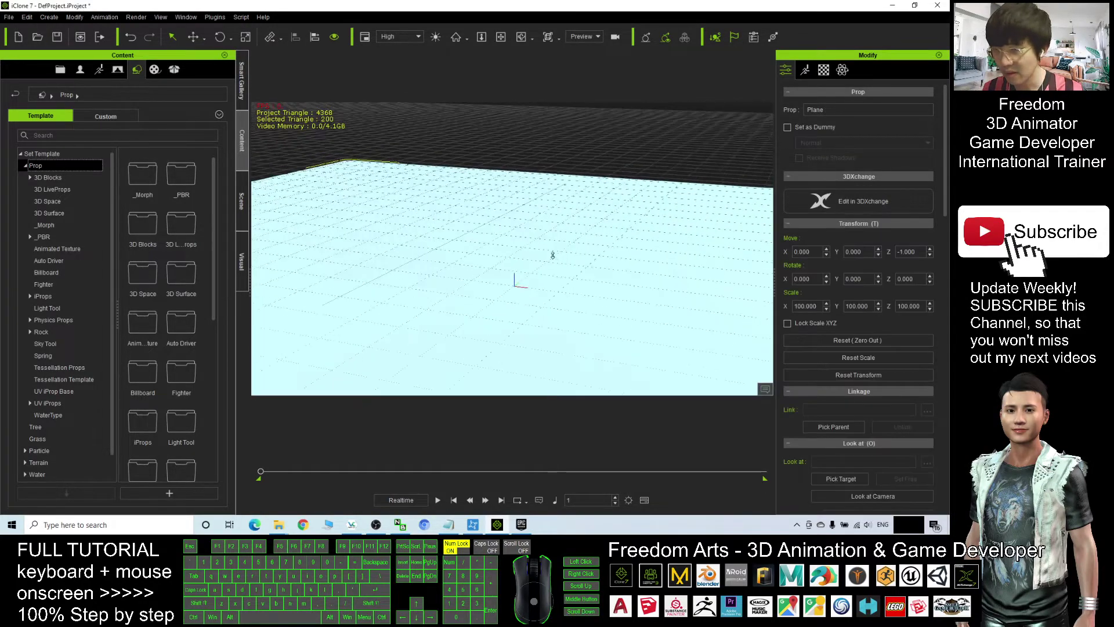
{"action": "scroll", "coordinate": [527, 286], "scroll_direction": "up", "scroll_amount": 4}
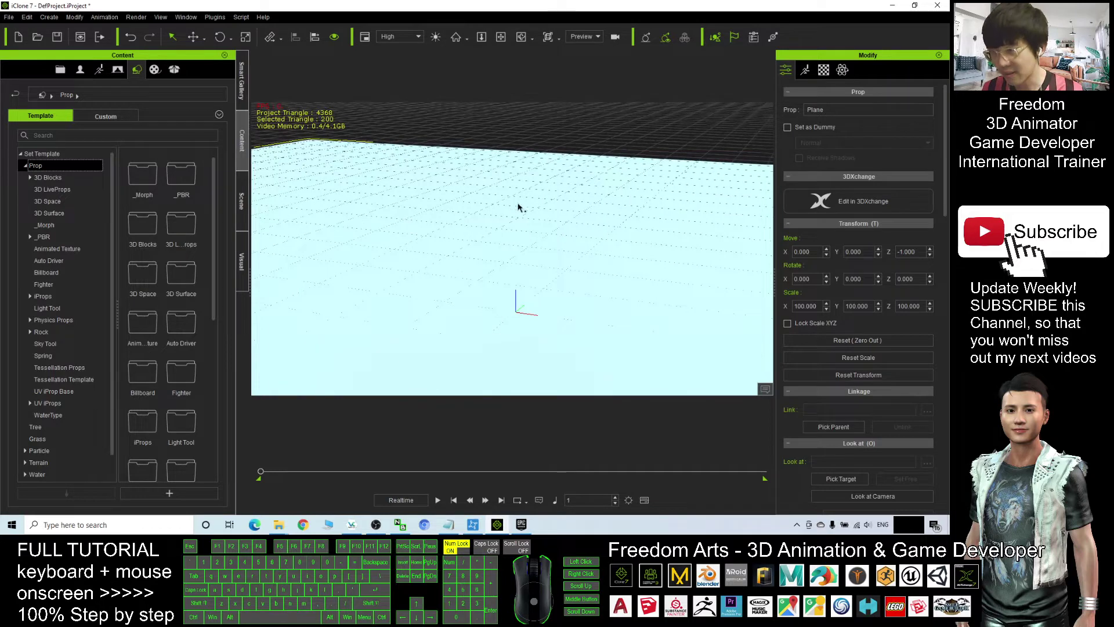
{"action": "left_click", "coordinate": [64, 178]}
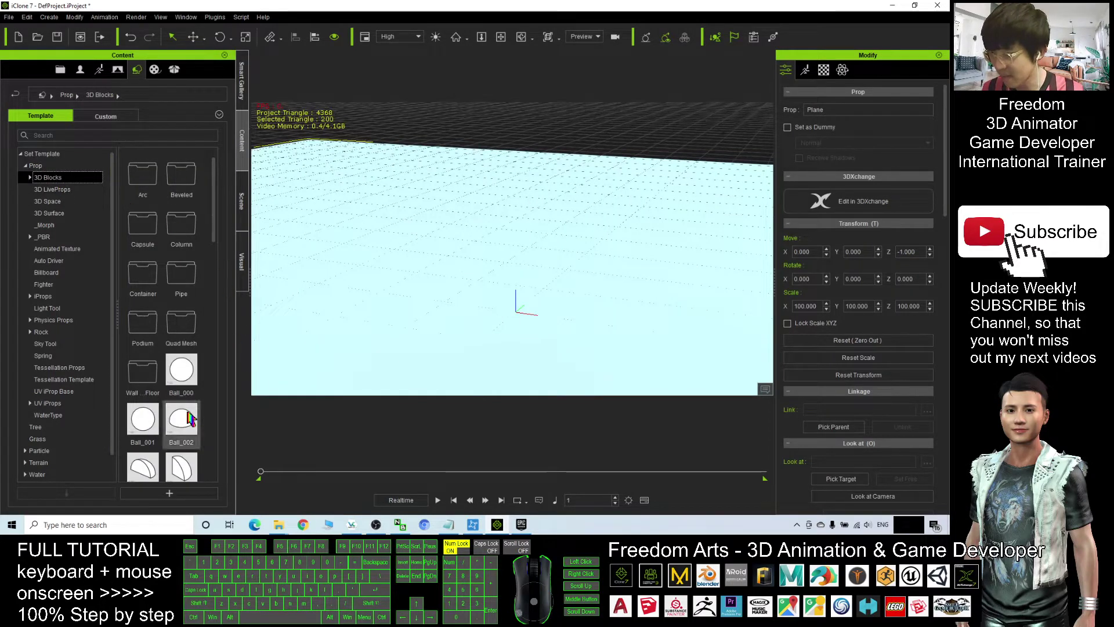
{"action": "scroll", "coordinate": [187, 366], "scroll_direction": "down", "scroll_amount": 3}
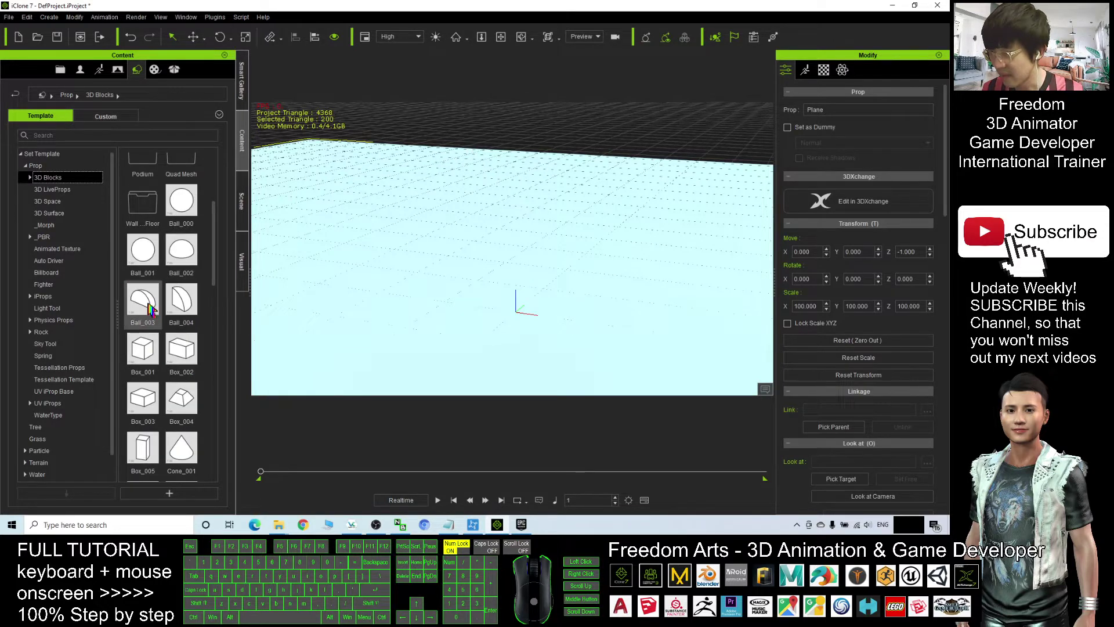
{"action": "left_click_drag", "start_coordinate": [143, 299], "coordinate": [410, 270]}
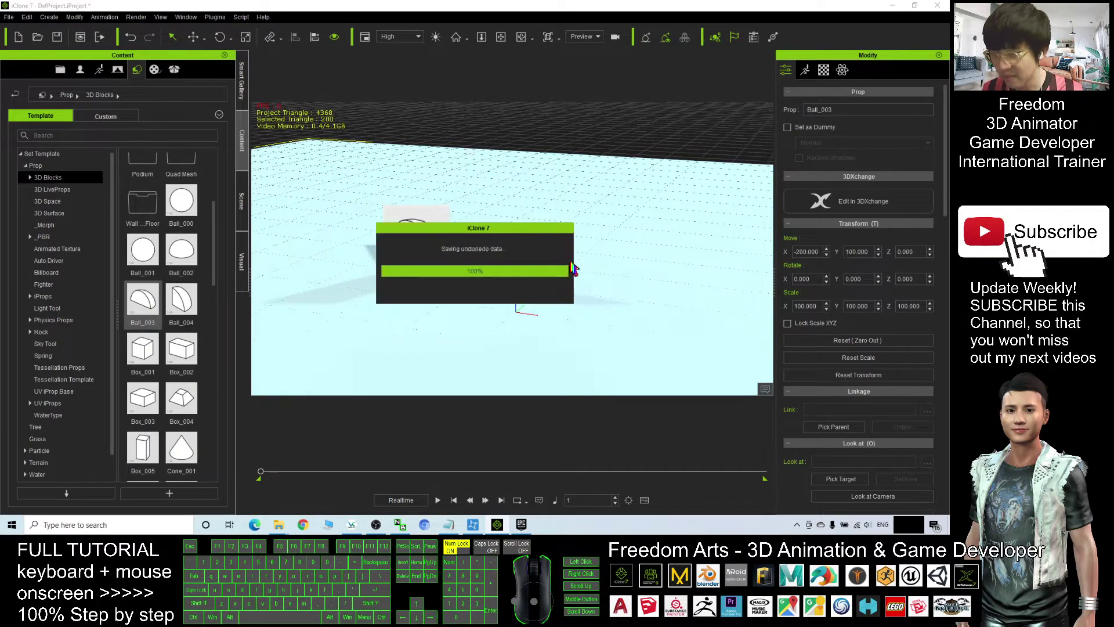
{"action": "left_click_drag", "start_coordinate": [182, 348], "coordinate": [637, 288]}
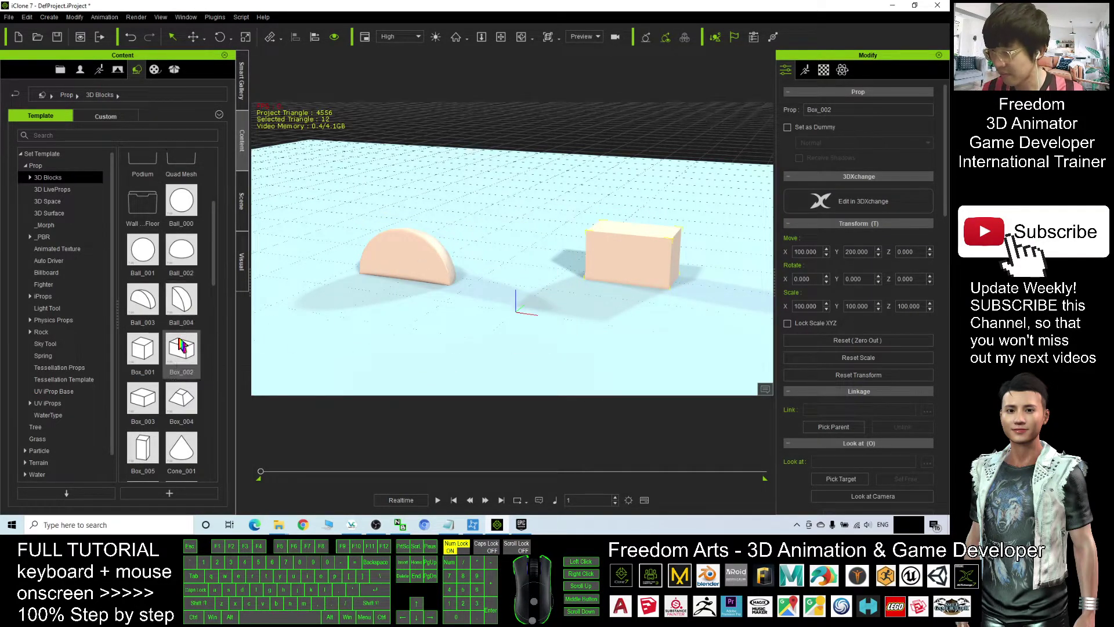
Place Torus_007, Torus_006 and Torus_001 rings, scaling up the Torus_006 pentagonal ring
{"action": "scroll", "coordinate": [186, 325], "scroll_direction": "down", "scroll_amount": 5}
{"action": "scroll", "coordinate": [186, 337], "scroll_direction": "down", "scroll_amount": 2}
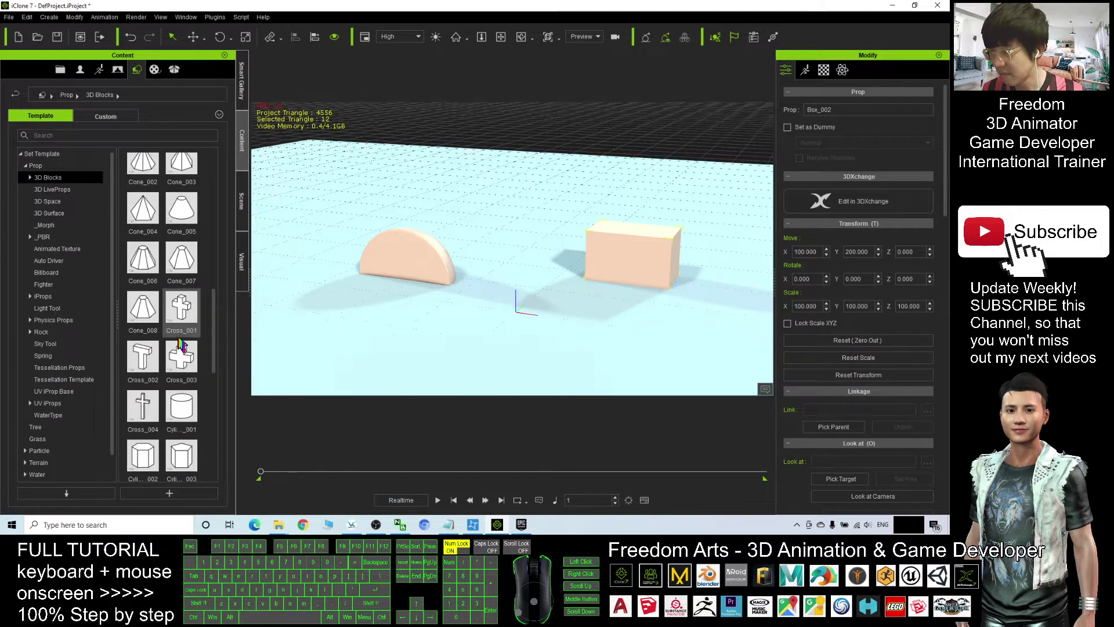
{"action": "left_click_drag", "start_coordinate": [184, 403], "coordinate": [348, 318]}
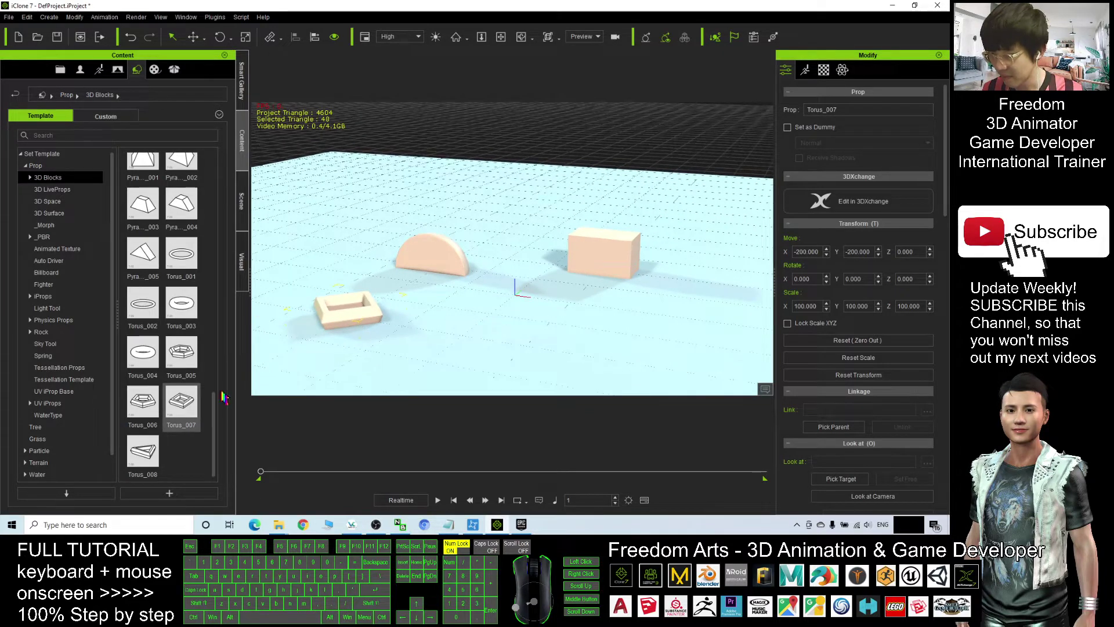
{"action": "left_click_drag", "start_coordinate": [142, 401], "coordinate": [736, 296]}
{"action": "left_click", "coordinate": [627, 353]}
{"action": "key", "text": "r"}
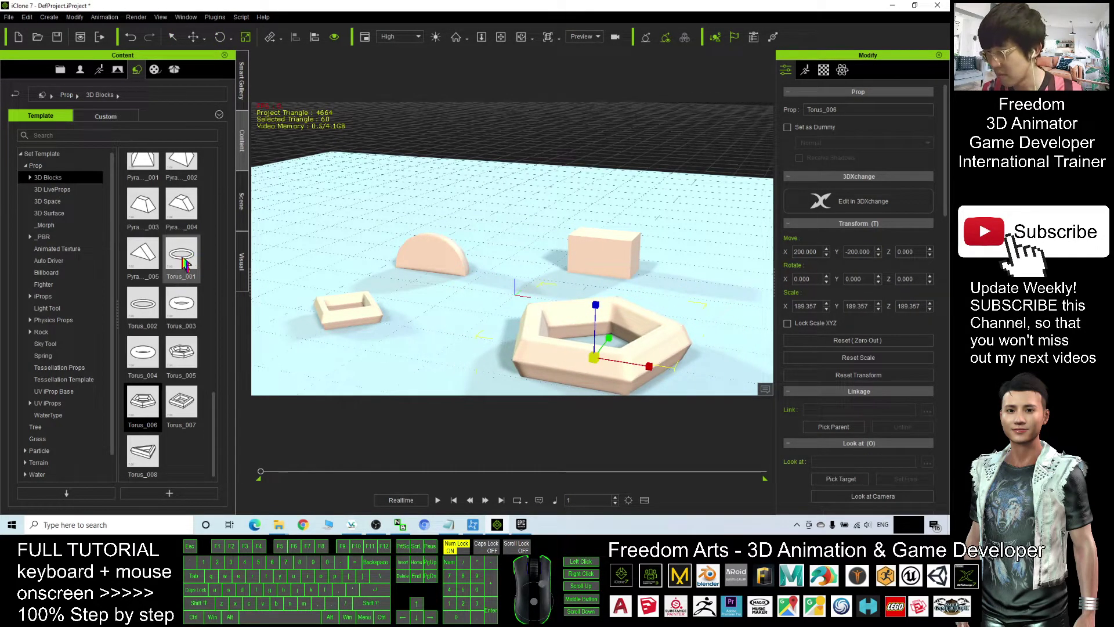
{"action": "left_click_drag", "start_coordinate": [183, 258], "coordinate": [398, 194]}
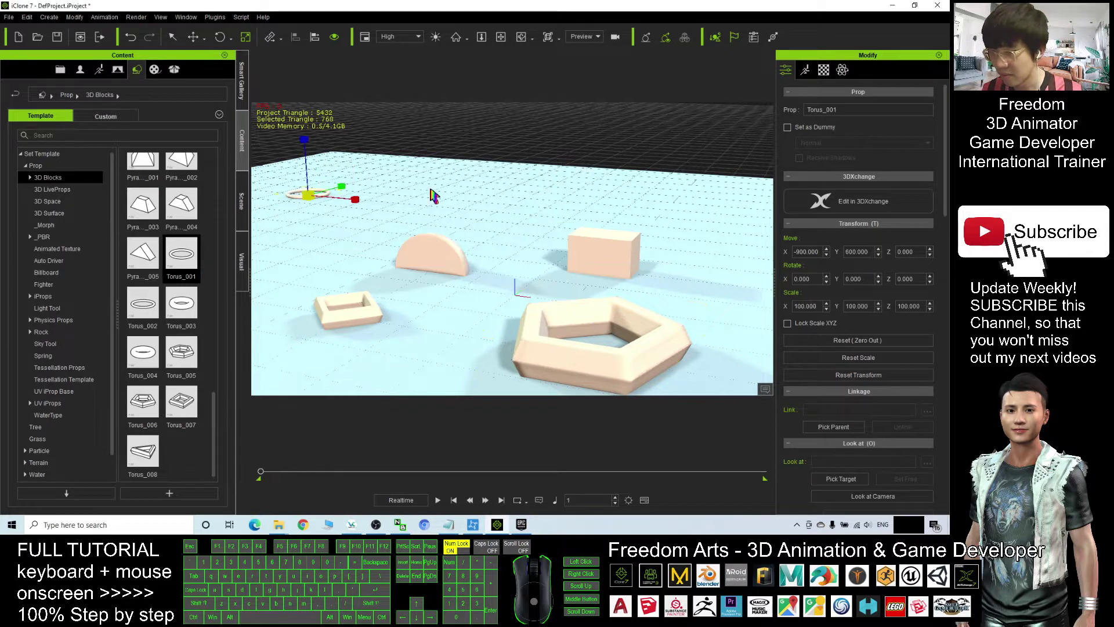
{"action": "scroll", "coordinate": [472, 279], "scroll_direction": "down", "scroll_amount": 5}
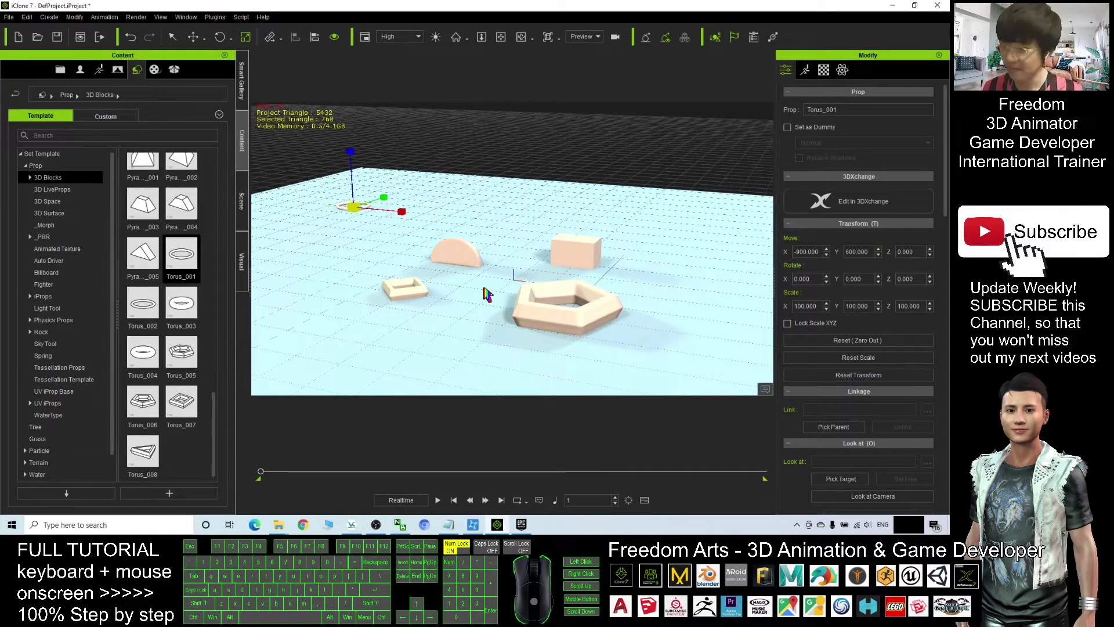
Launch Unreal Engine 4.26.1 and place the Pyramid_003 block in the iClone scene
{"action": "left_click", "coordinate": [521, 525]}
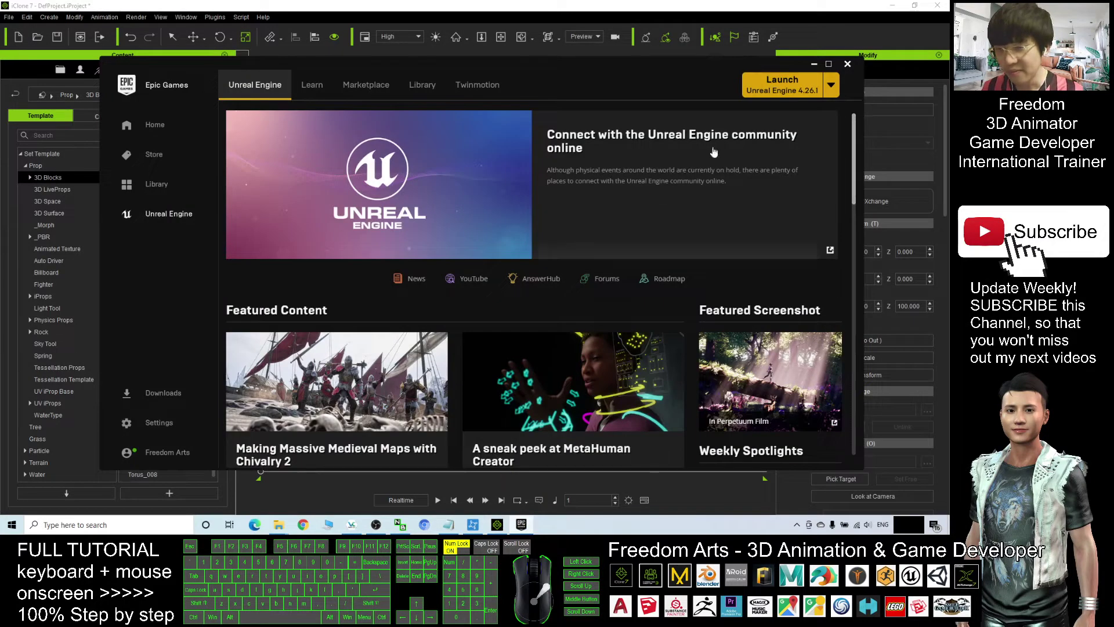
{"action": "left_click", "coordinate": [784, 88]}
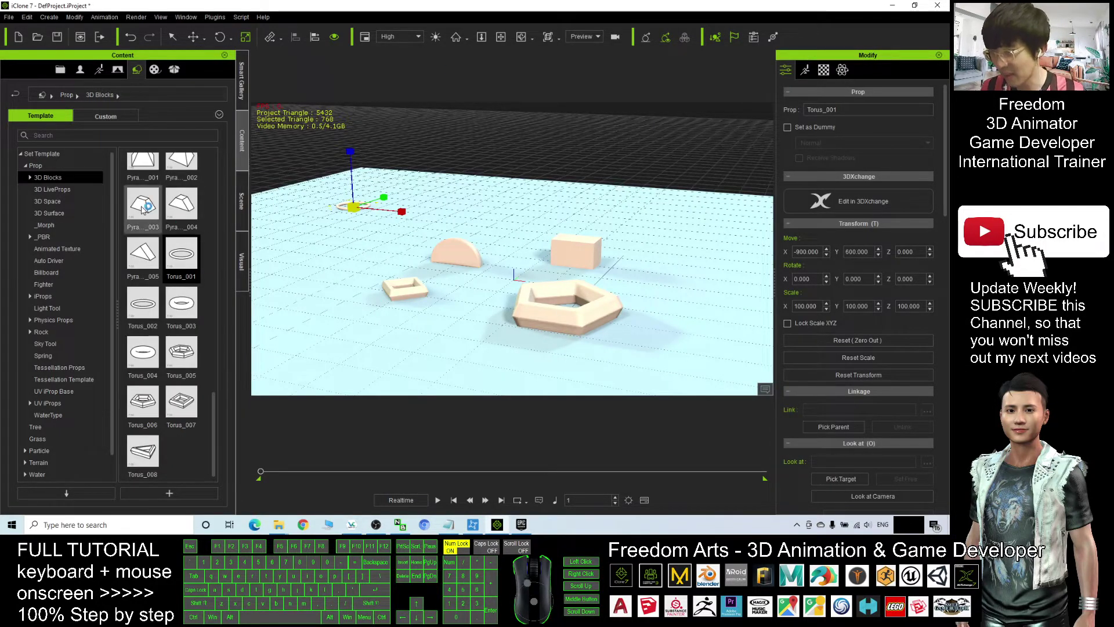
{"action": "left_click_drag", "start_coordinate": [150, 205], "coordinate": [328, 259]}
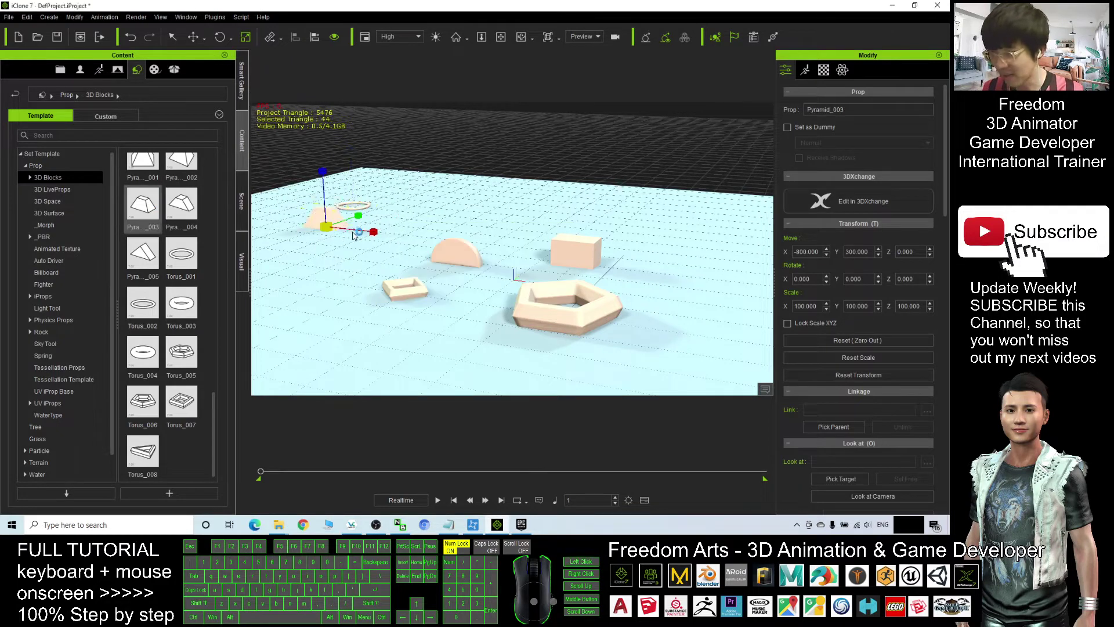
Flatten, enlarge and move the pyramid to the back-left, ending at 430.67 scale and 117.196 height
{"action": "key", "text": "e"}
{"action": "key", "text": "r"}
{"action": "left_click_drag", "start_coordinate": [322, 173], "coordinate": [334, 230]}
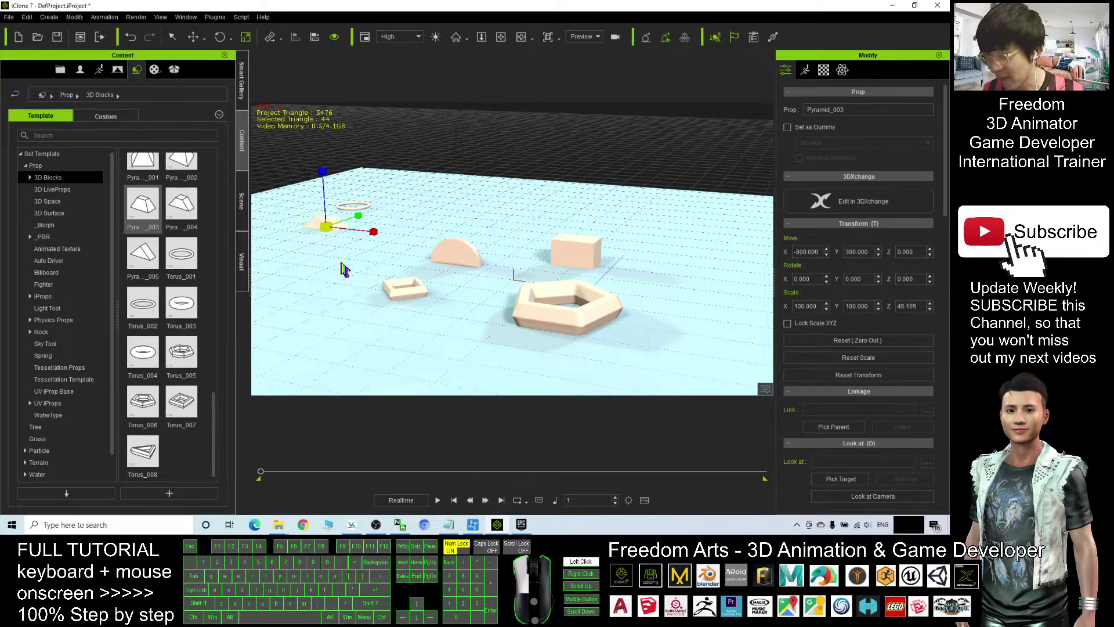
{"action": "key", "text": "e"}
{"action": "key", "text": "r"}
{"action": "left_click_drag", "start_coordinate": [328, 227], "coordinate": [466, 193]}
{"action": "key", "text": "w"}
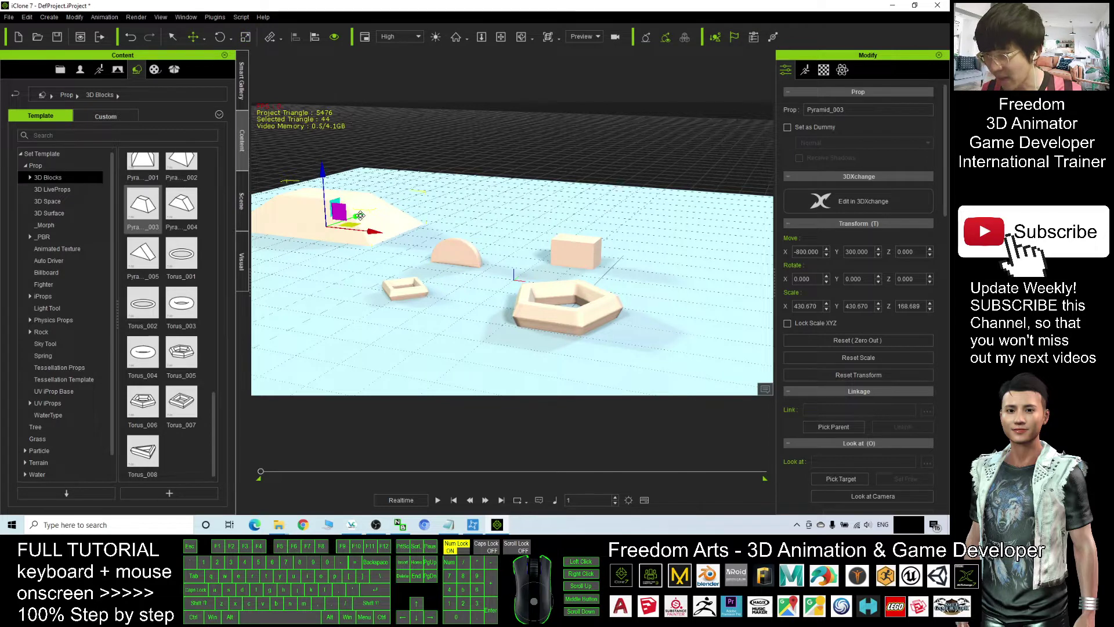
{"action": "left_click_drag", "start_coordinate": [359, 215], "coordinate": [281, 234]}
{"action": "key", "text": "r"}
{"action": "right_click_drag", "start_coordinate": [365, 234], "coordinate": [261, 317]}
{"action": "scroll", "coordinate": [164, 217], "scroll_direction": "up", "scroll_amount": 10}
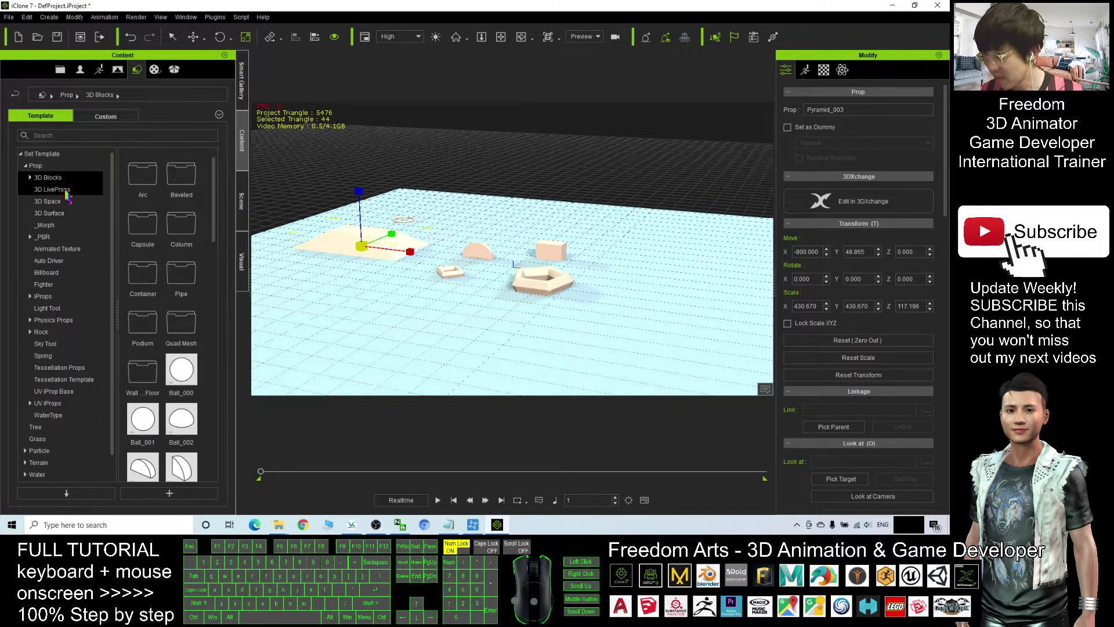
Browse the prop categories and open the Rock > Fantasy > G 01 rock collection
{"action": "left_click", "coordinate": [66, 191]}
{"action": "left_click", "coordinate": [62, 203]}
{"action": "left_click", "coordinate": [54, 214]}
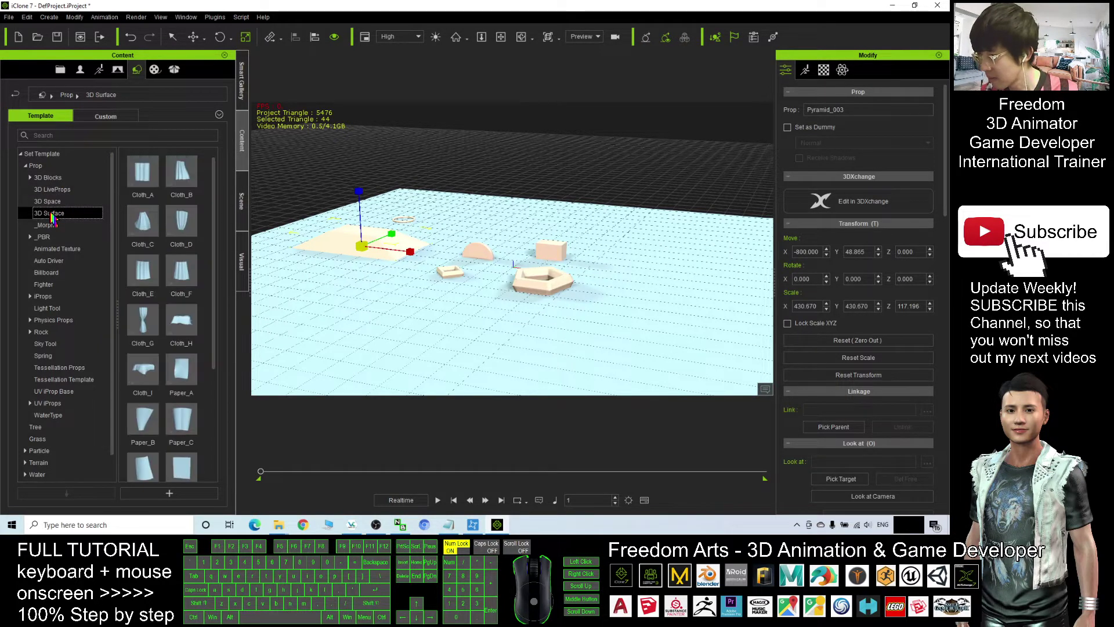
{"action": "left_click", "coordinate": [49, 225]}
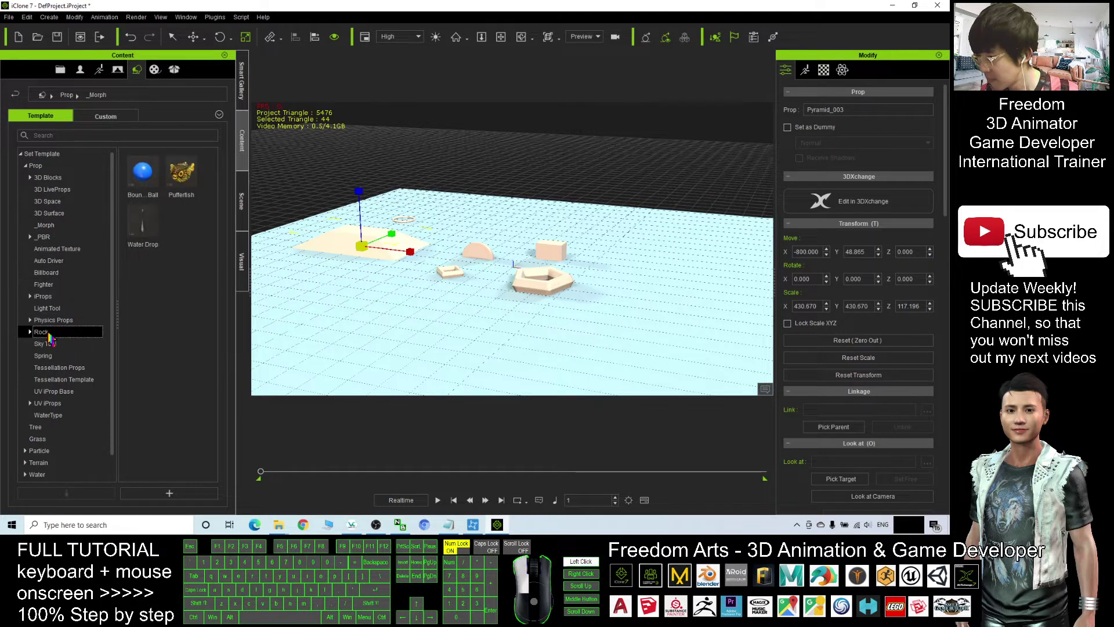
{"action": "left_click", "coordinate": [29, 332]}
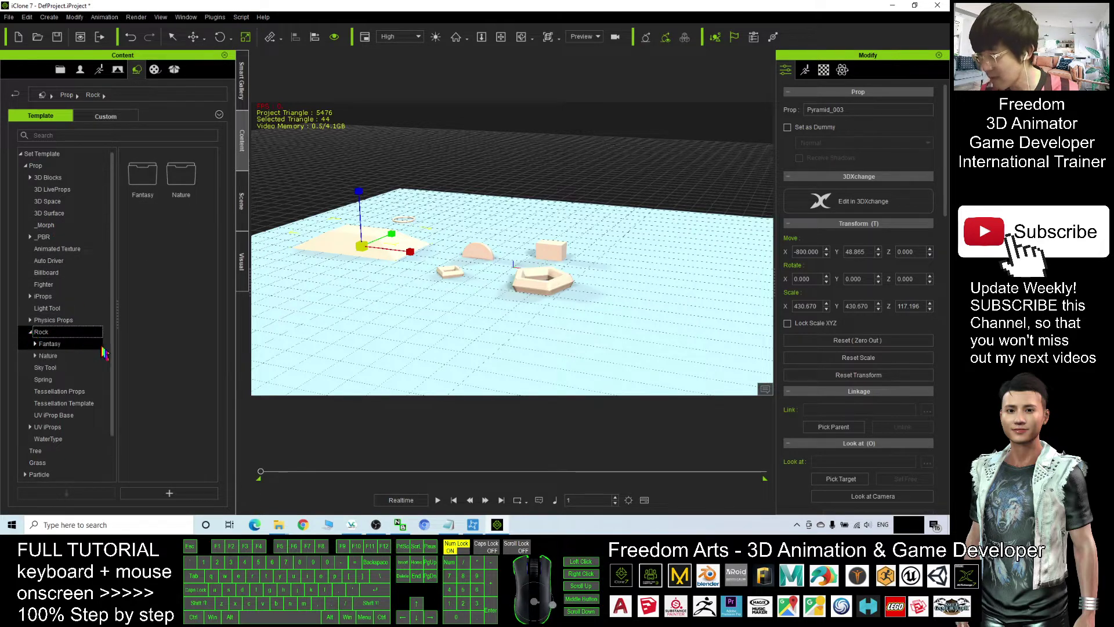
{"action": "left_click", "coordinate": [51, 344]}
{"action": "left_click", "coordinate": [35, 345]}
{"action": "left_click", "coordinate": [50, 356]}
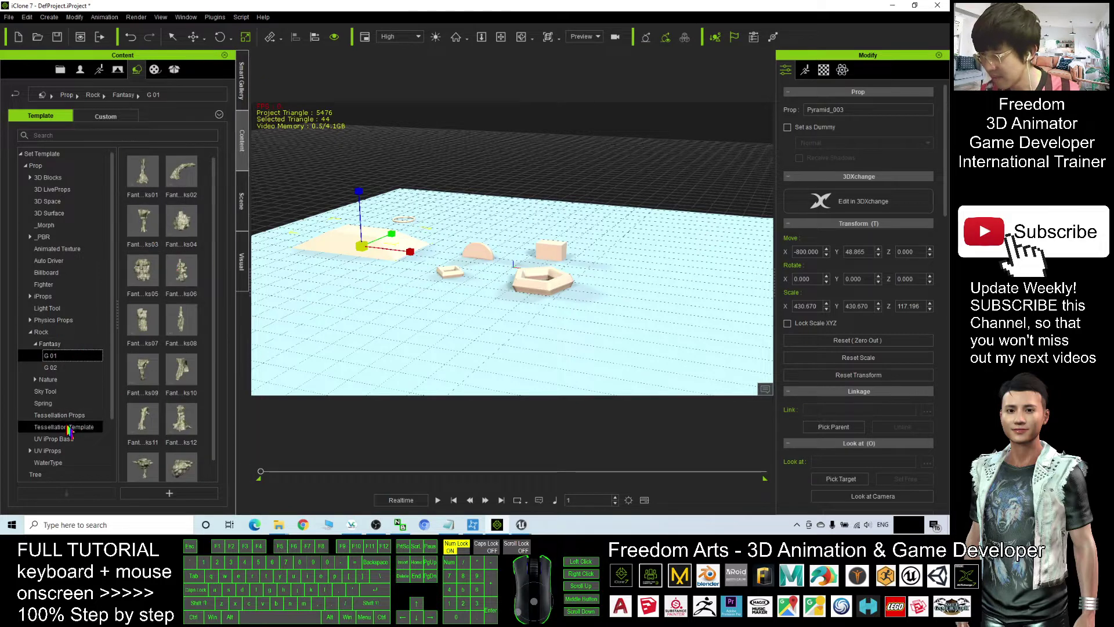
{"action": "left_click", "coordinate": [59, 369]}
{"action": "left_click", "coordinate": [51, 356]}
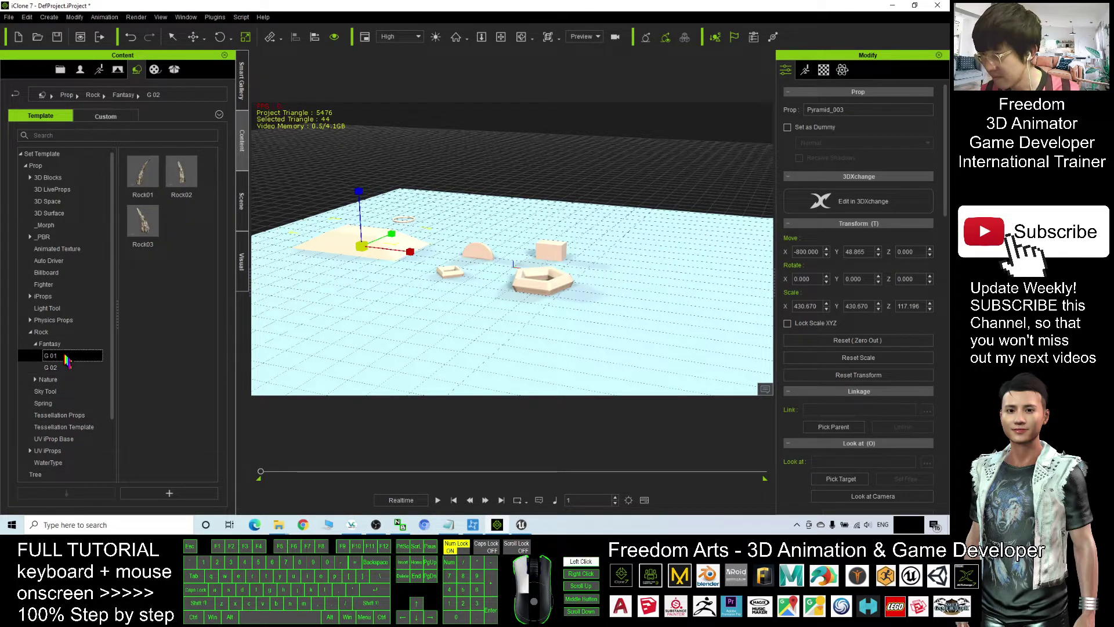
Place the Fantasy Rocks04 formation on the right side of the ground and orbit to view it
{"action": "left_click_drag", "start_coordinate": [189, 232], "coordinate": [676, 277]}
{"action": "left_click_drag", "start_coordinate": [748, 288], "coordinate": [624, 260], "text": "alt"}
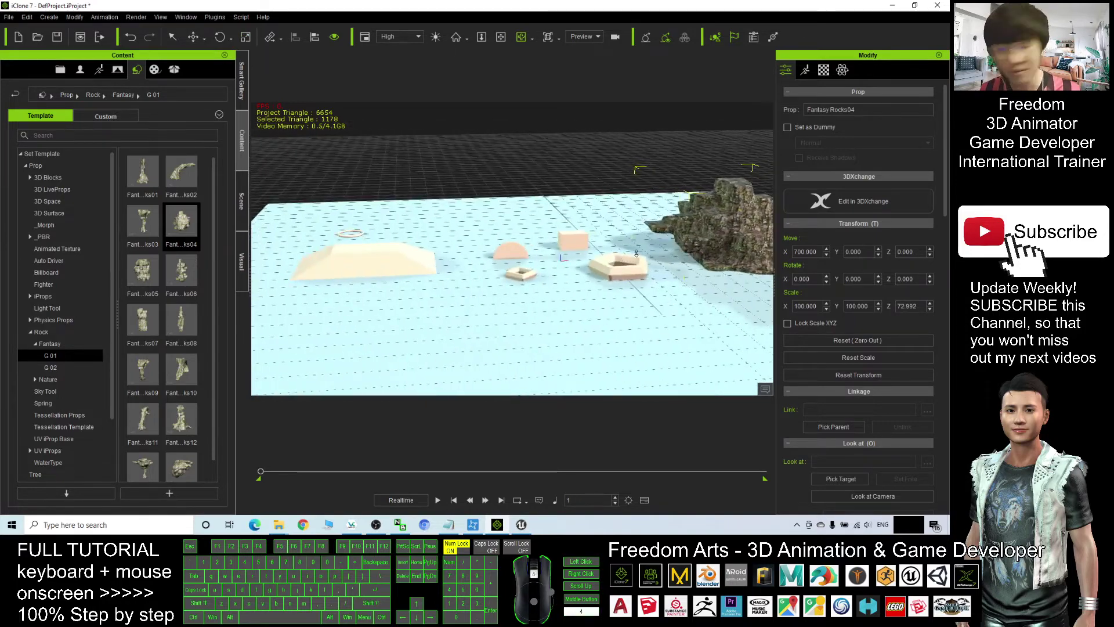
{"action": "scroll", "coordinate": [636, 253], "scroll_direction": "down", "scroll_amount": 3}
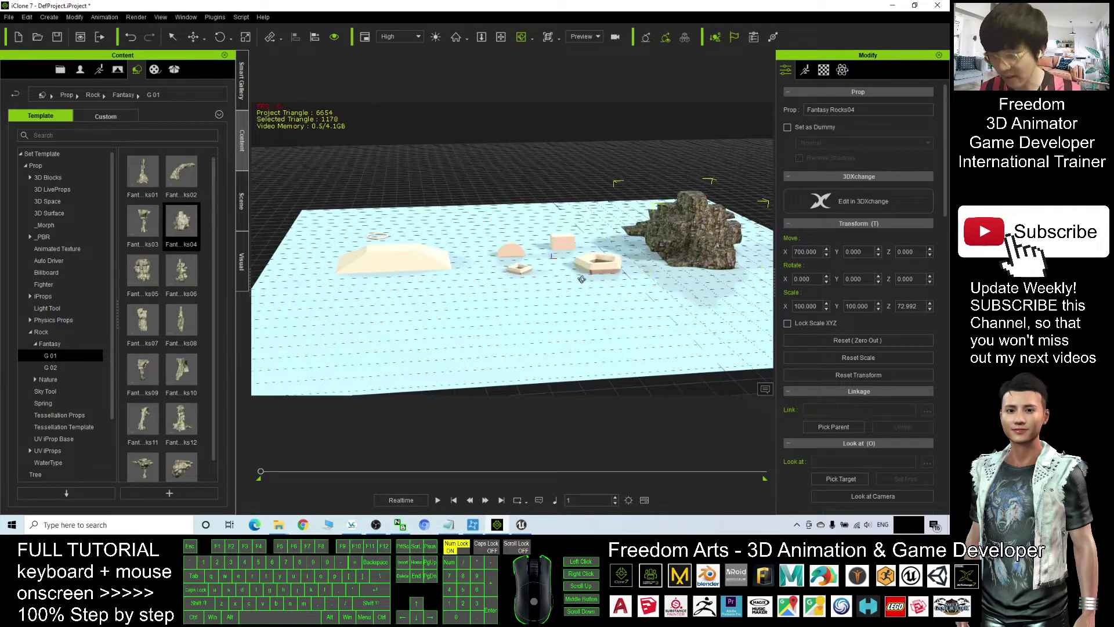
Create a Games > Third Person Unreal project named TutorialiCloneScene
{"action": "left_click", "coordinate": [521, 524]}
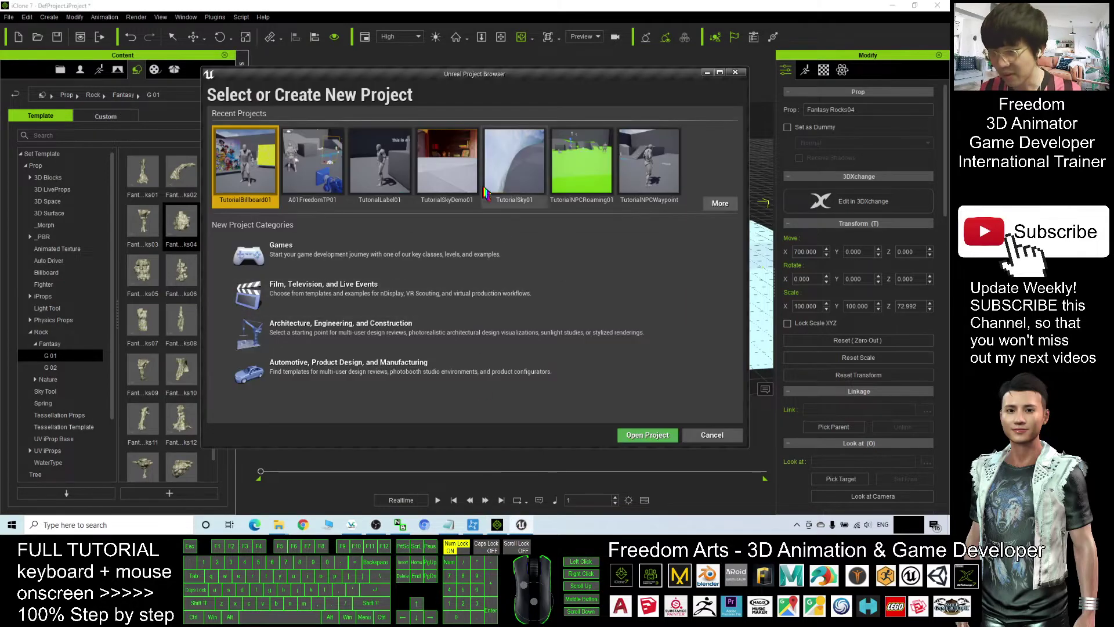
{"action": "left_click", "coordinate": [325, 259]}
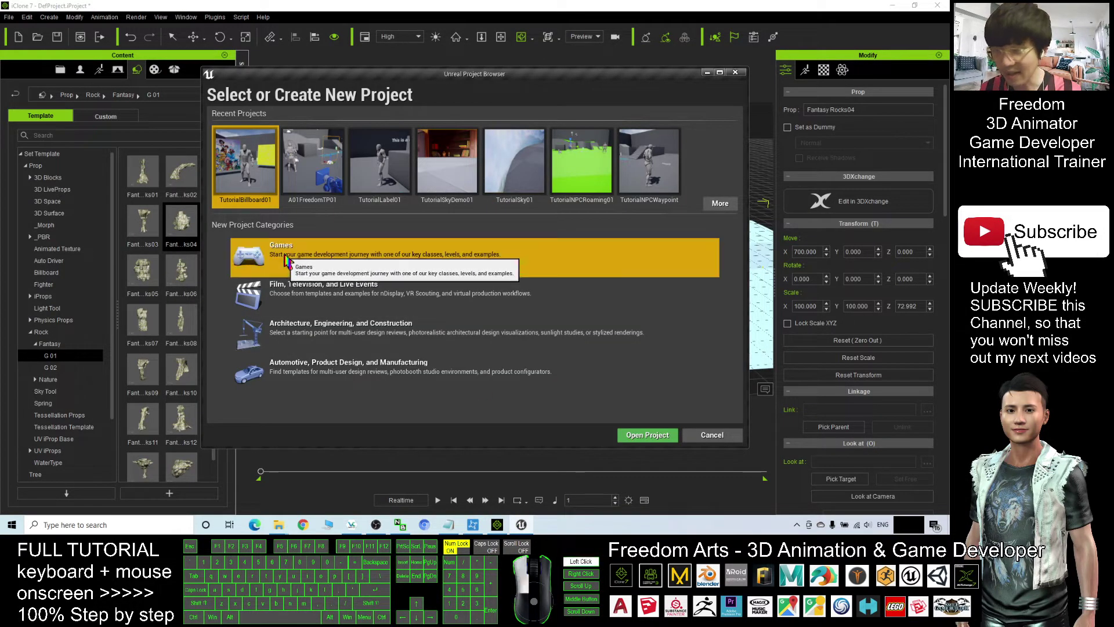
{"action": "double_click", "coordinate": [325, 259]}
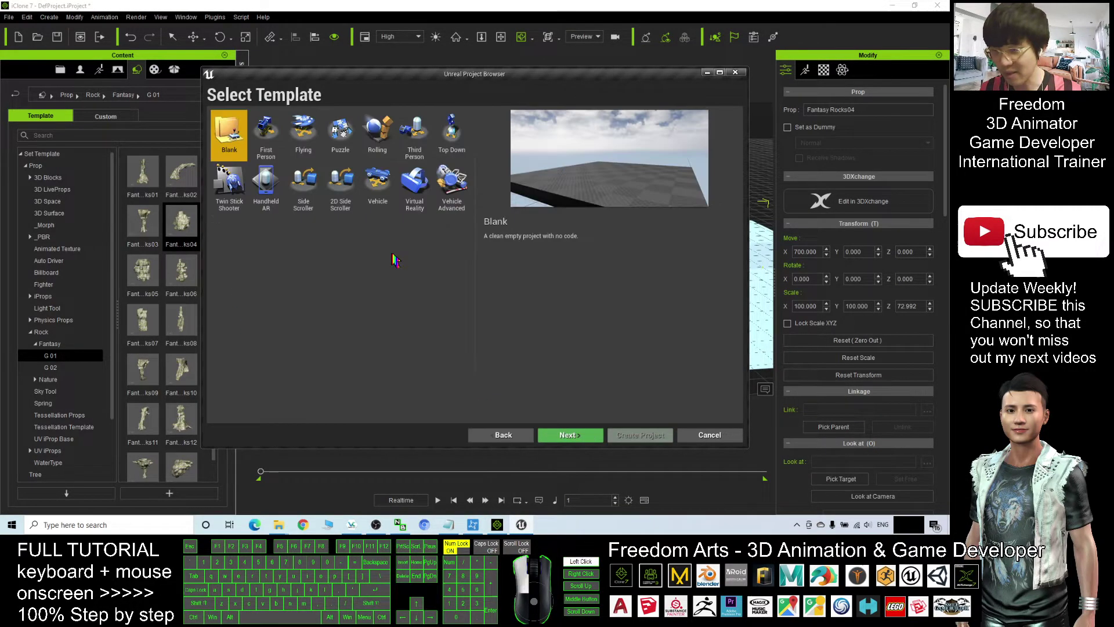
{"action": "double_click", "coordinate": [422, 130]}
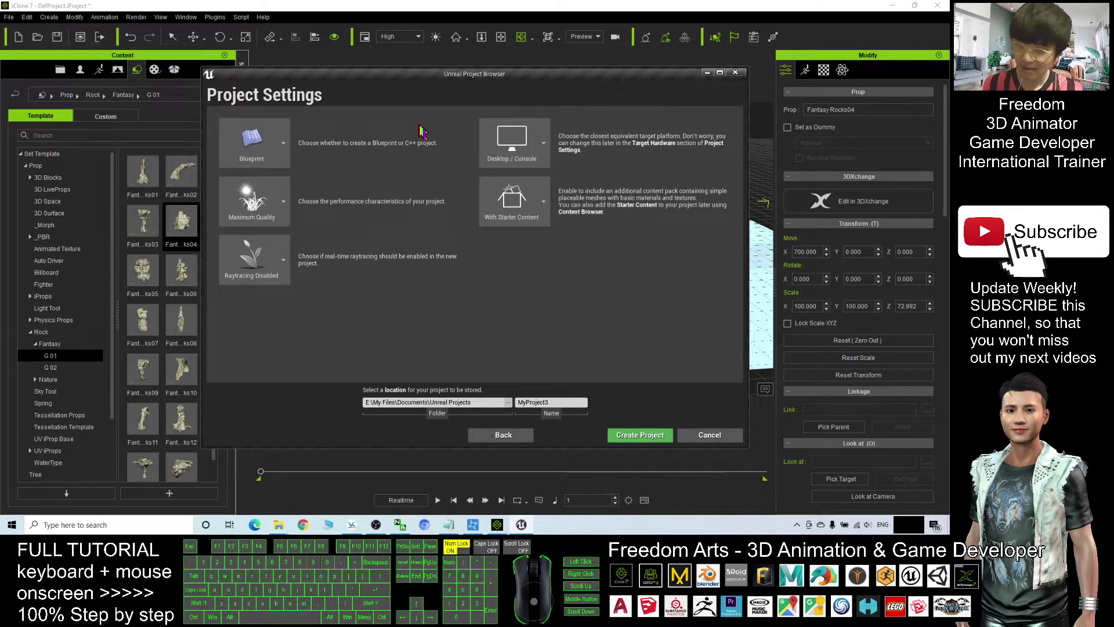
{"action": "left_click", "coordinate": [558, 402]}
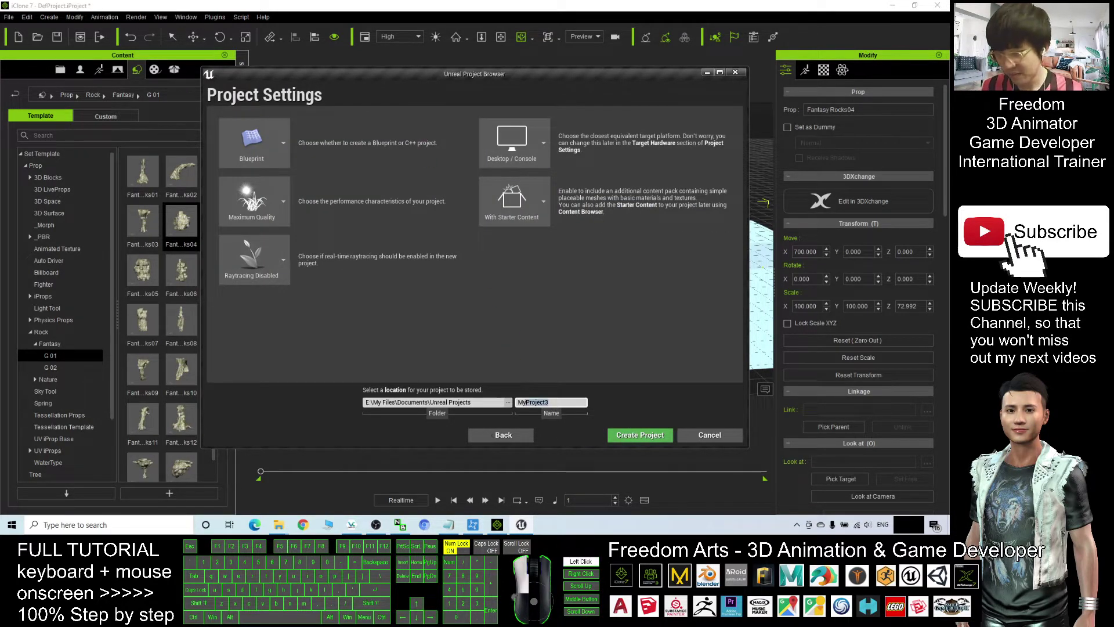
{"action": "type", "text": "U"}
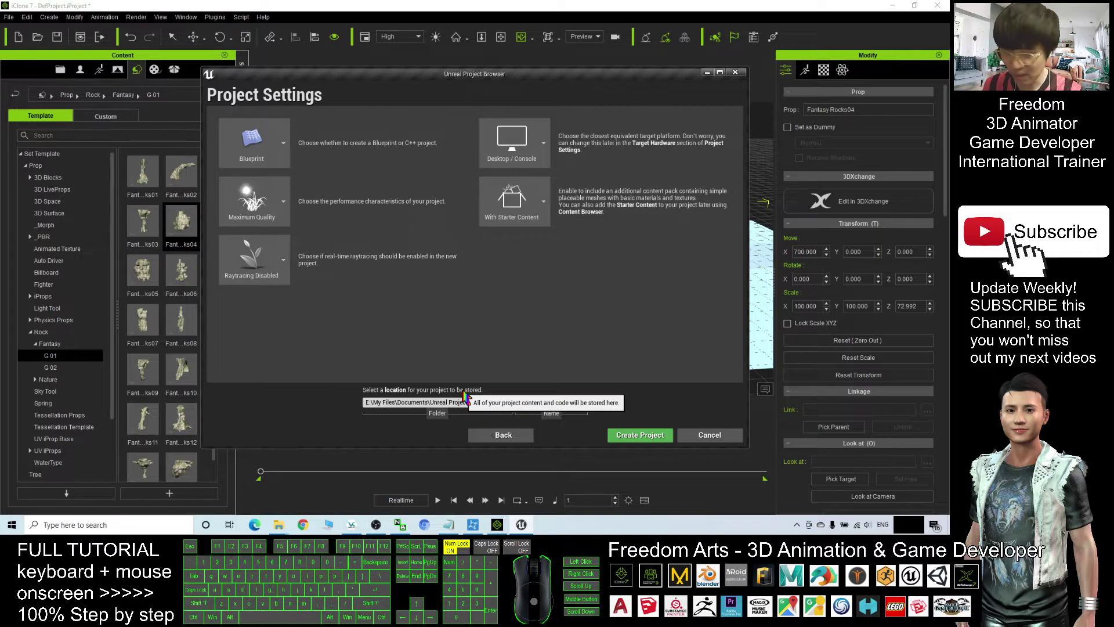
{"action": "type", "text": "utori"}
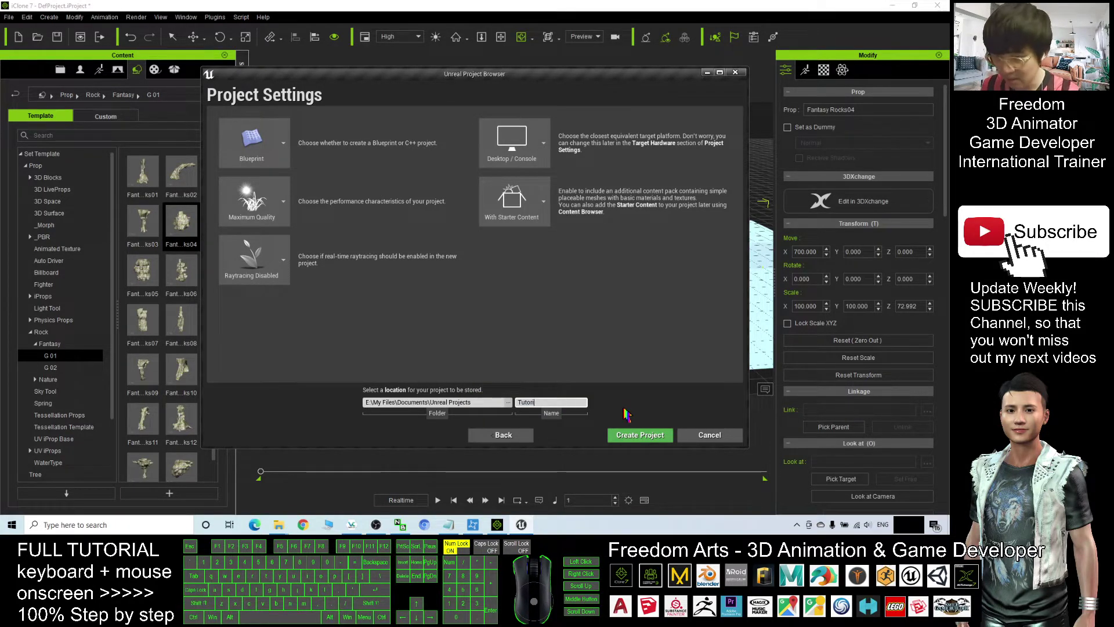
{"action": "type", "text": "alCloneScene"}
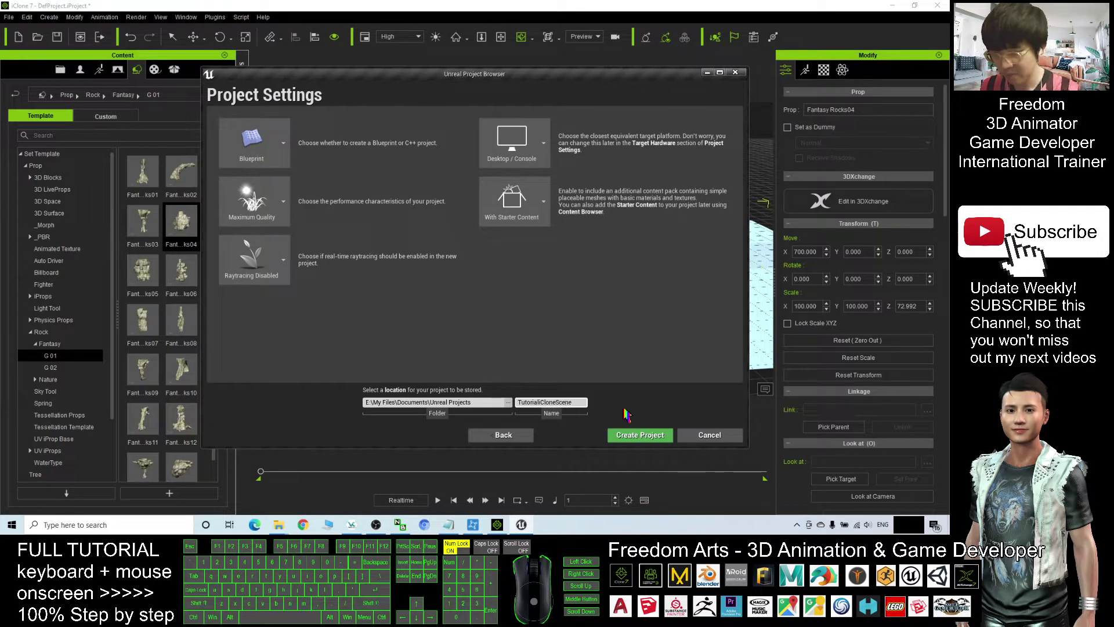
{"action": "left_click", "coordinate": [654, 442]}
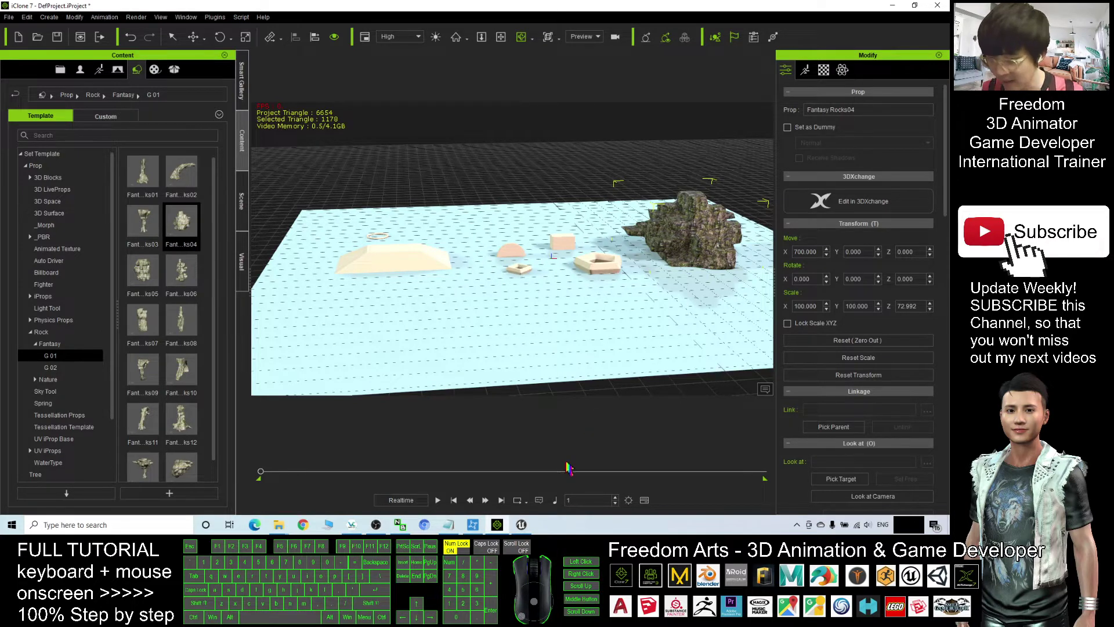
Check a block in the Unreal level, reselect the tutorial video link in Notes.txt, and return to Unreal
{"action": "left_click", "coordinate": [448, 524]}
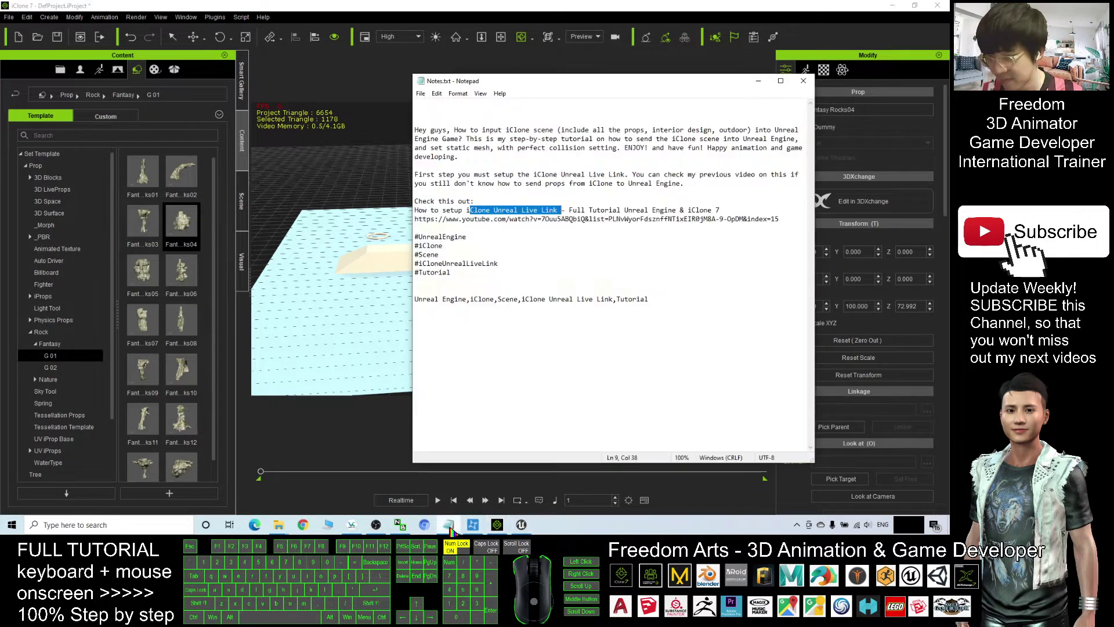
{"action": "left_click", "coordinate": [562, 277]}
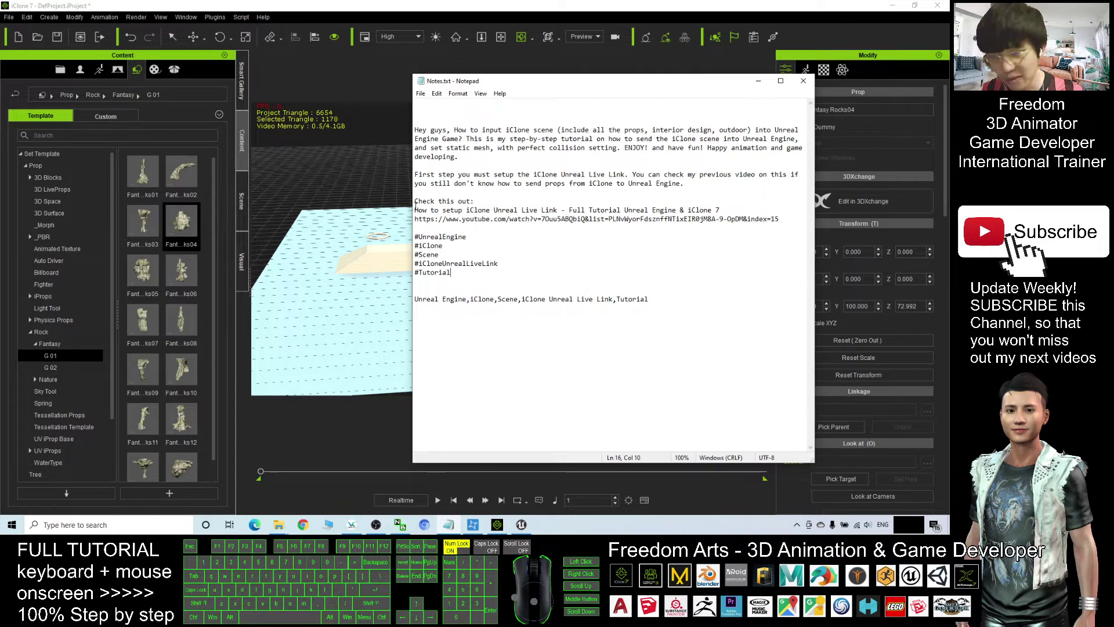
{"action": "key", "text": "alt+Tab"}
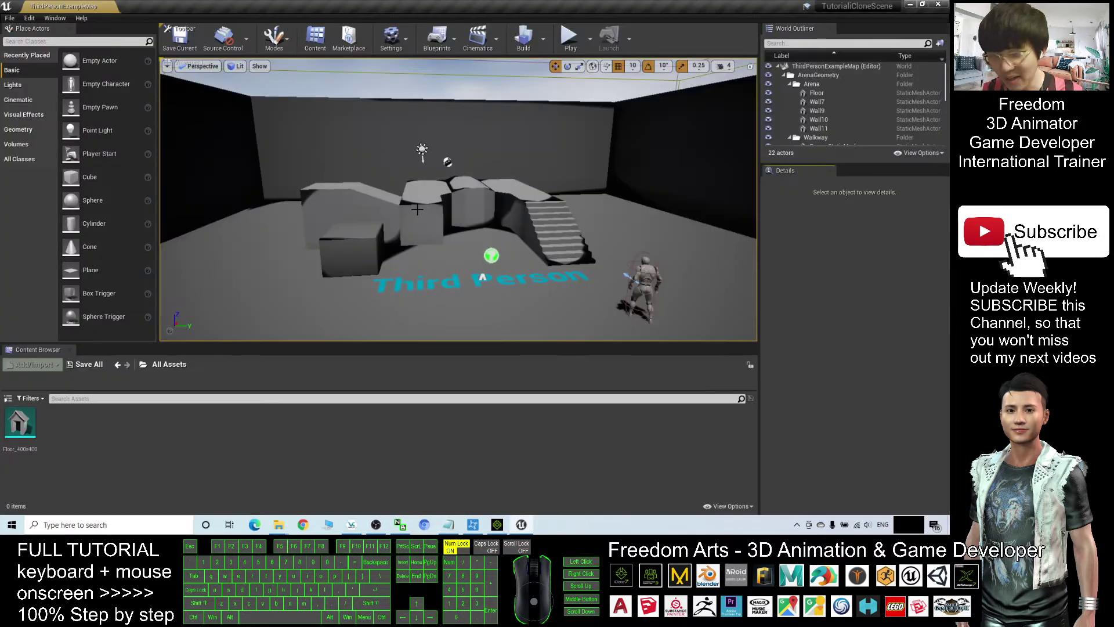
{"action": "left_click", "coordinate": [417, 209]}
{"action": "key", "text": "alt+Tab"}
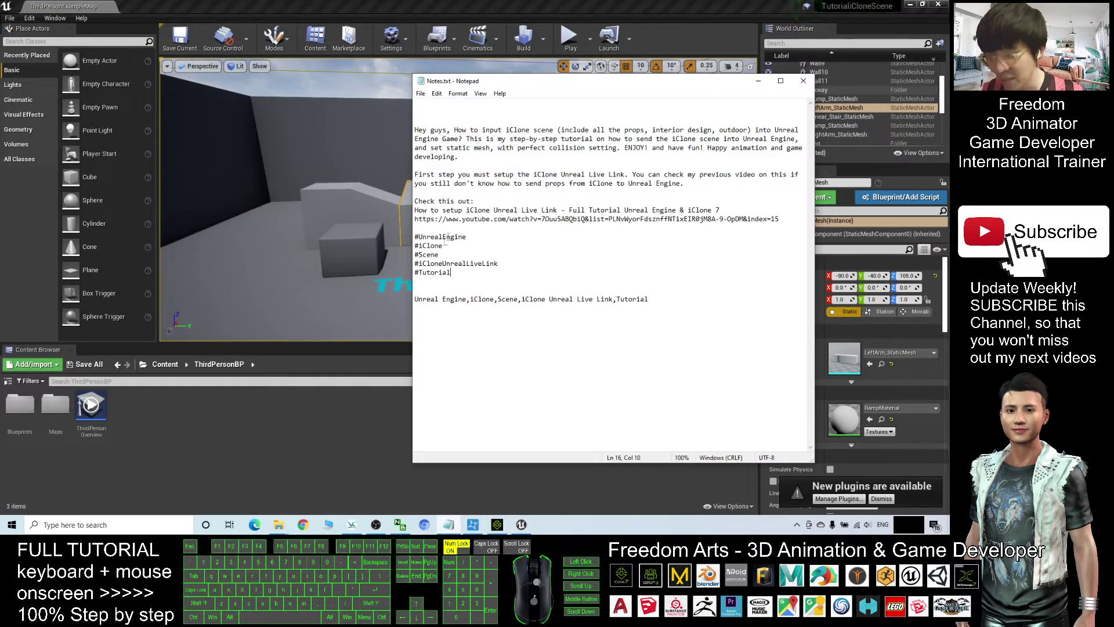
{"action": "left_click_drag", "start_coordinate": [466, 210], "coordinate": [649, 210]}
{"action": "left_click", "coordinate": [544, 211]}
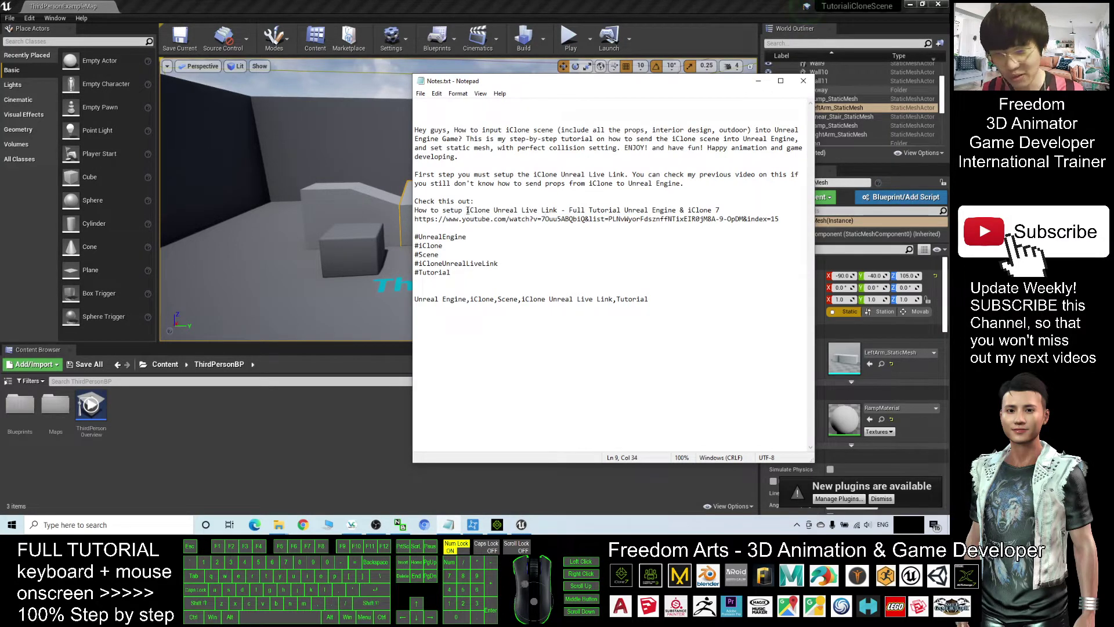
{"action": "left_click_drag", "start_coordinate": [416, 220], "coordinate": [775, 222]}
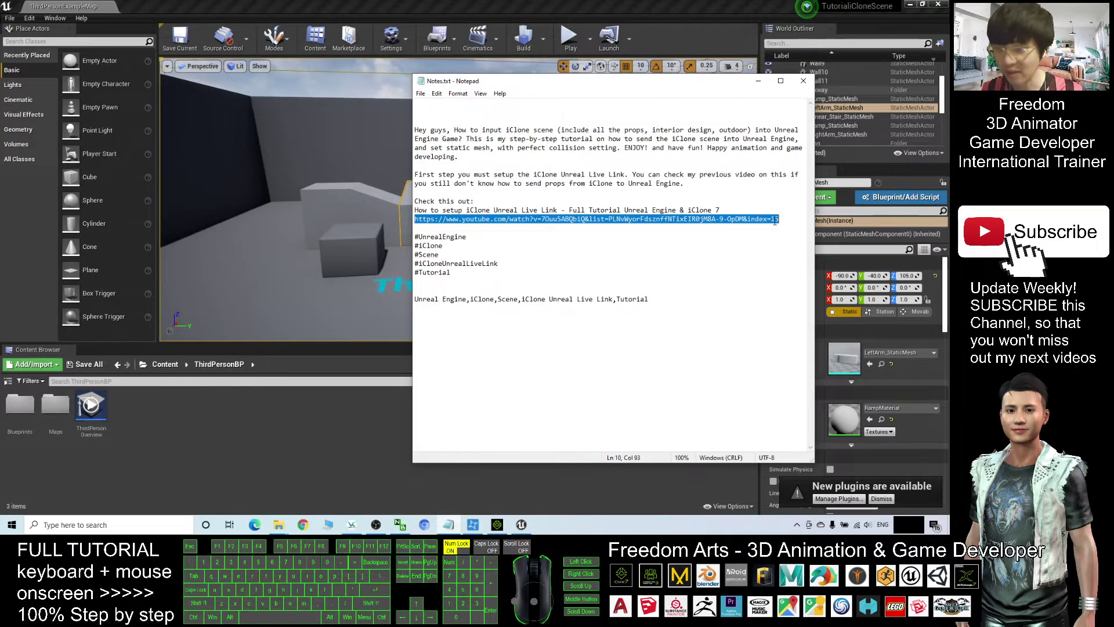
{"action": "left_click", "coordinate": [486, 7]}
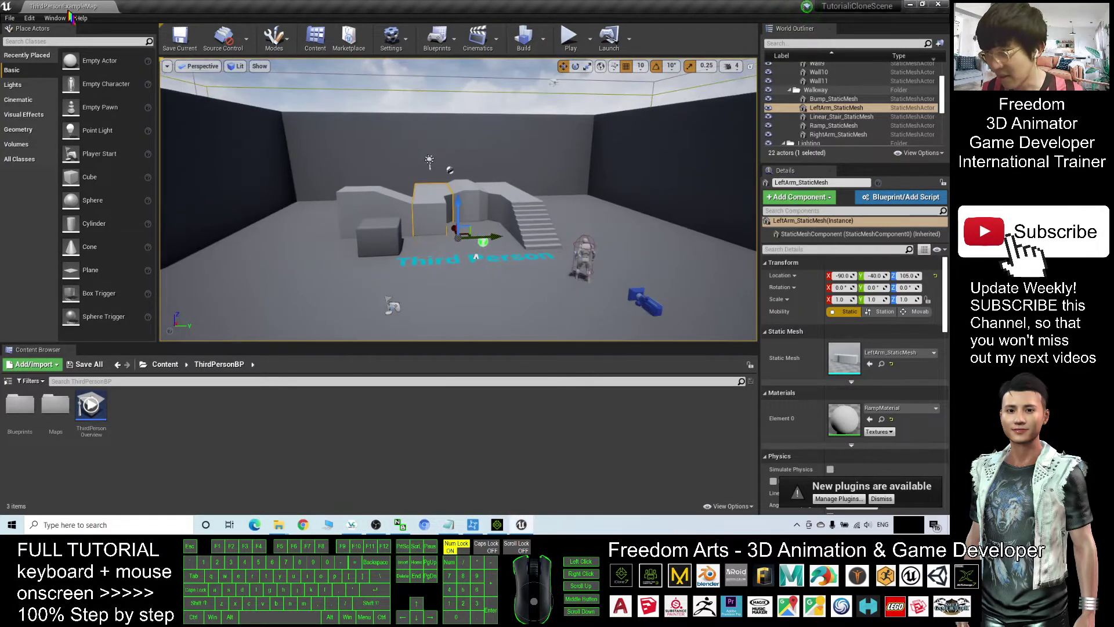
Show the Maps folder in File Explorer and go up to the TutorialiCloneScene project folder
{"action": "left_click_drag", "start_coordinate": [459, 254], "coordinate": [434, 248], "text": "alt"}
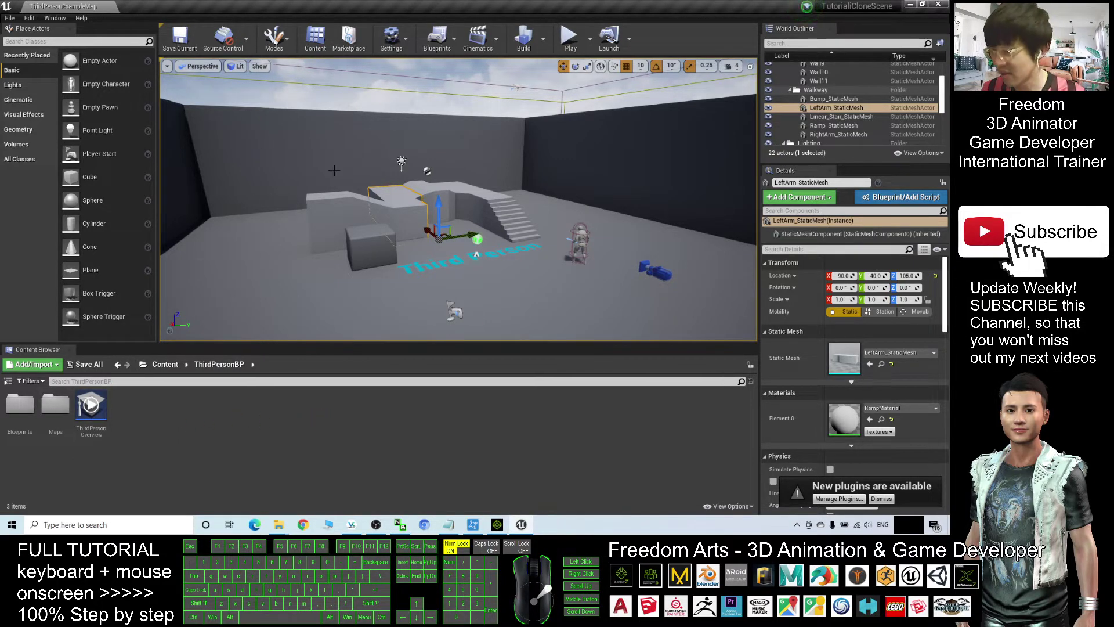
{"action": "right_click", "coordinate": [59, 407]}
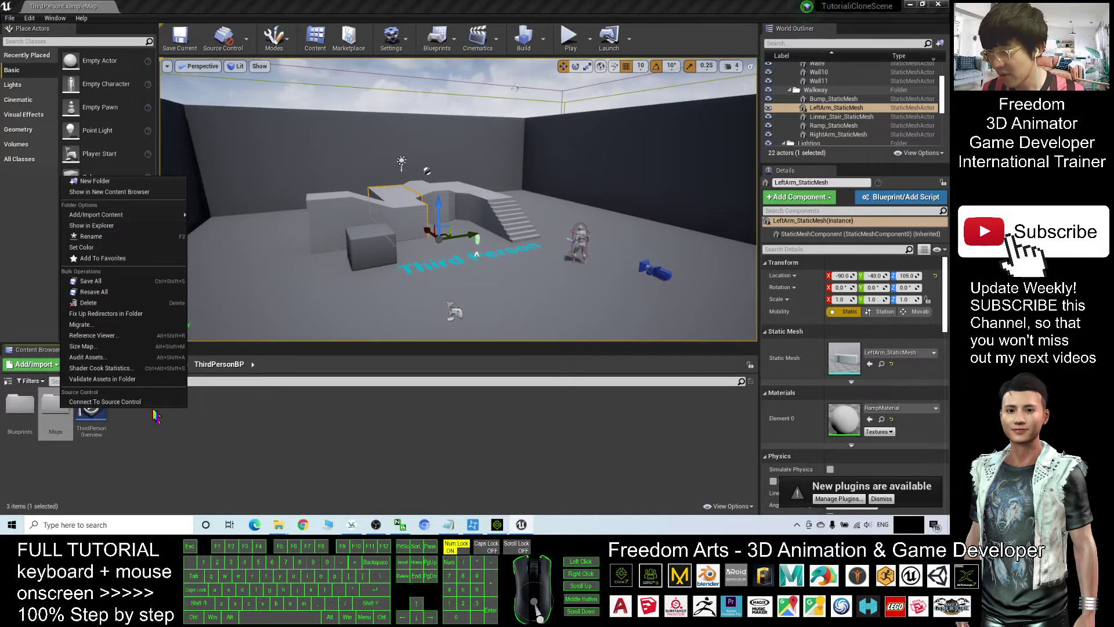
{"action": "left_click", "coordinate": [119, 240]}
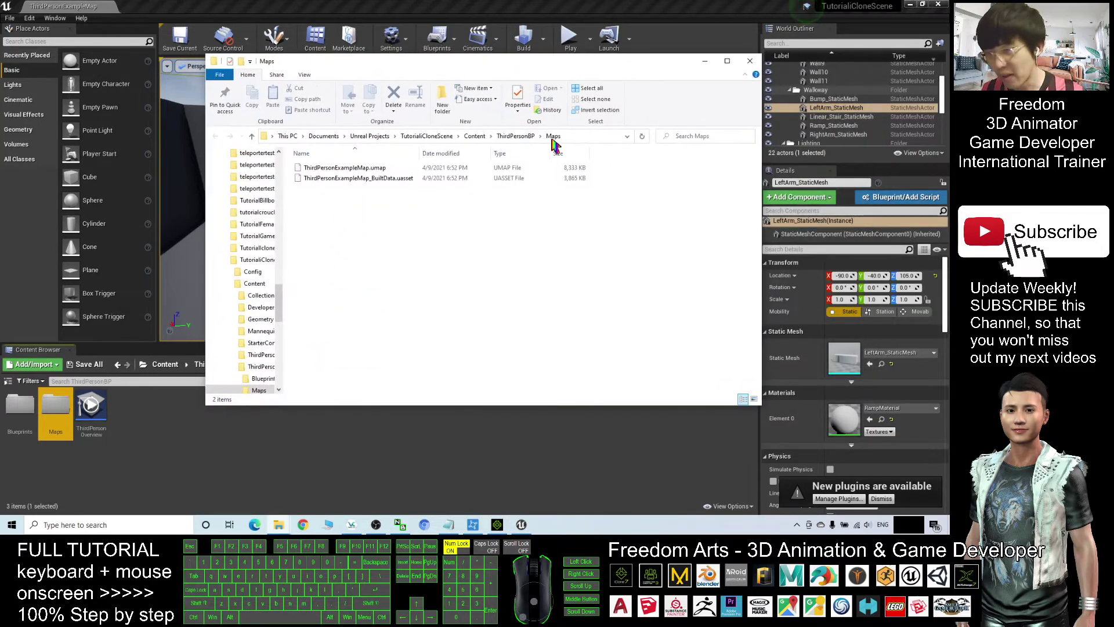
{"action": "left_click", "coordinate": [429, 137]}
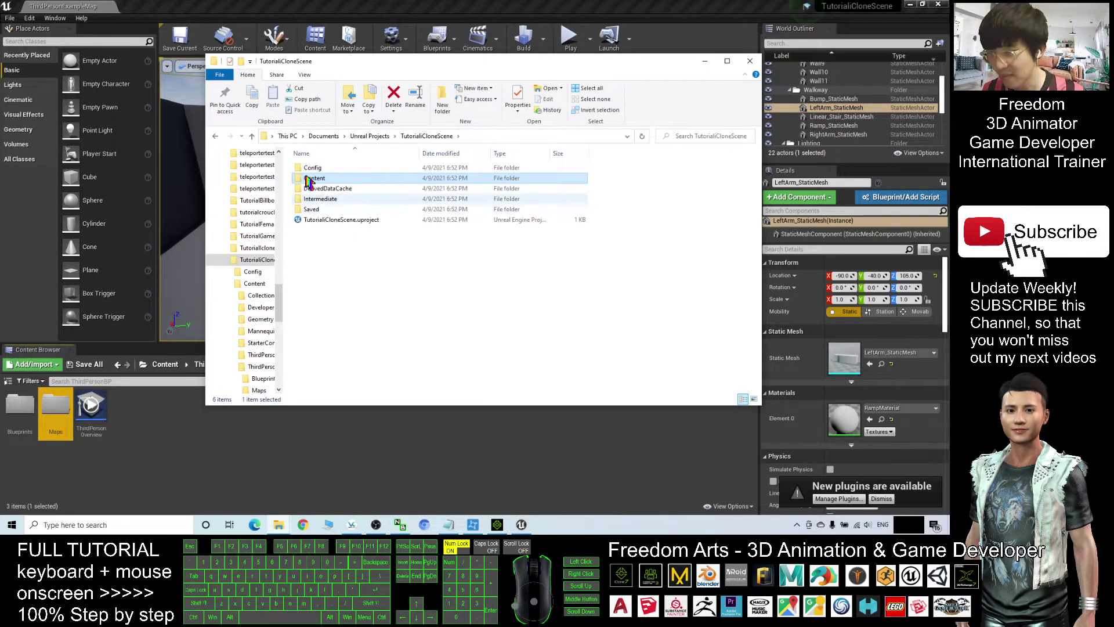
{"action": "left_click_drag", "start_coordinate": [491, 67], "coordinate": [539, 73]}
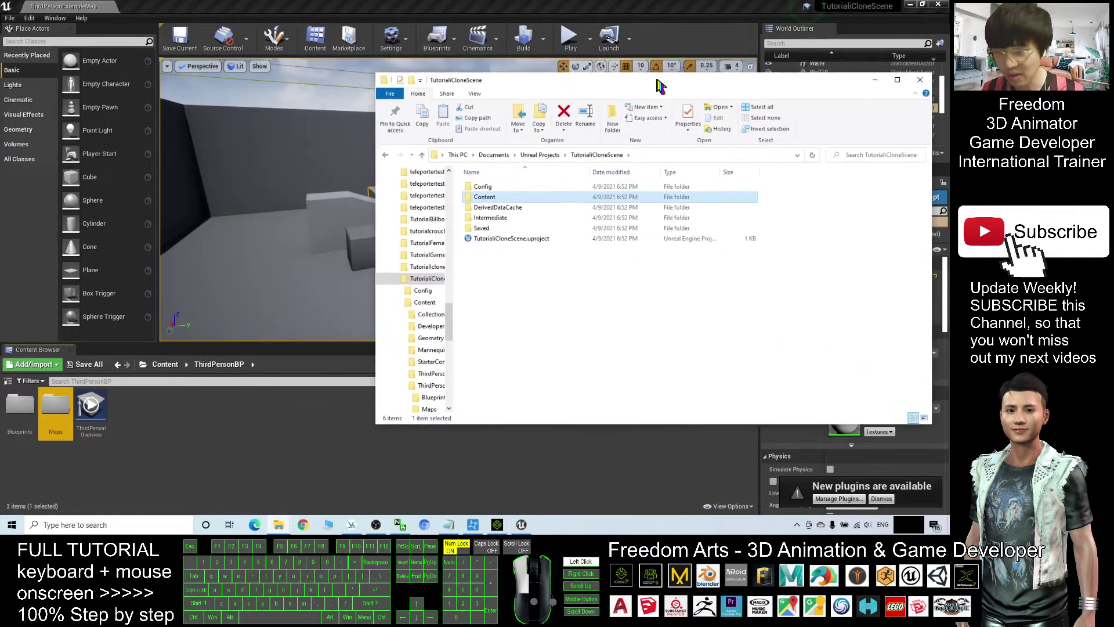
From iClone's Unreal Live Link menu, open the Live Link plug-in folder and its Unreal 4.26 subfolder
{"action": "left_click", "coordinate": [499, 525]}
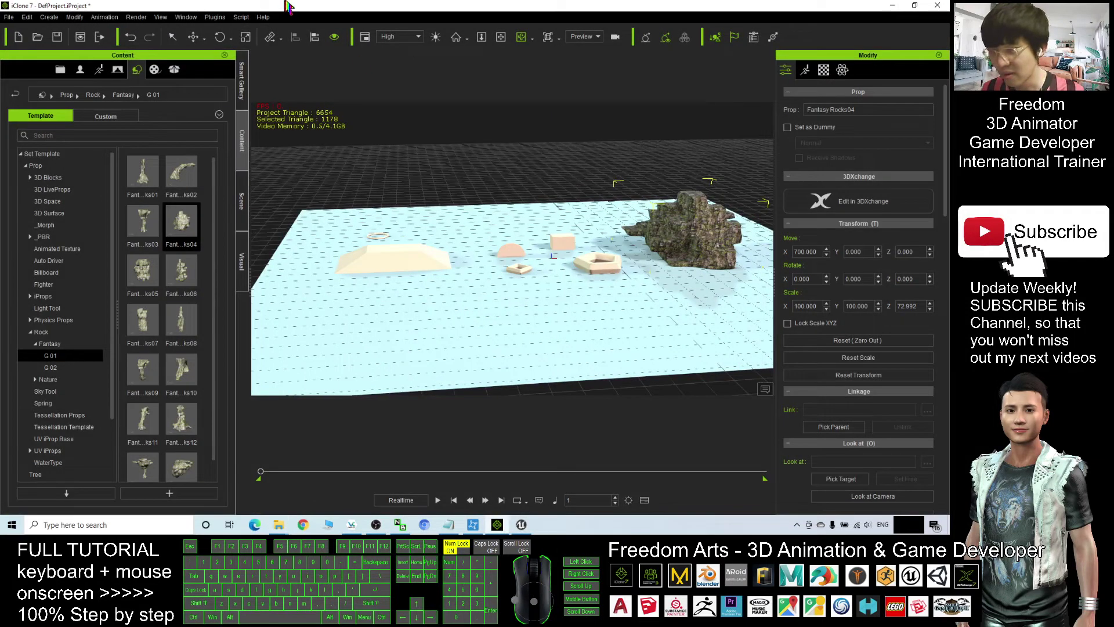
{"action": "left_click", "coordinate": [214, 17]}
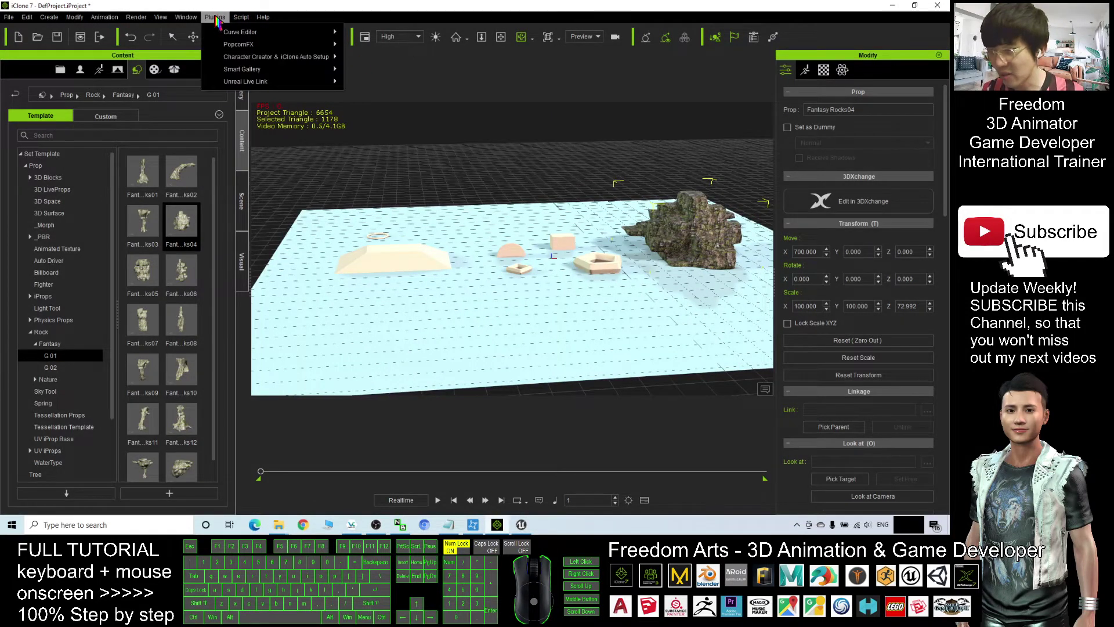
{"action": "left_click", "coordinate": [220, 18]}
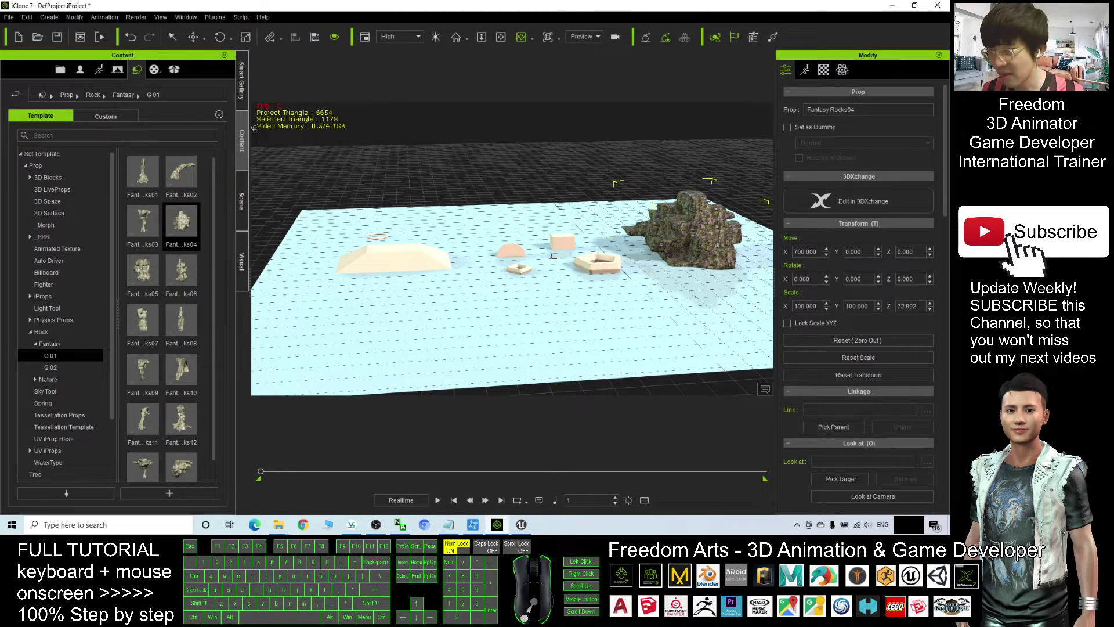
{"action": "left_click", "coordinate": [226, 21]}
{"action": "mouse_move", "coordinate": [243, 82]}
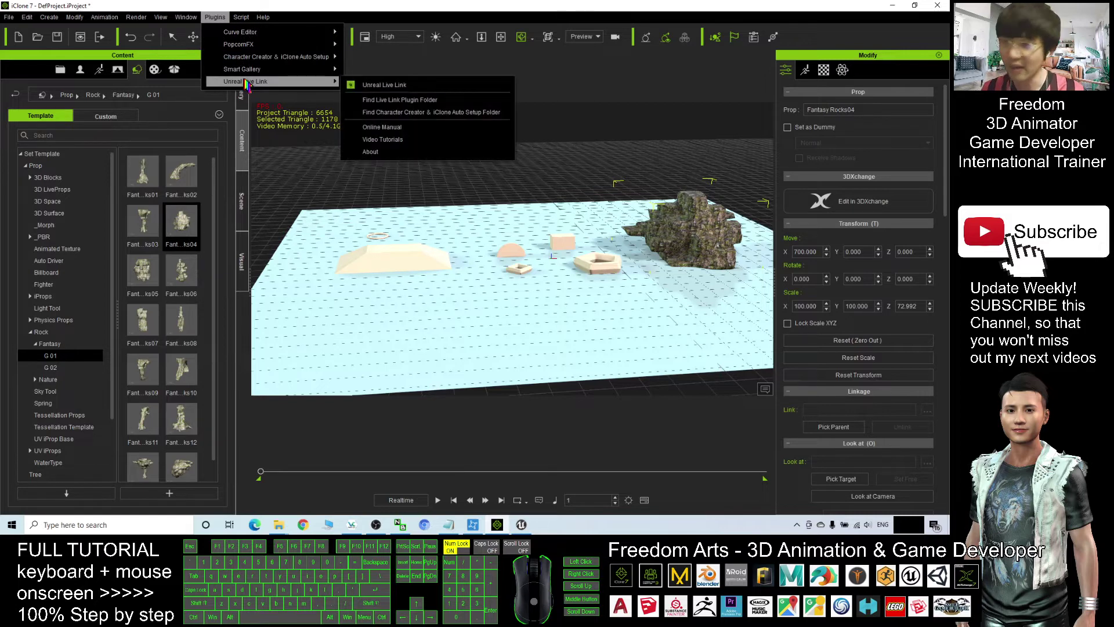
{"action": "left_click", "coordinate": [385, 101]}
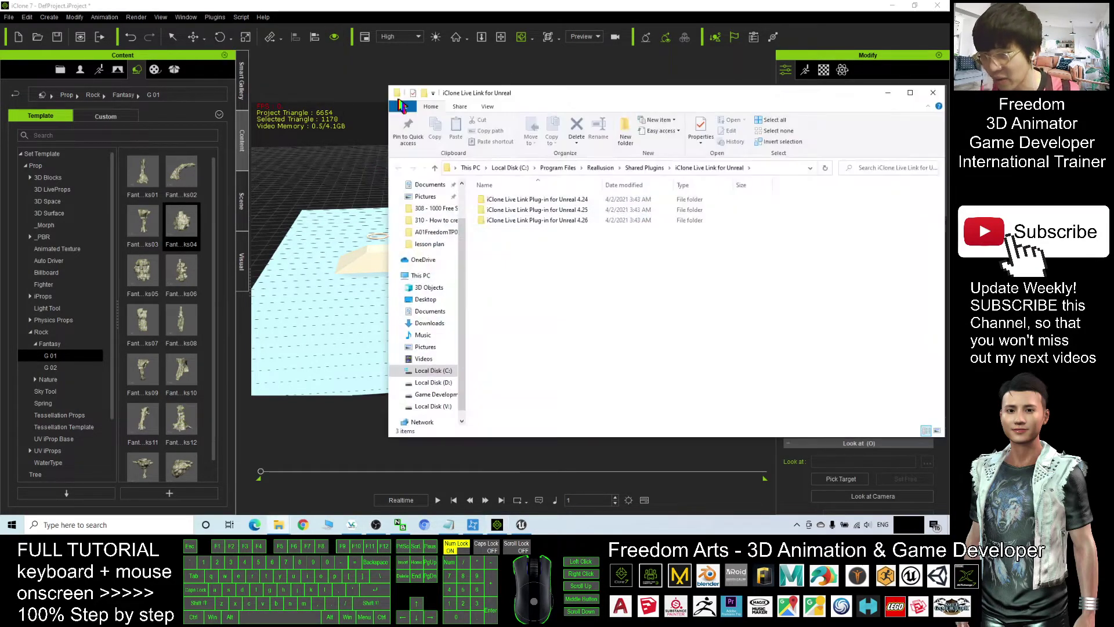
{"action": "left_click_drag", "start_coordinate": [614, 96], "coordinate": [370, 83]}
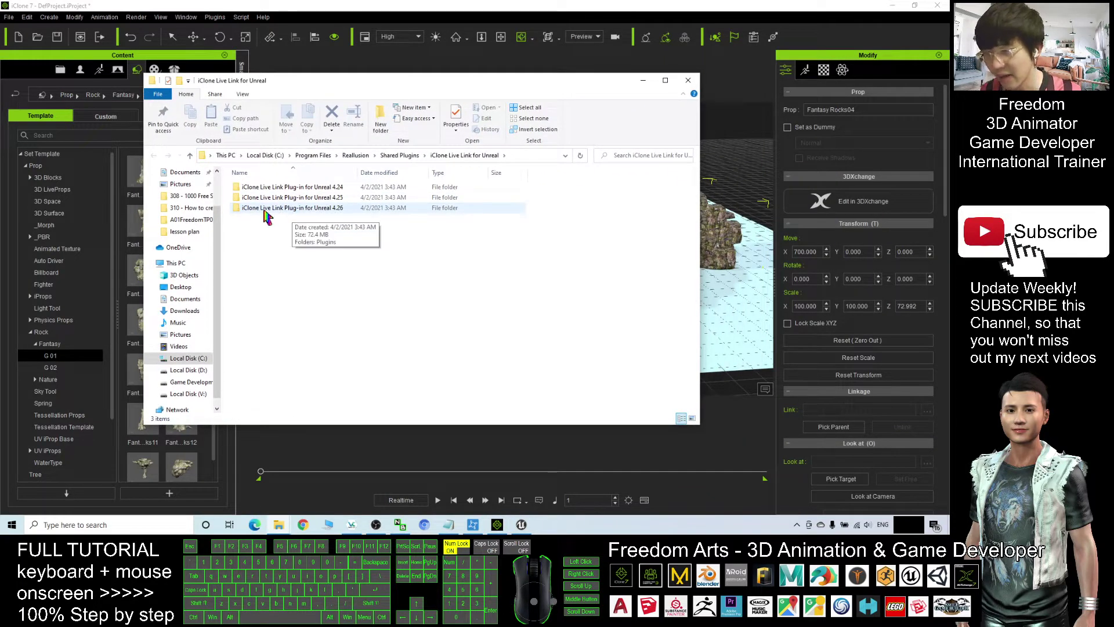
{"action": "left_click", "coordinate": [314, 215]}
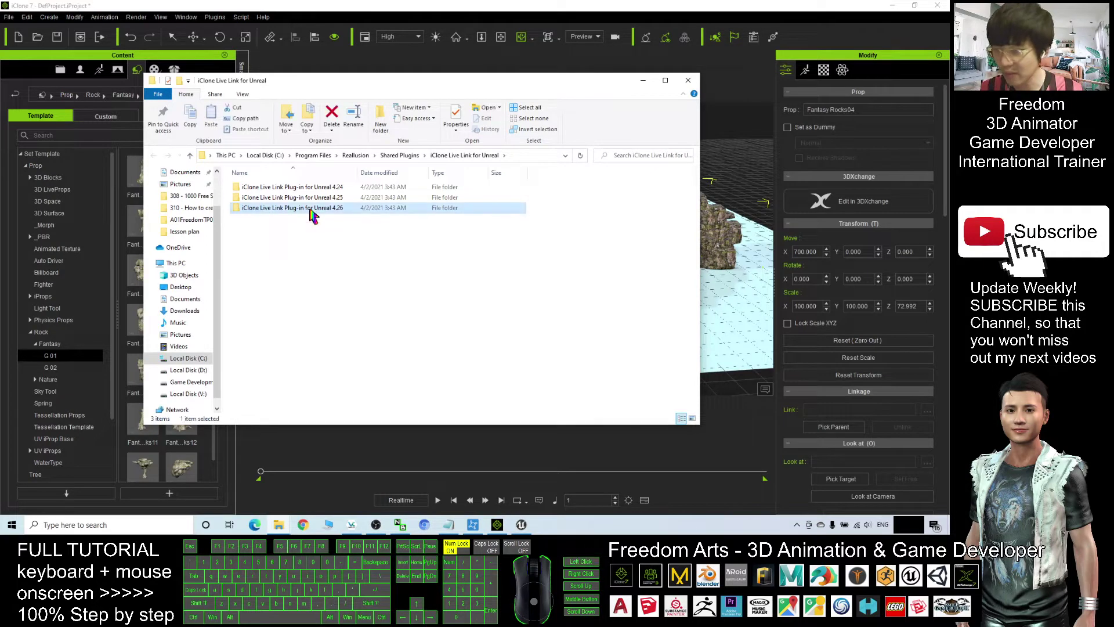
{"action": "double_click", "coordinate": [302, 215]}
Copy the 4.26 Plugins folder and paste it into the TutorialiCloneScene project folder
{"action": "left_click", "coordinate": [252, 191]}
{"action": "right_click", "coordinate": [253, 193]}
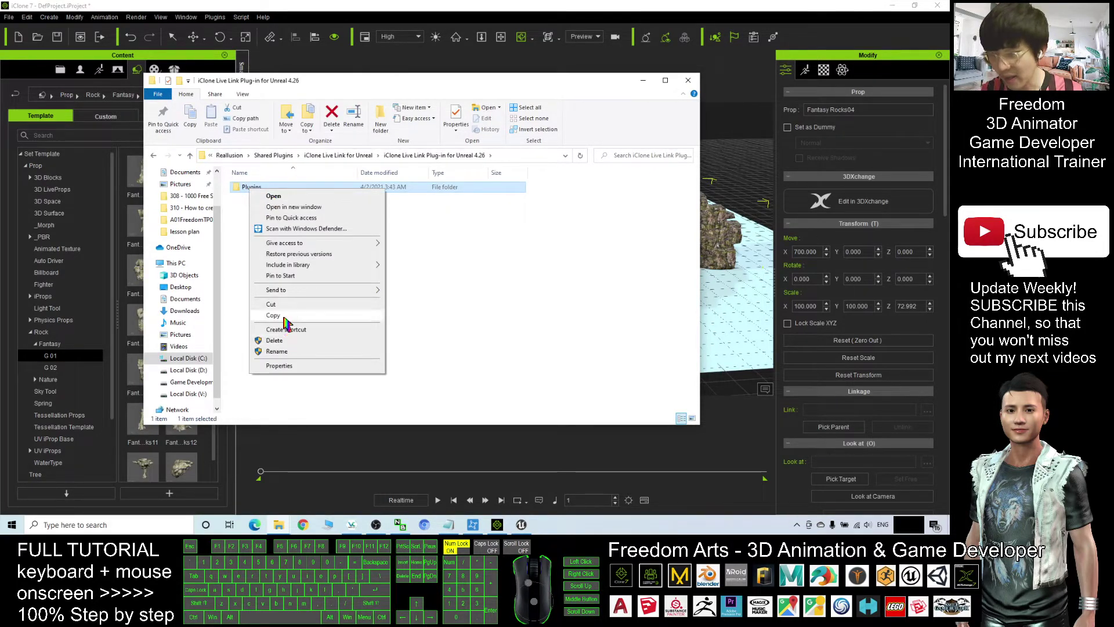
{"action": "left_click", "coordinate": [286, 318]}
{"action": "left_click", "coordinate": [278, 530]}
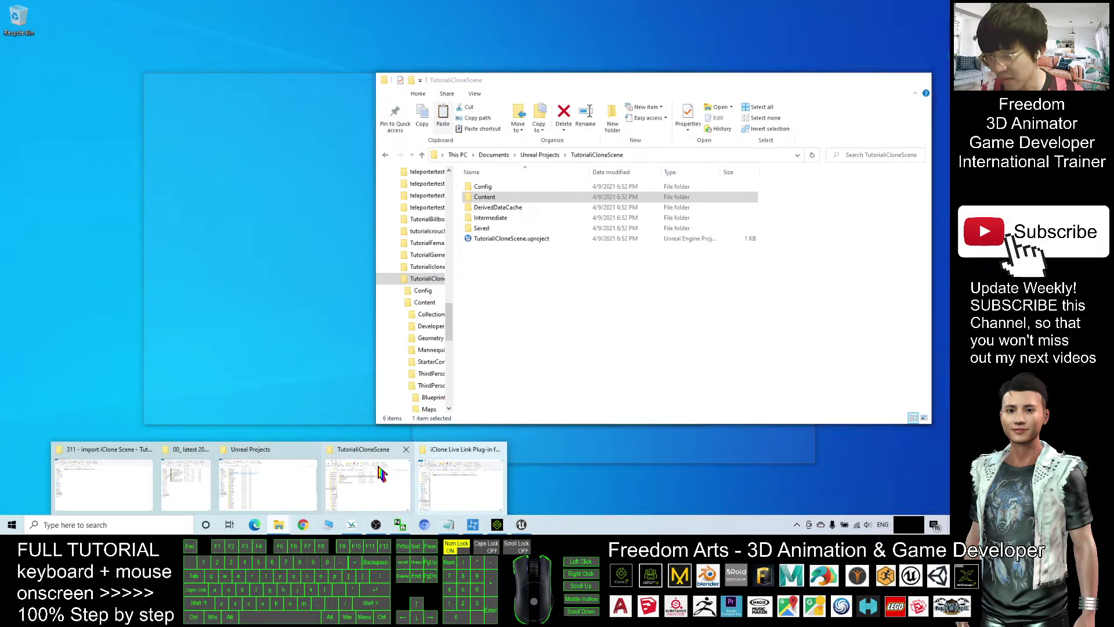
{"action": "left_click", "coordinate": [381, 473]}
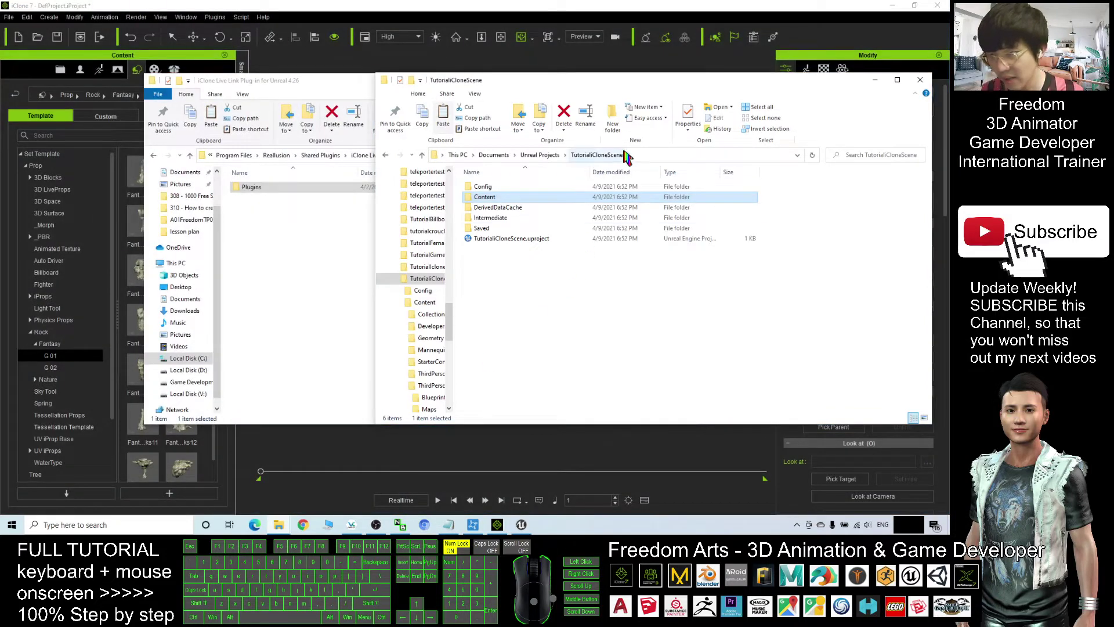
{"action": "right_click", "coordinate": [542, 293]}
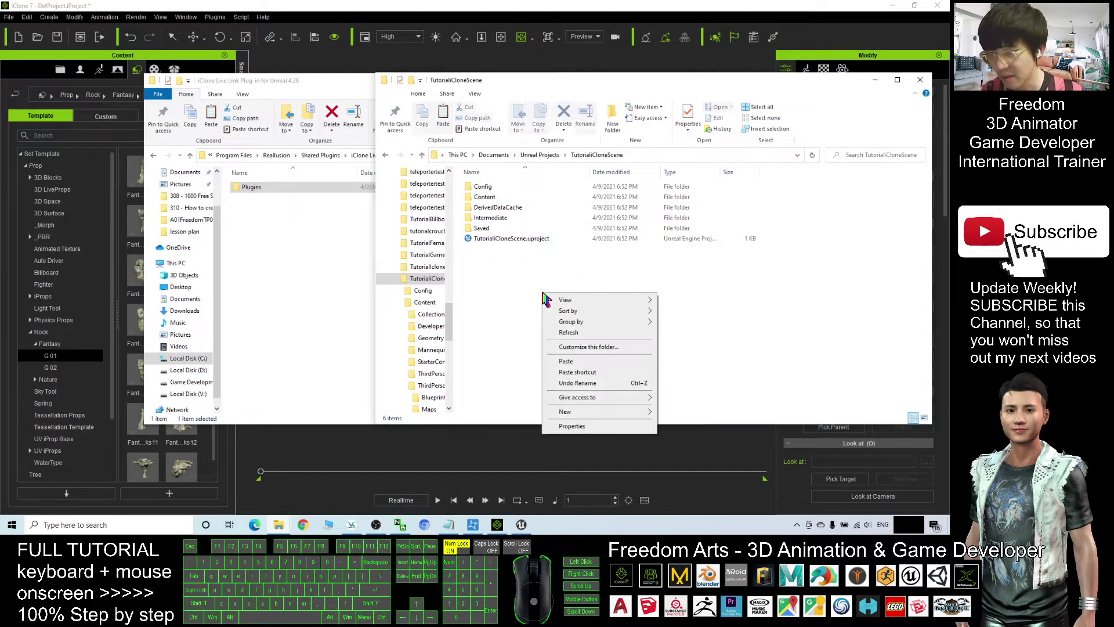
{"action": "left_click", "coordinate": [598, 362]}
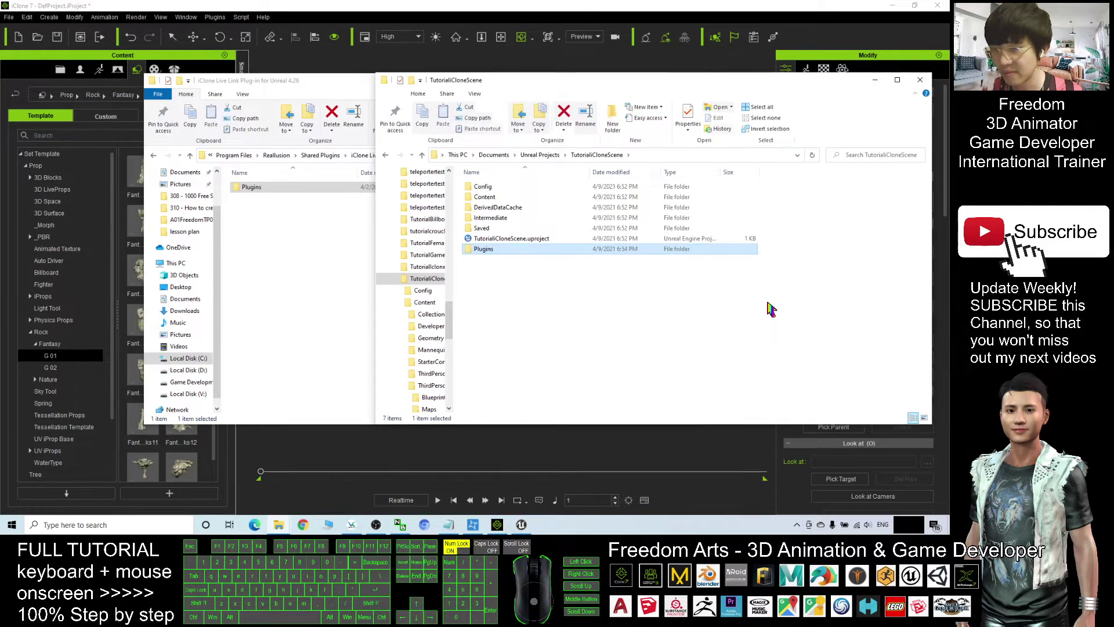
{"action": "left_click", "coordinate": [326, 242]}
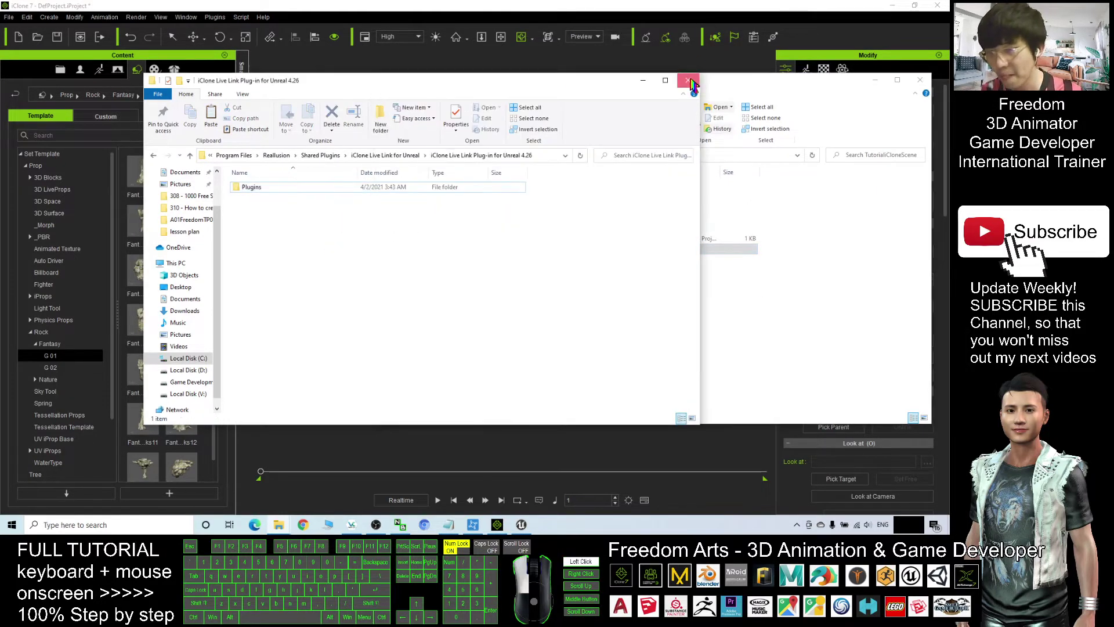
{"action": "left_click", "coordinate": [695, 82]}
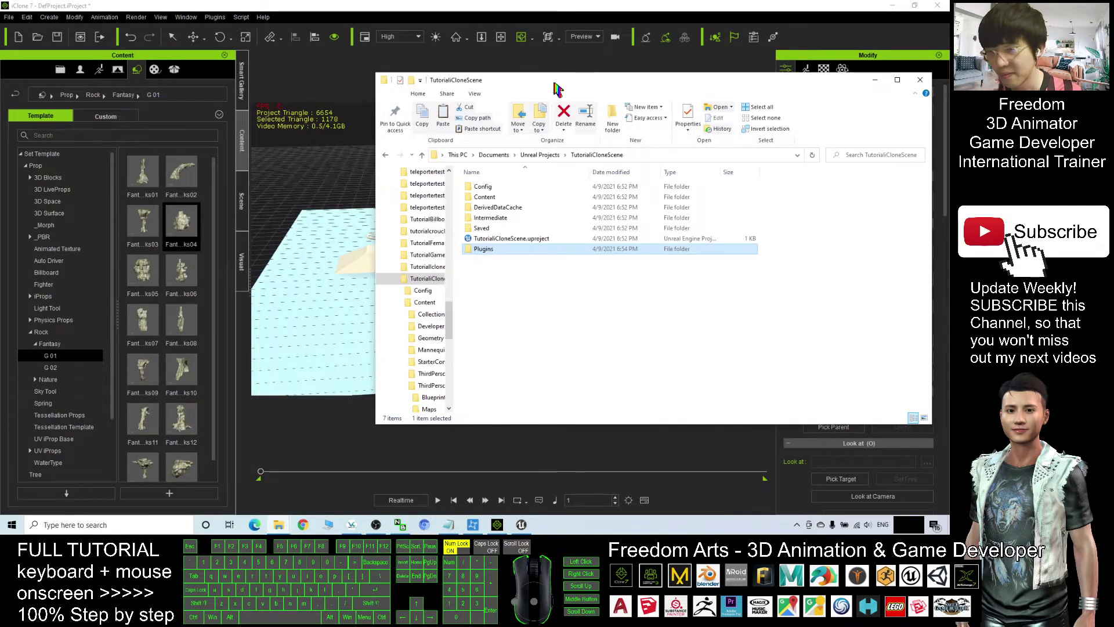
Try browsing the Character Creator & iClone Auto Setup files and dismiss the failed-to-locate error
{"action": "left_click_drag", "start_coordinate": [568, 87], "coordinate": [741, 98]}
{"action": "left_click", "coordinate": [286, 6]}
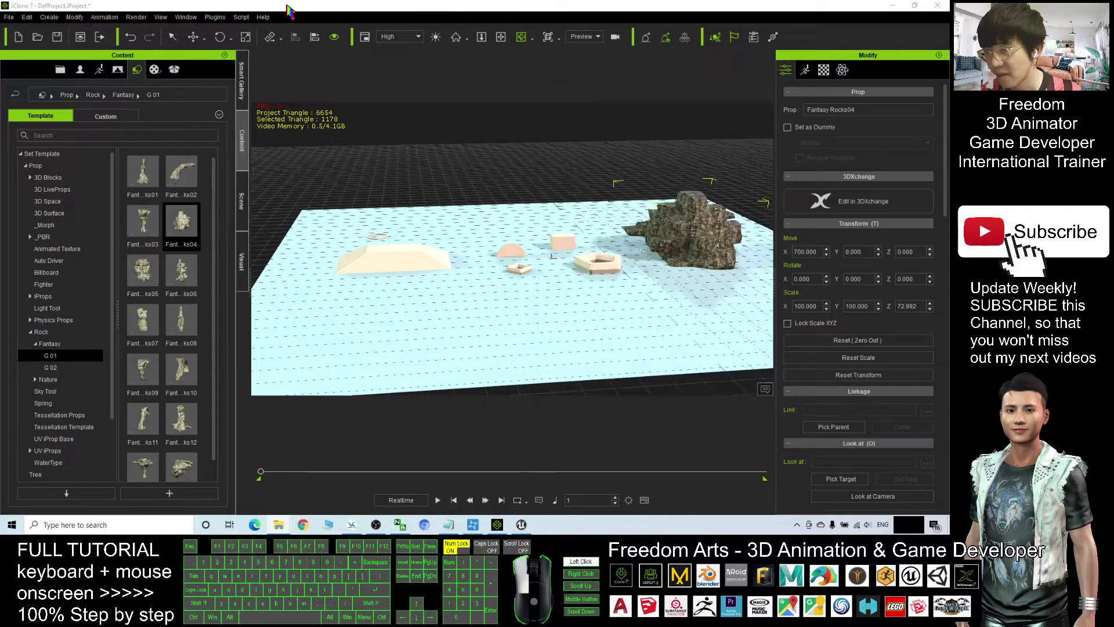
{"action": "left_click", "coordinate": [216, 18]}
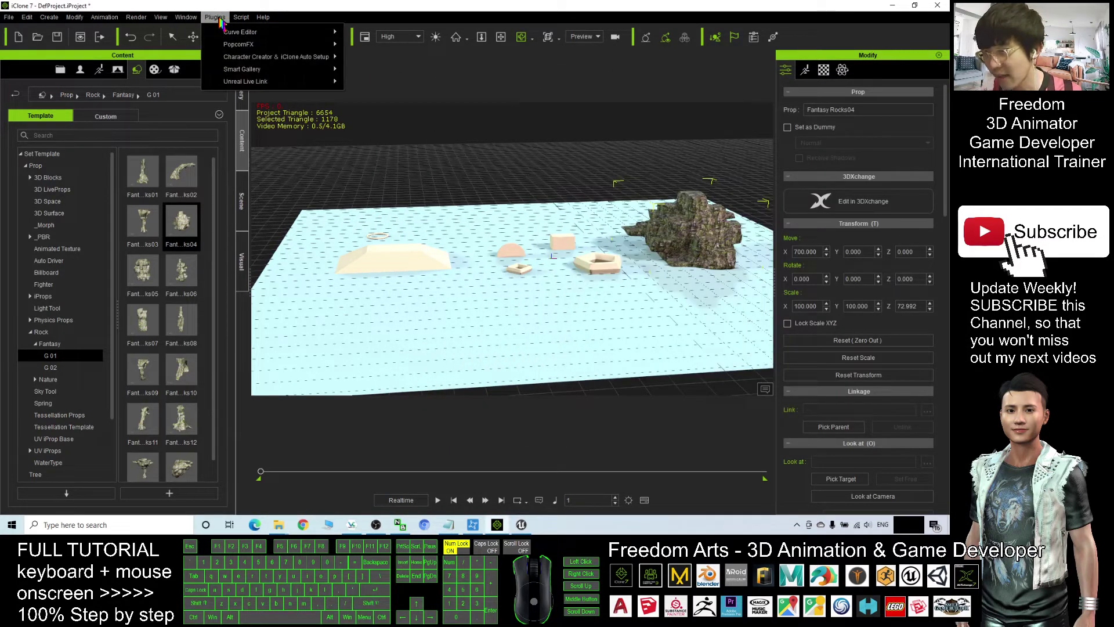
{"action": "mouse_move", "coordinate": [276, 62]}
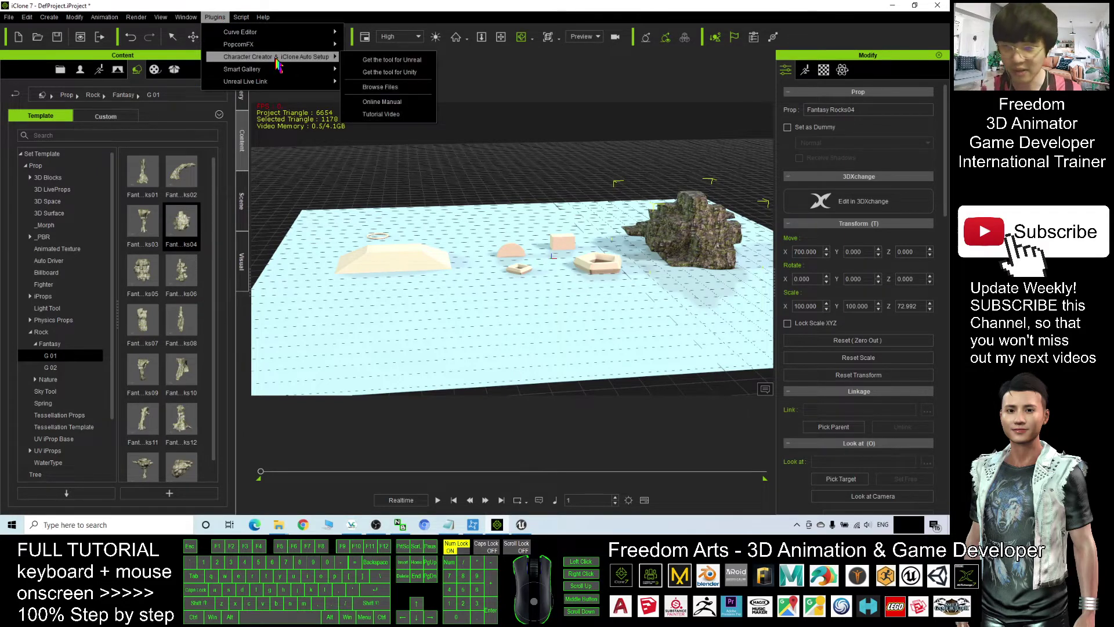
{"action": "left_click", "coordinate": [376, 87]}
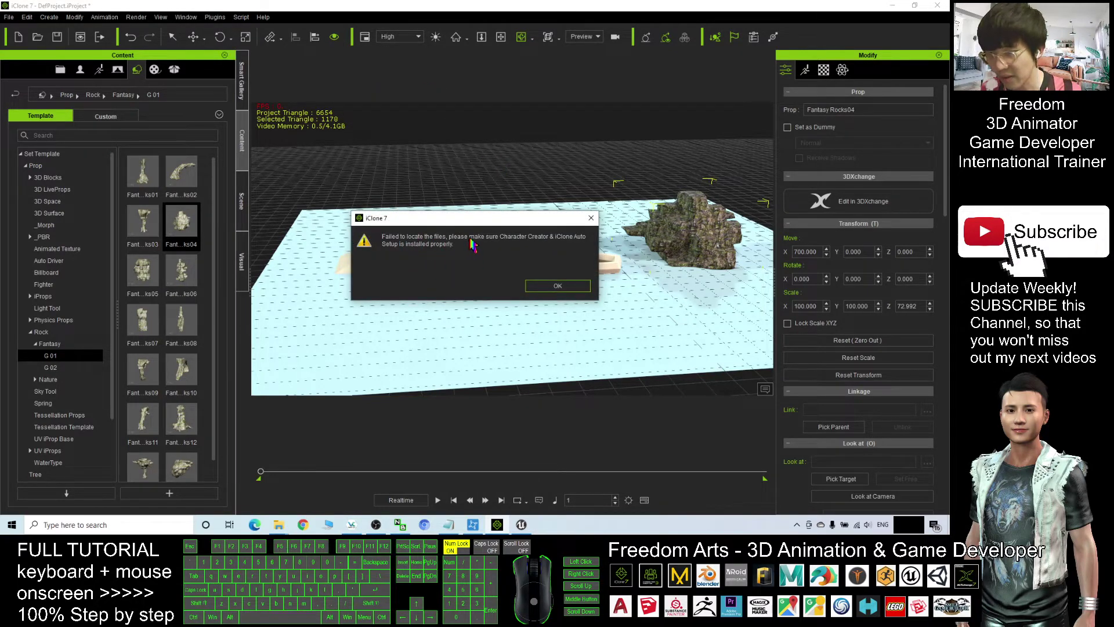
{"action": "left_click", "coordinate": [555, 285]}
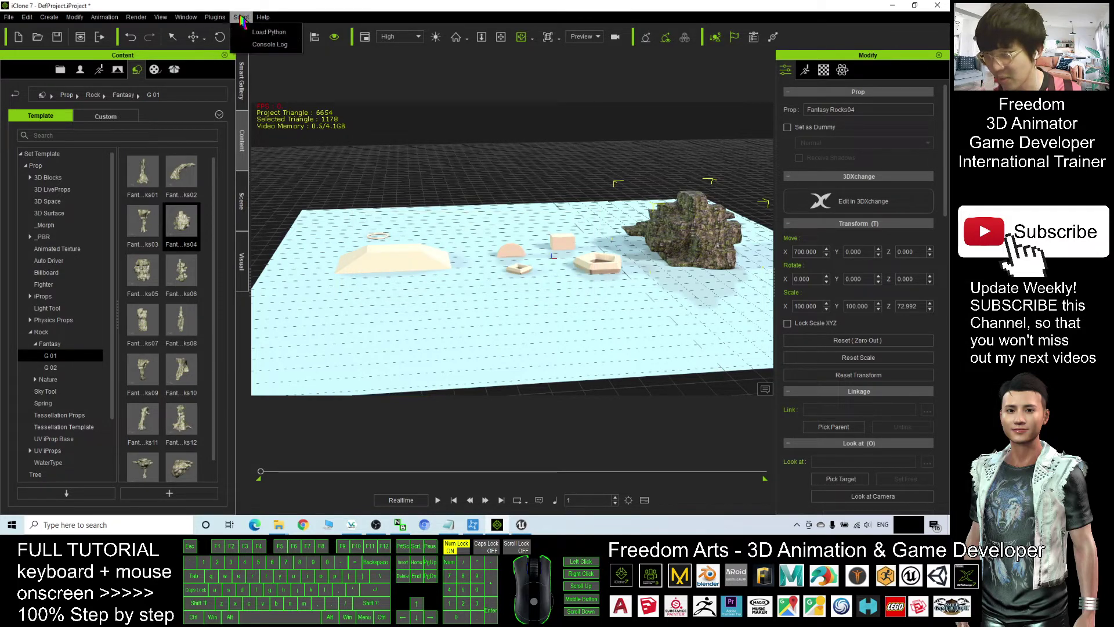
Load the Reallusion content store at reallusion.com/contentstore in Chrome
{"action": "left_click", "coordinate": [215, 17]}
{"action": "mouse_move", "coordinate": [285, 61]}
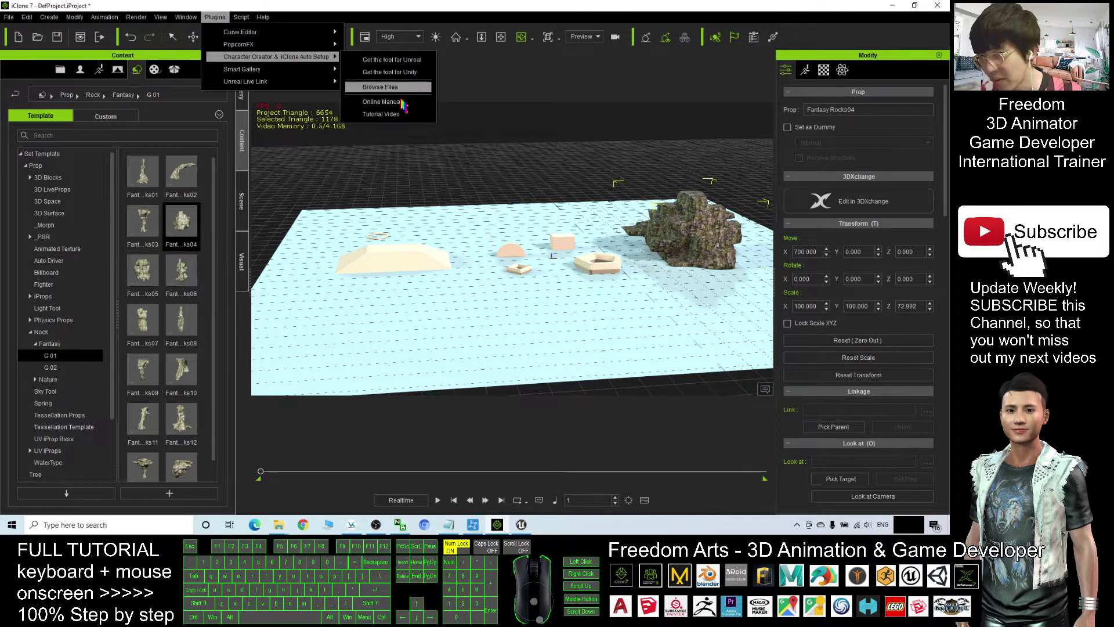
{"action": "left_click", "coordinate": [474, 527]}
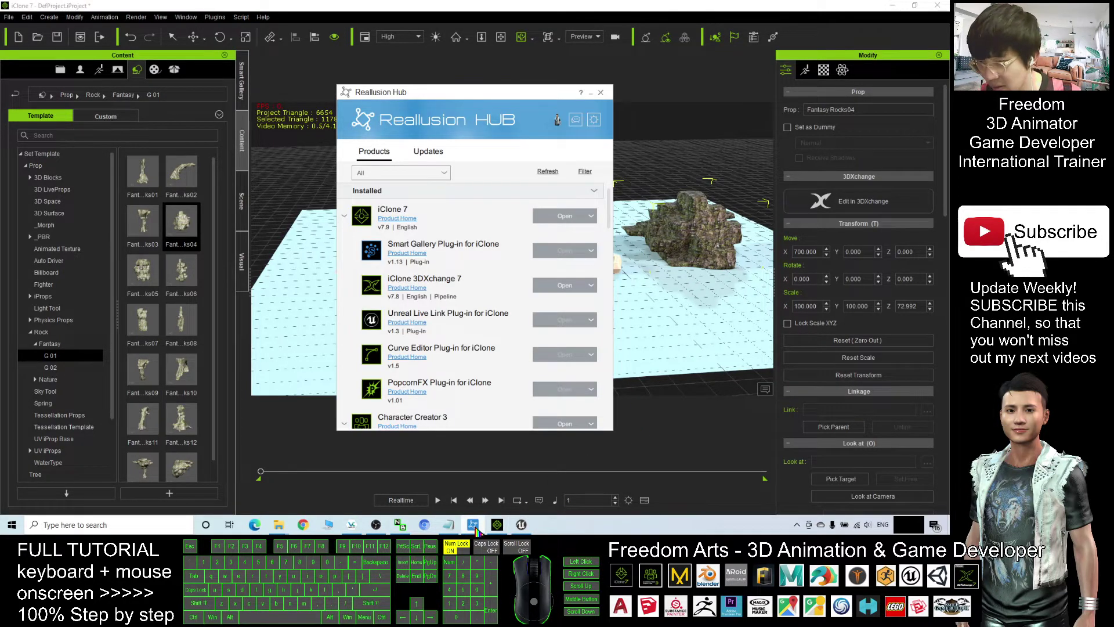
{"action": "left_click", "coordinate": [473, 526]}
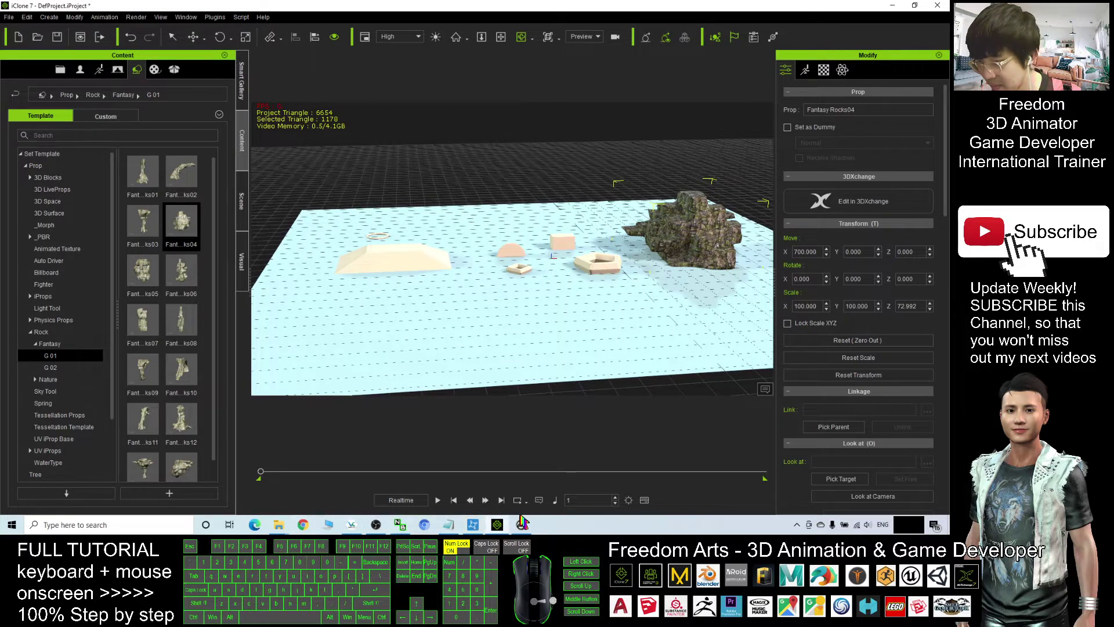
{"action": "left_click", "coordinate": [447, 475]}
{"action": "left_click", "coordinate": [303, 525]}
{"action": "left_click", "coordinate": [102, 25]}
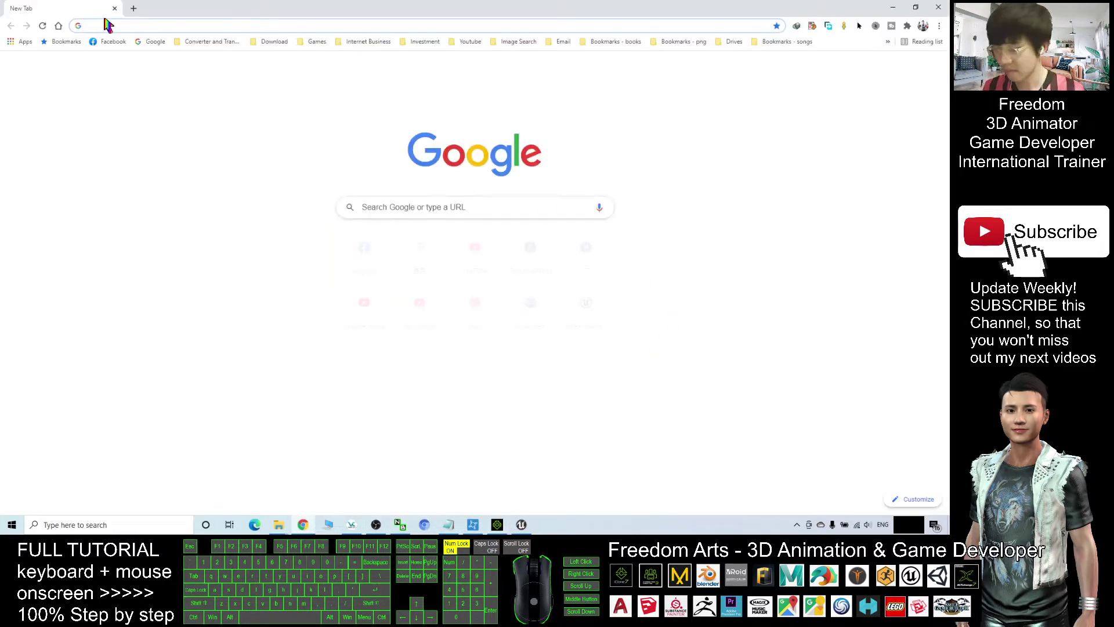
{"action": "type", "text": "reallusion.com/contentstore/"}
{"action": "key", "text": "Return"}
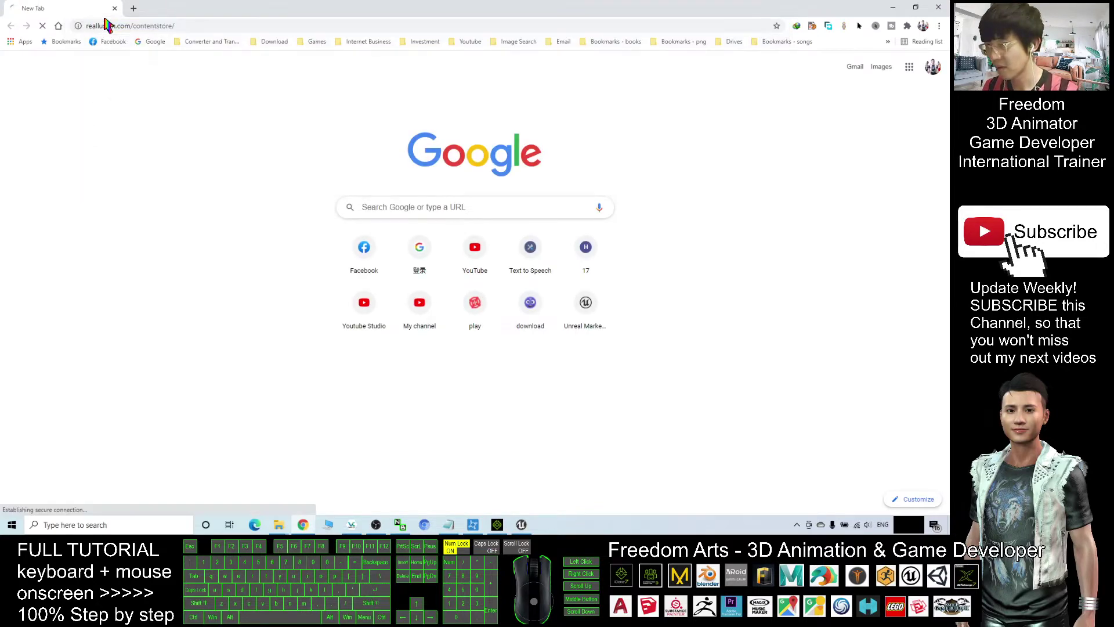
In a new File Explorer window, browse to C:\Program Files\Reallusion\Shared Plugins and check the iClone Live Link for Unreal folder
{"action": "left_click", "coordinate": [893, 7]}
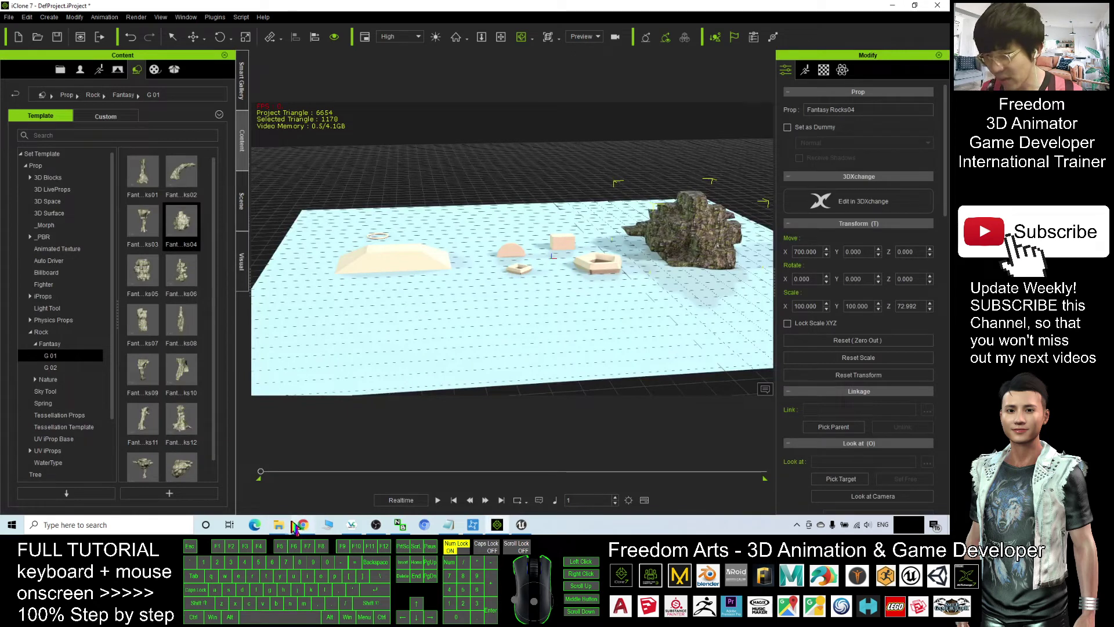
{"action": "right_click", "coordinate": [279, 526]}
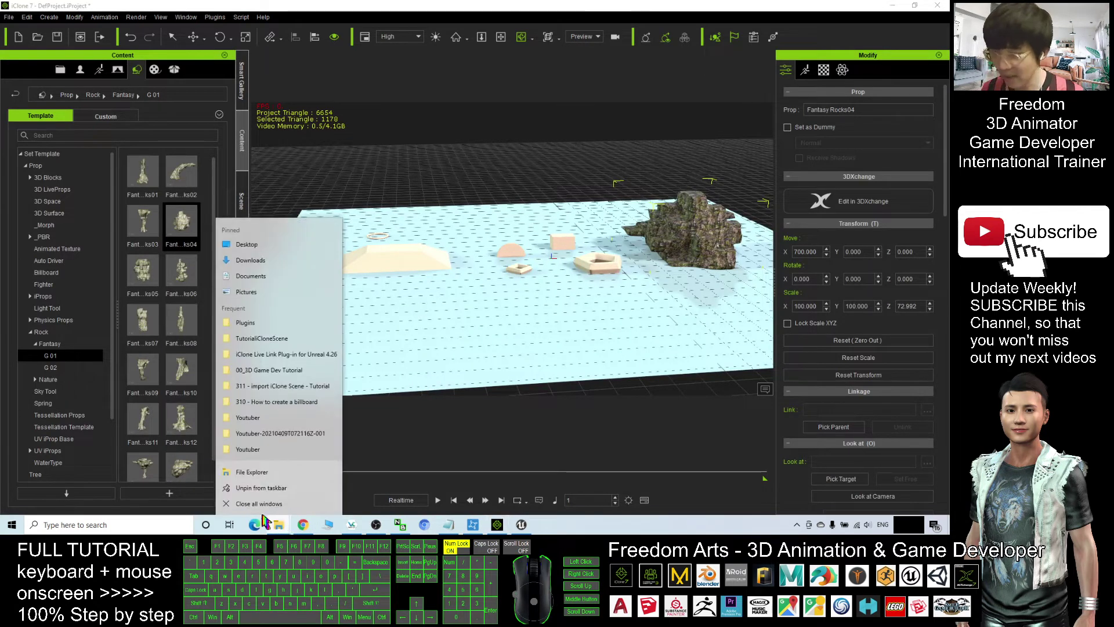
{"action": "left_click", "coordinate": [261, 473]}
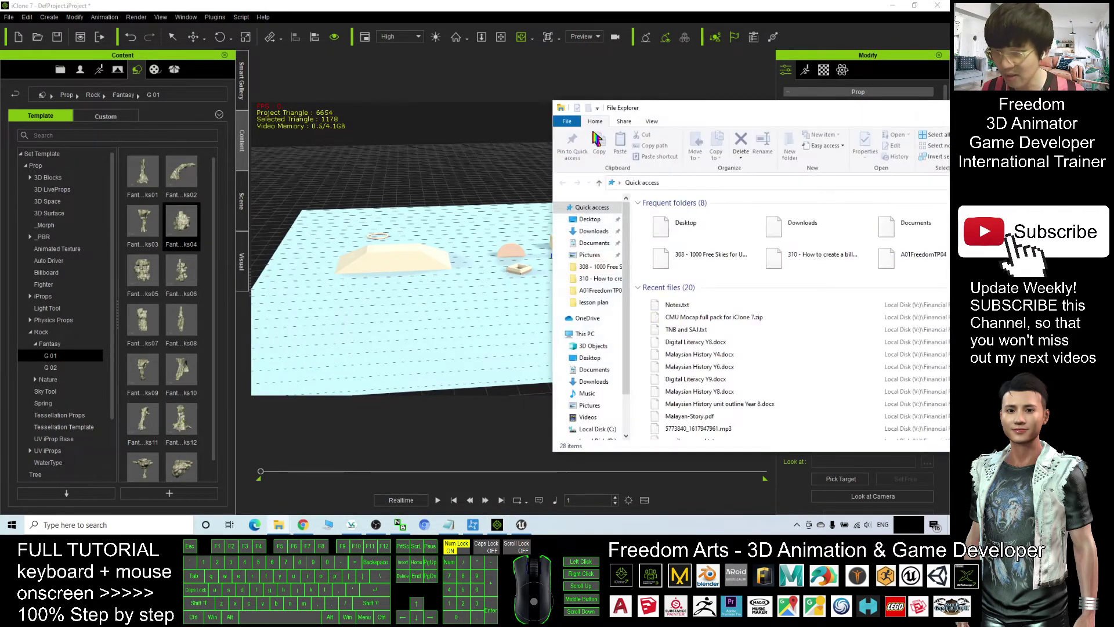
{"action": "left_click_drag", "start_coordinate": [738, 117], "coordinate": [356, 71]}
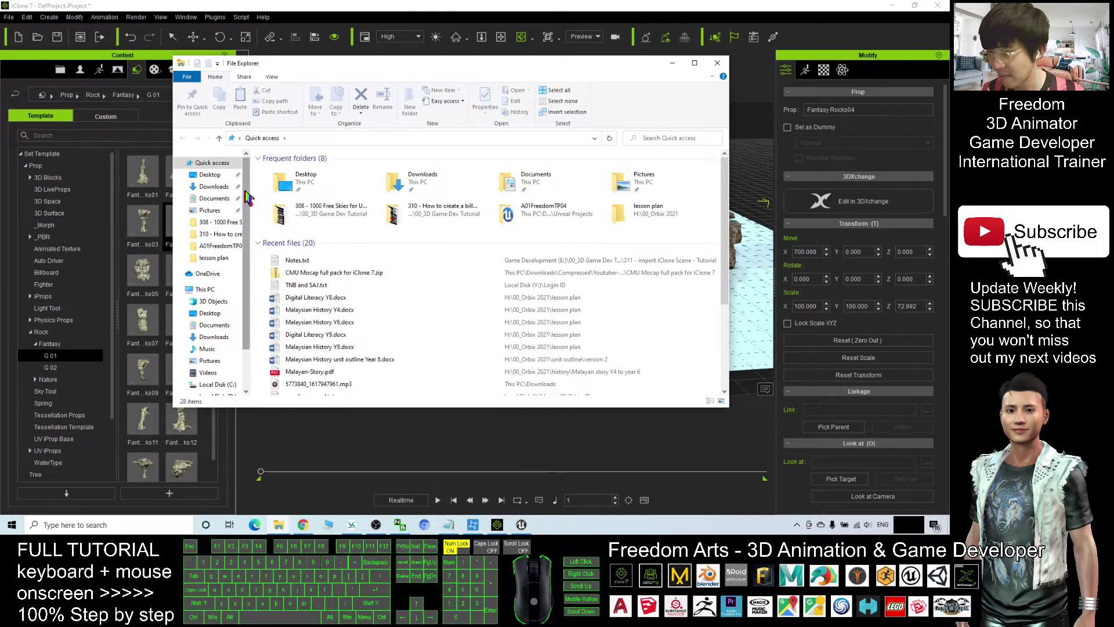
{"action": "left_click_drag", "start_coordinate": [247, 197], "coordinate": [247, 256]}
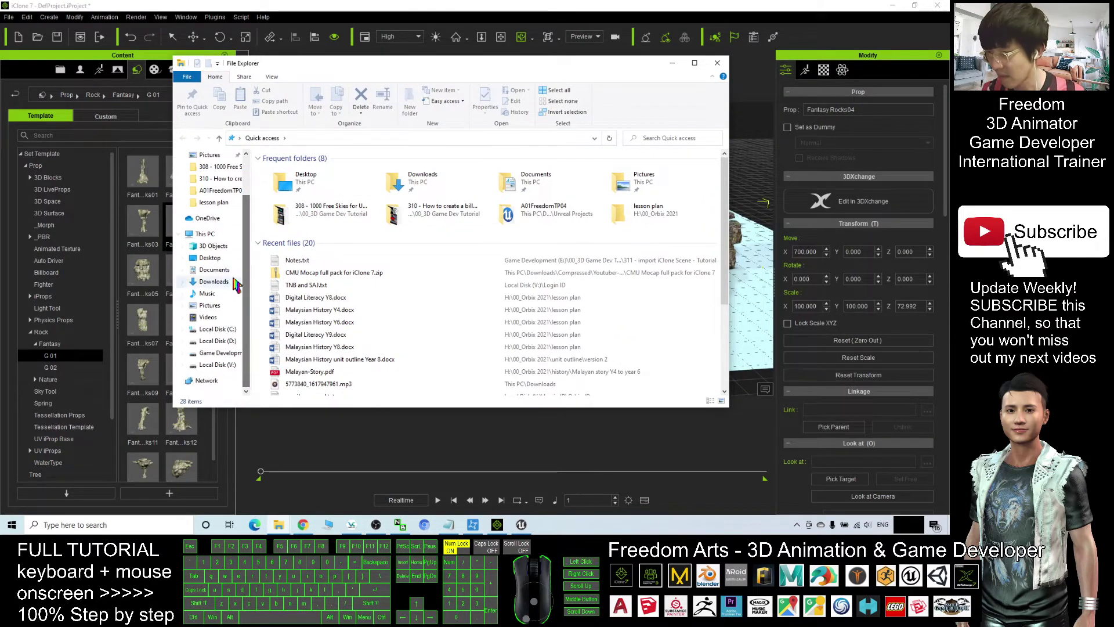
{"action": "left_click", "coordinate": [216, 329]}
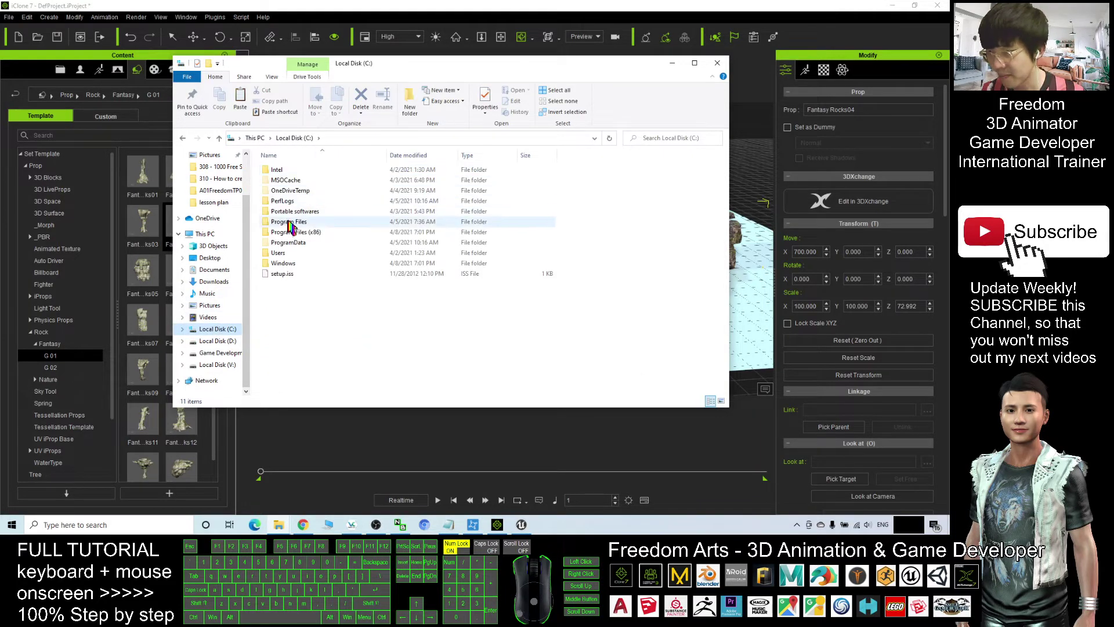
{"action": "double_click", "coordinate": [291, 224]}
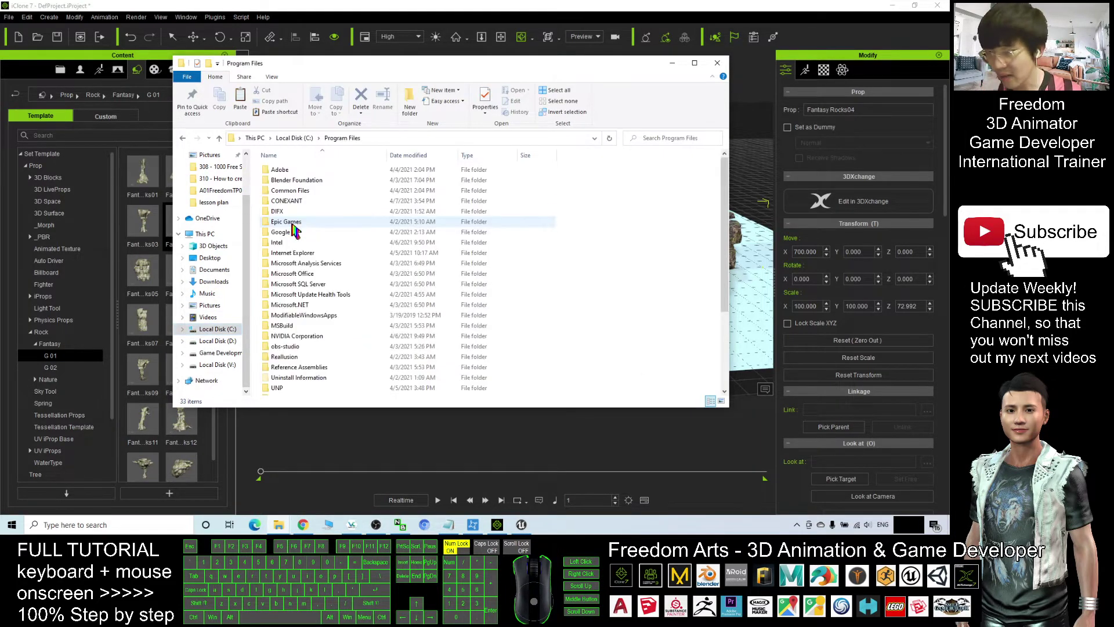
{"action": "left_click", "coordinate": [292, 360]}
{"action": "double_click", "coordinate": [292, 358]}
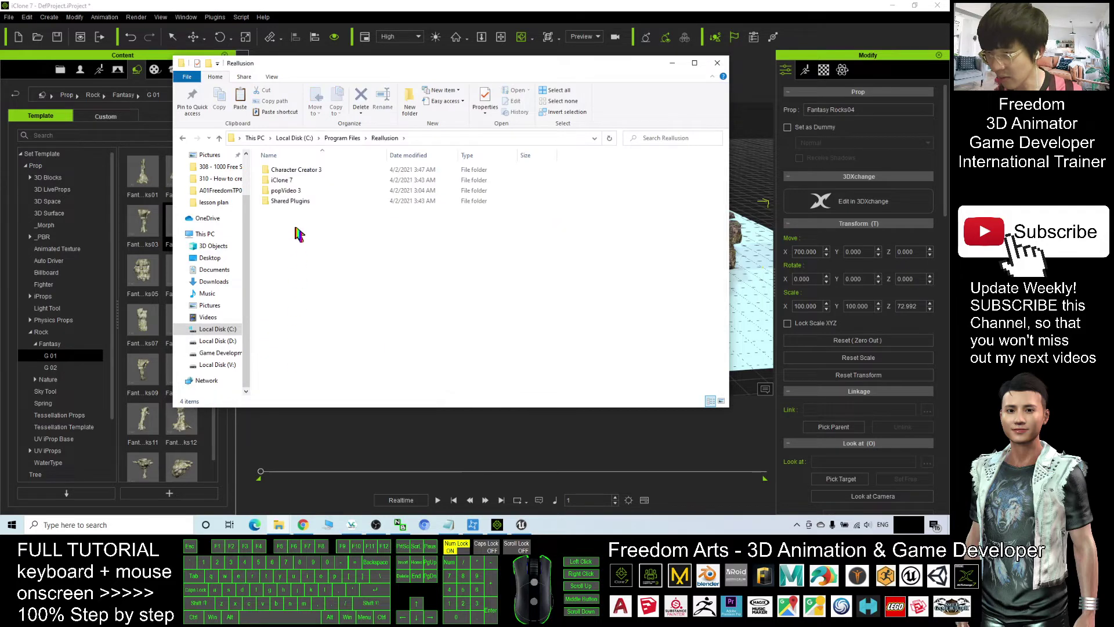
{"action": "double_click", "coordinate": [289, 208]}
{"action": "double_click", "coordinate": [307, 174]}
{"action": "left_click", "coordinate": [430, 139]}
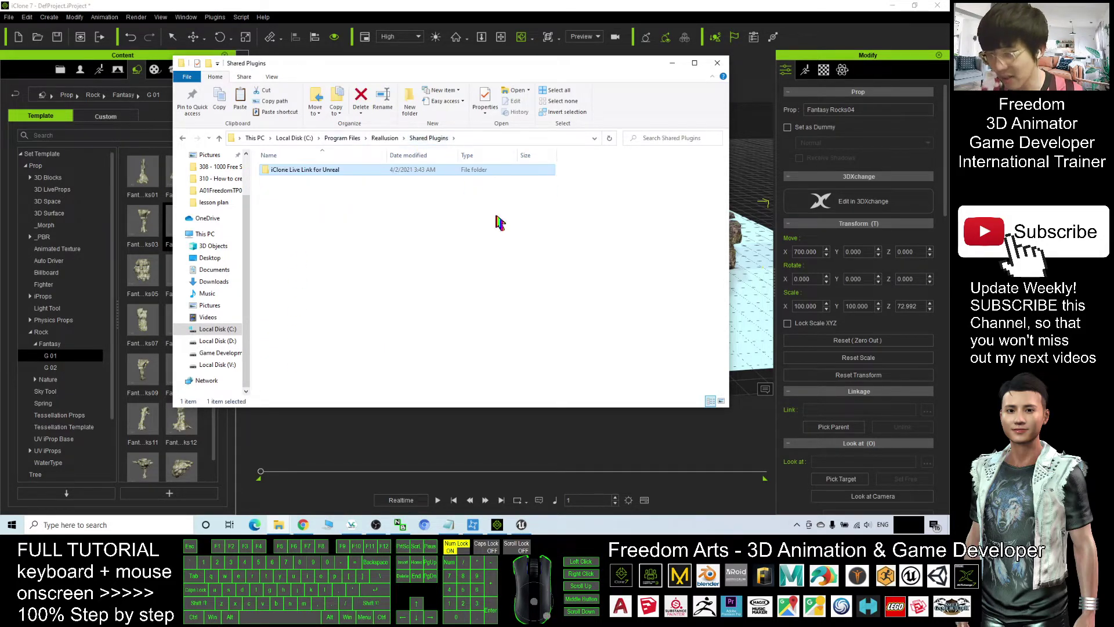
Search 'cc autosetup' in a new Chrome tab and open the Auto Setup for Unreal Engine 4 page
{"action": "left_click", "coordinate": [309, 528]}
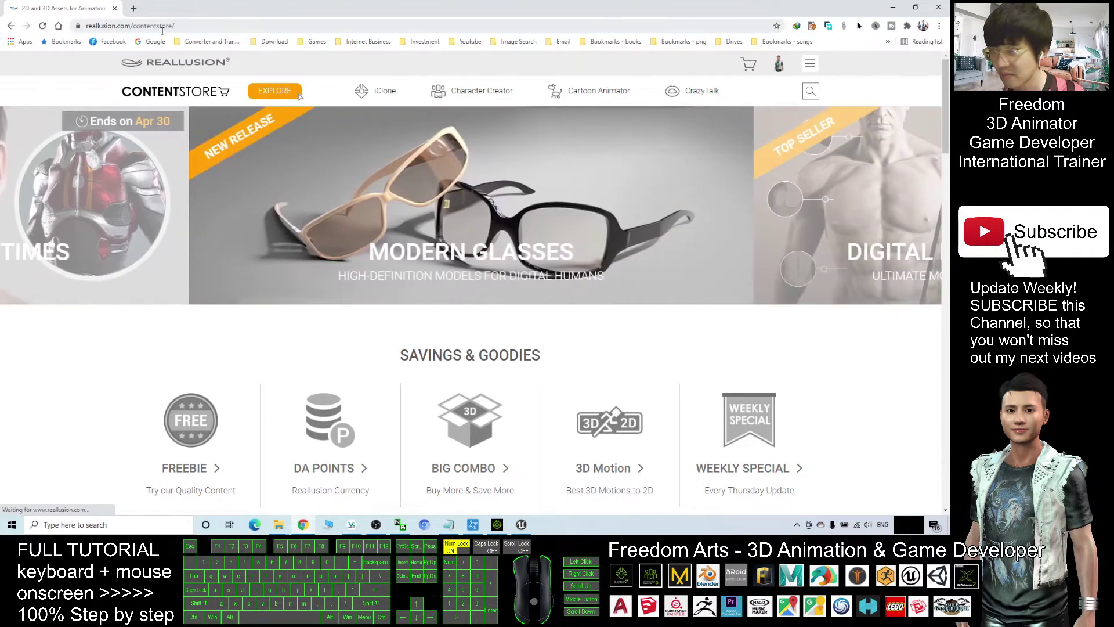
{"action": "left_click", "coordinate": [134, 8]}
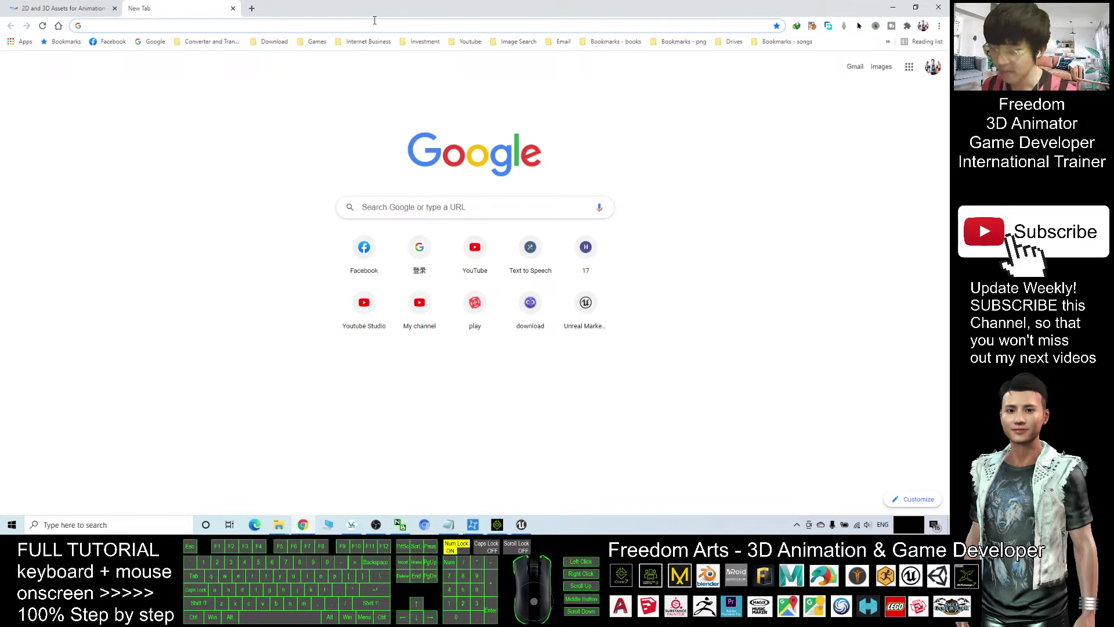
{"action": "type", "text": "cc autosetup"}
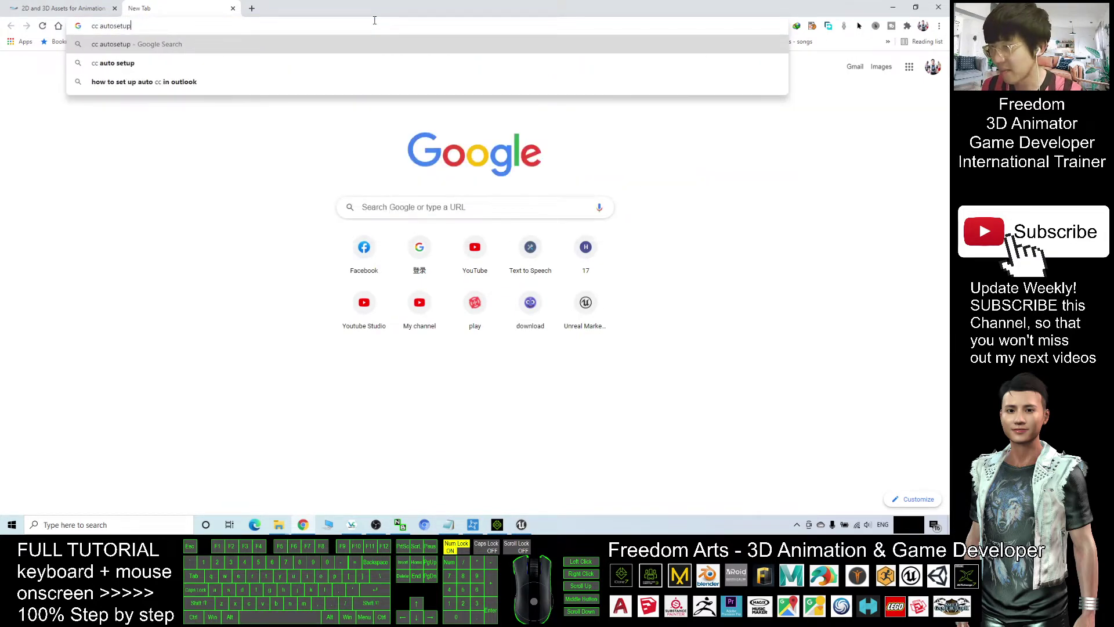
{"action": "key", "text": "Return"}
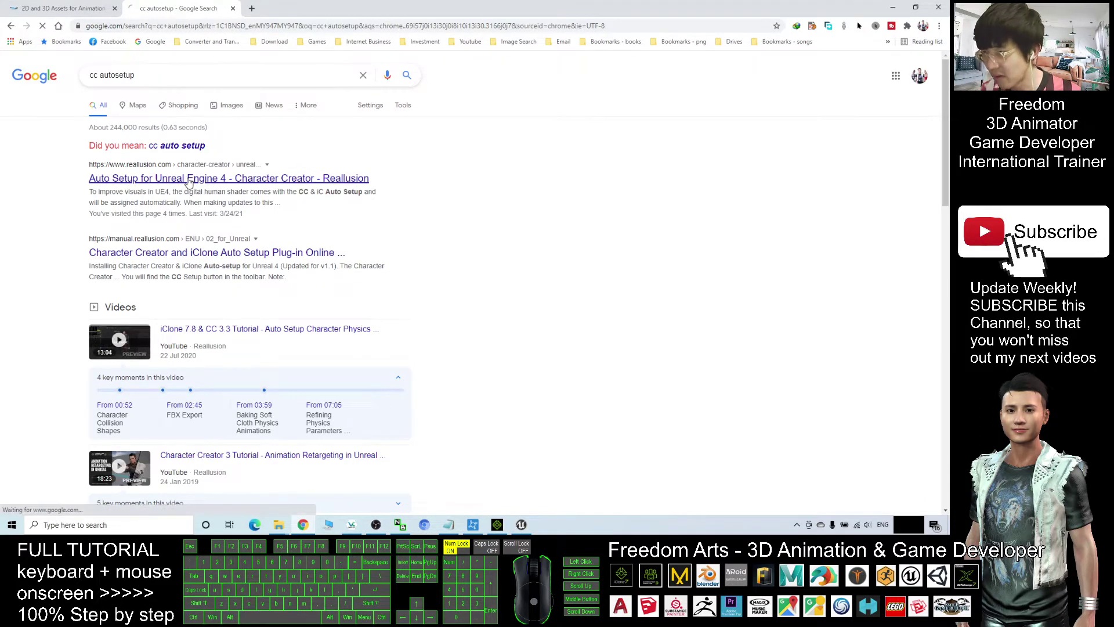
{"action": "left_click", "coordinate": [192, 182]}
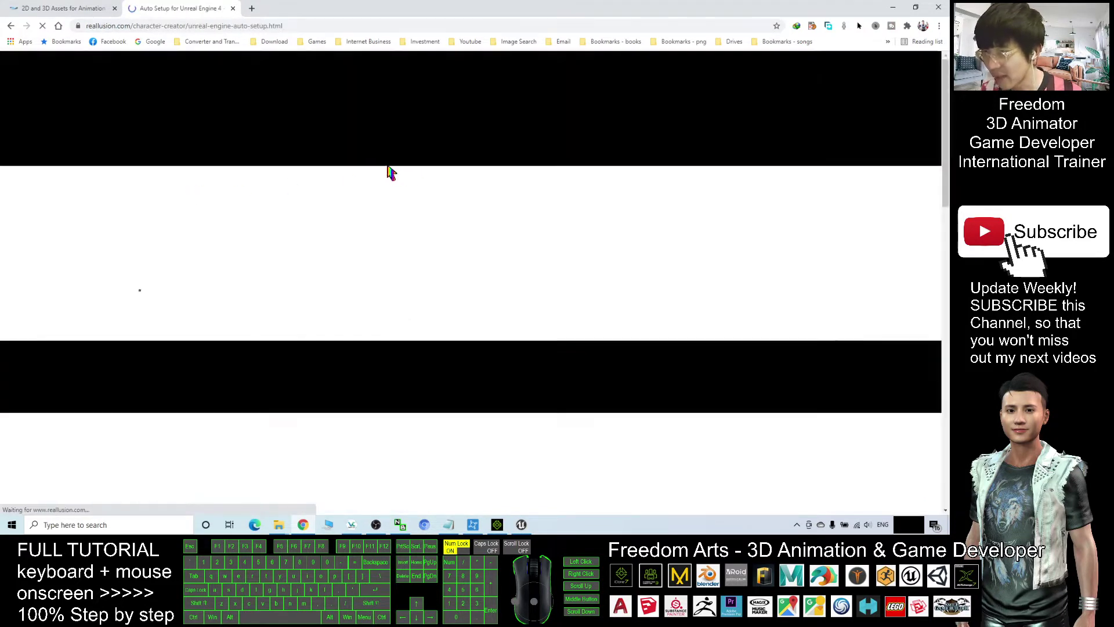
Expand Version 1.2 and download its Auto Setup installer
{"action": "scroll", "coordinate": [361, 169], "scroll_direction": "down", "scroll_amount": 8}
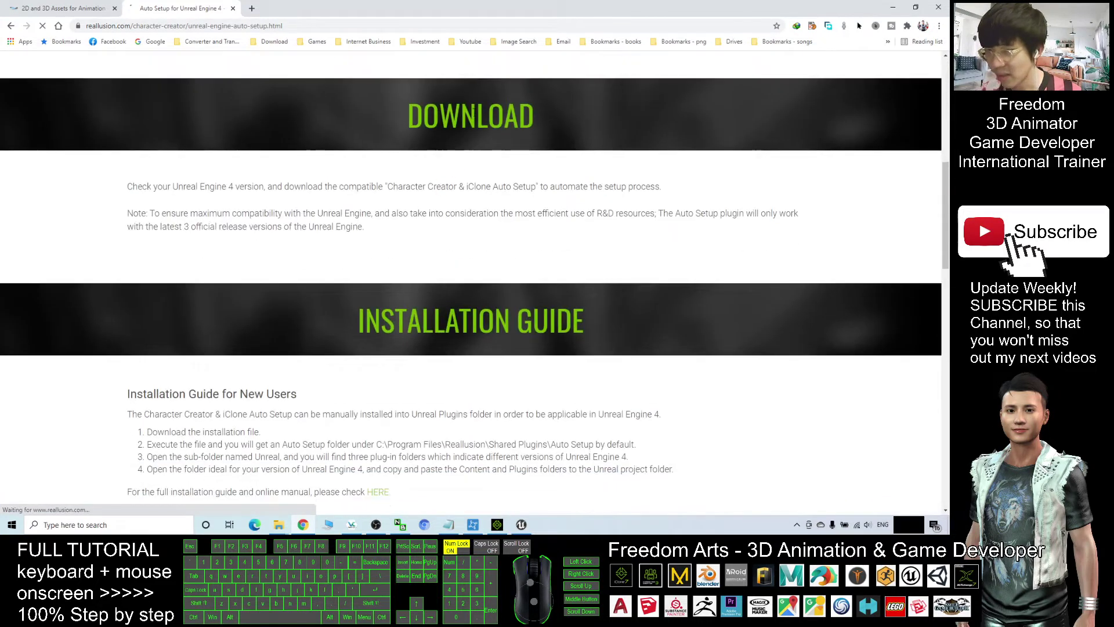
{"action": "scroll", "coordinate": [181, 346], "scroll_direction": "up", "scroll_amount": 2}
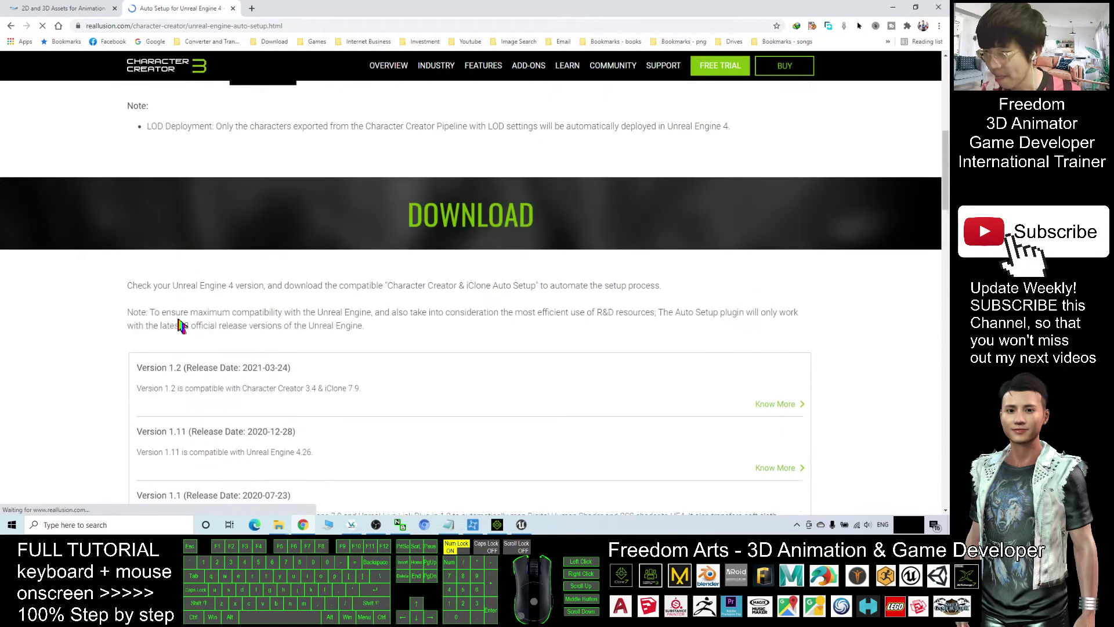
{"action": "left_click", "coordinate": [196, 383]}
{"action": "scroll", "coordinate": [278, 389], "scroll_direction": "down", "scroll_amount": 2}
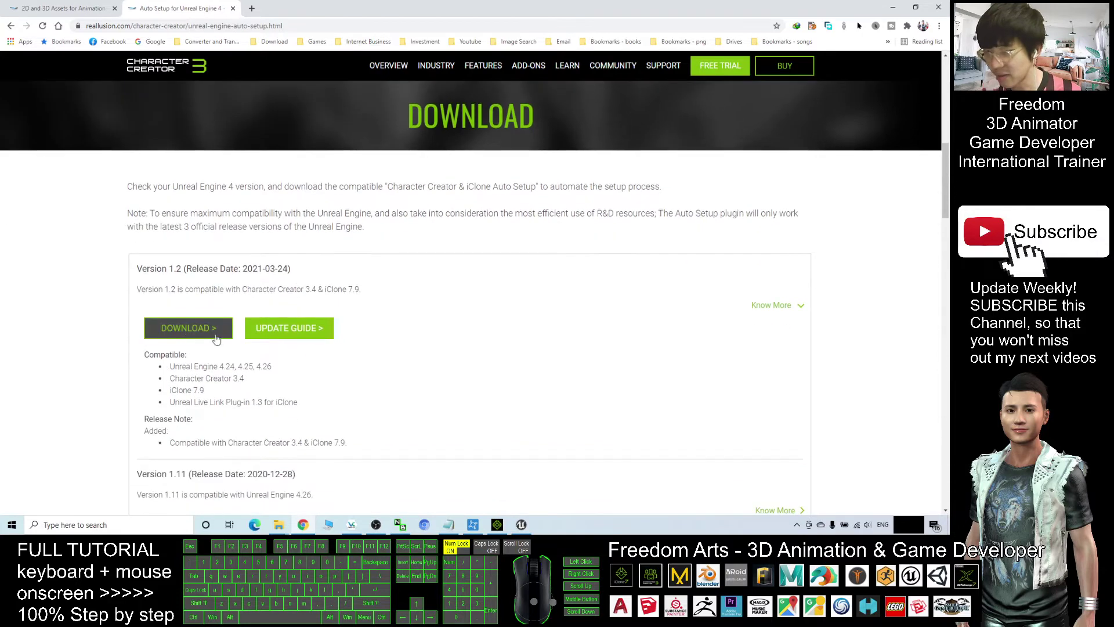
{"action": "left_click", "coordinate": [198, 330]}
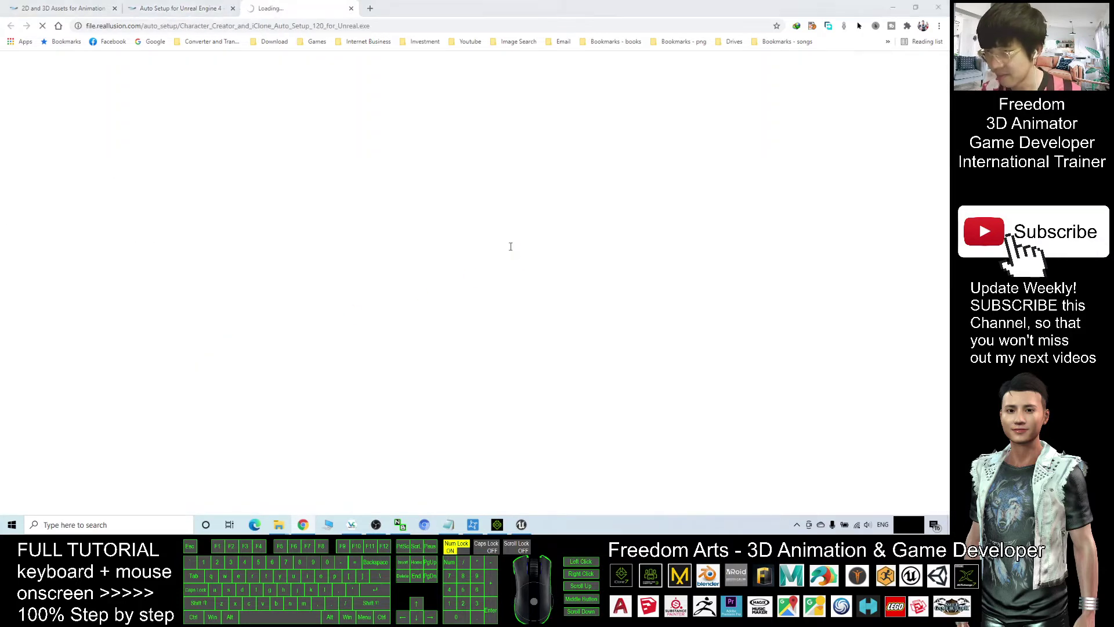
{"action": "left_click", "coordinate": [475, 307]}
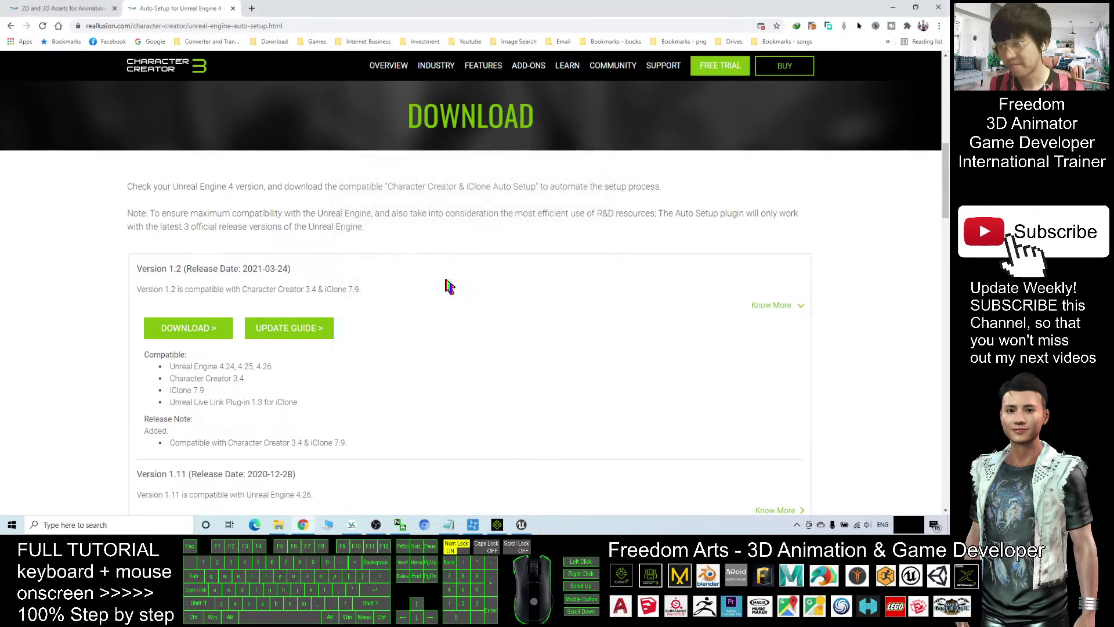
{"action": "left_click", "coordinate": [797, 526]}
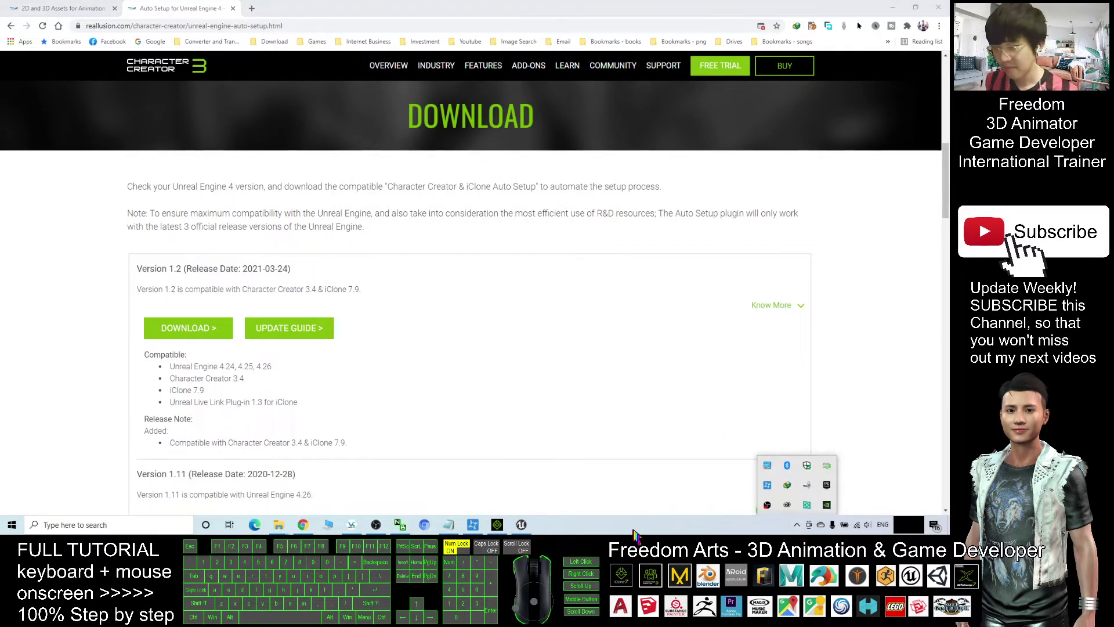
Launch Character_Creator_and_iClone_Auto_Setup_120_for_Unreal.exe from Downloads\Programs
{"action": "left_click", "coordinate": [279, 525]}
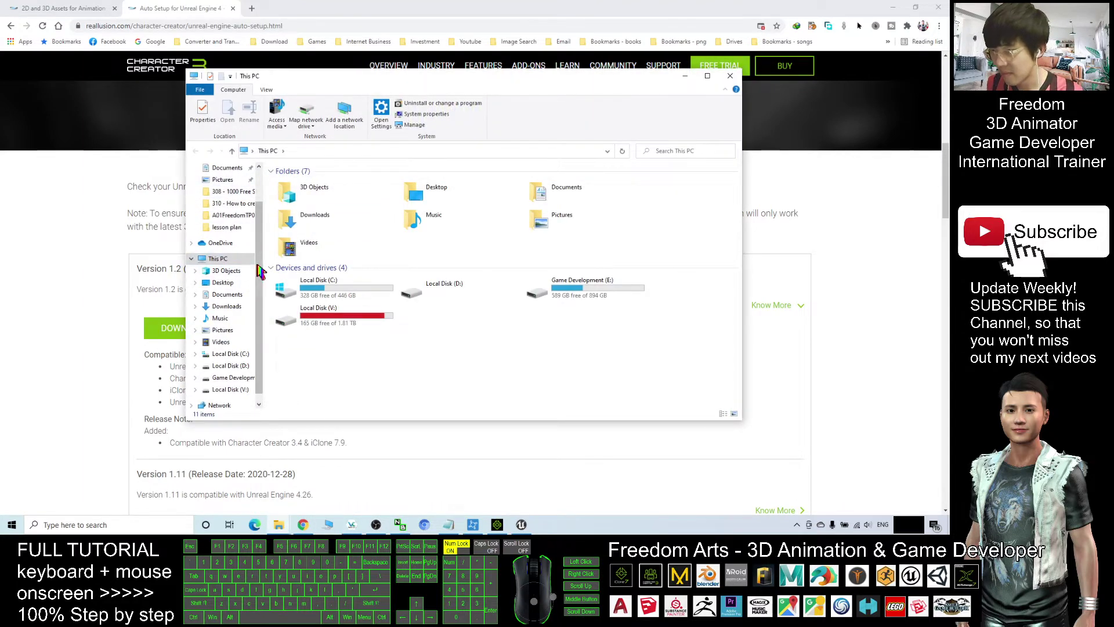
{"action": "left_click_drag", "start_coordinate": [263, 249], "coordinate": [263, 214]}
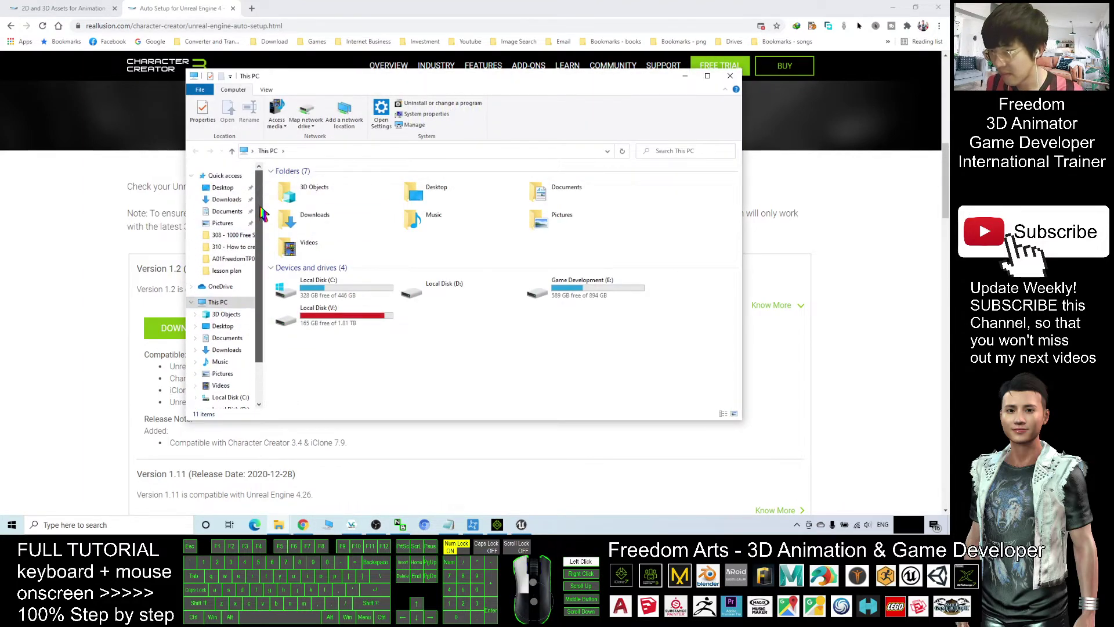
{"action": "left_click", "coordinate": [226, 200]}
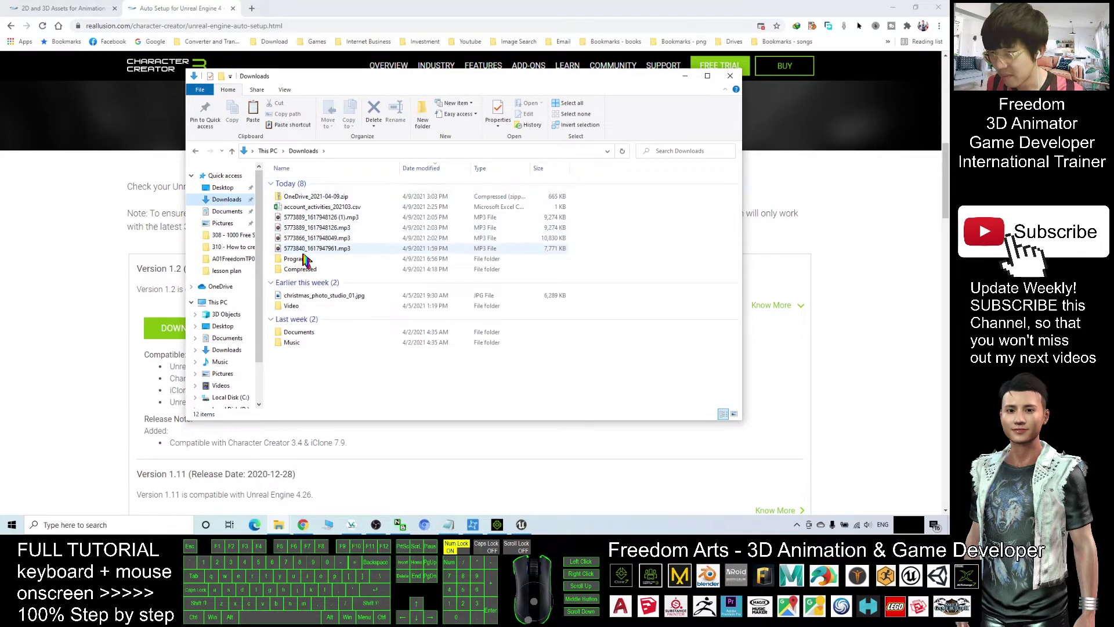
{"action": "double_click", "coordinate": [296, 259]}
{"action": "left_click", "coordinate": [314, 184]}
{"action": "double_click", "coordinate": [399, 168]}
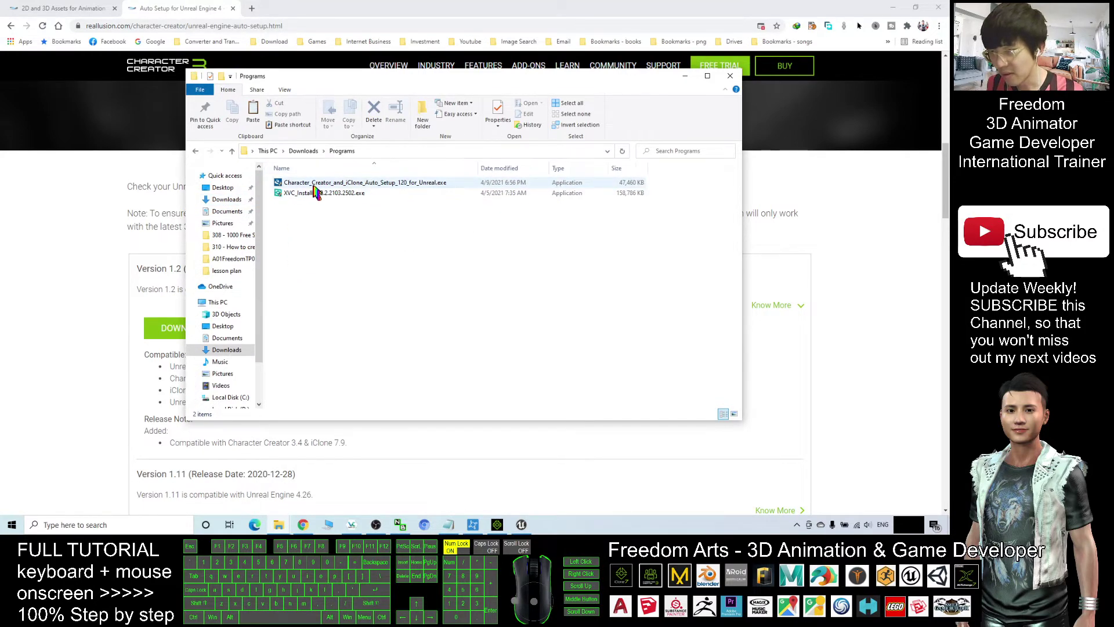
{"action": "double_click", "coordinate": [364, 184]}
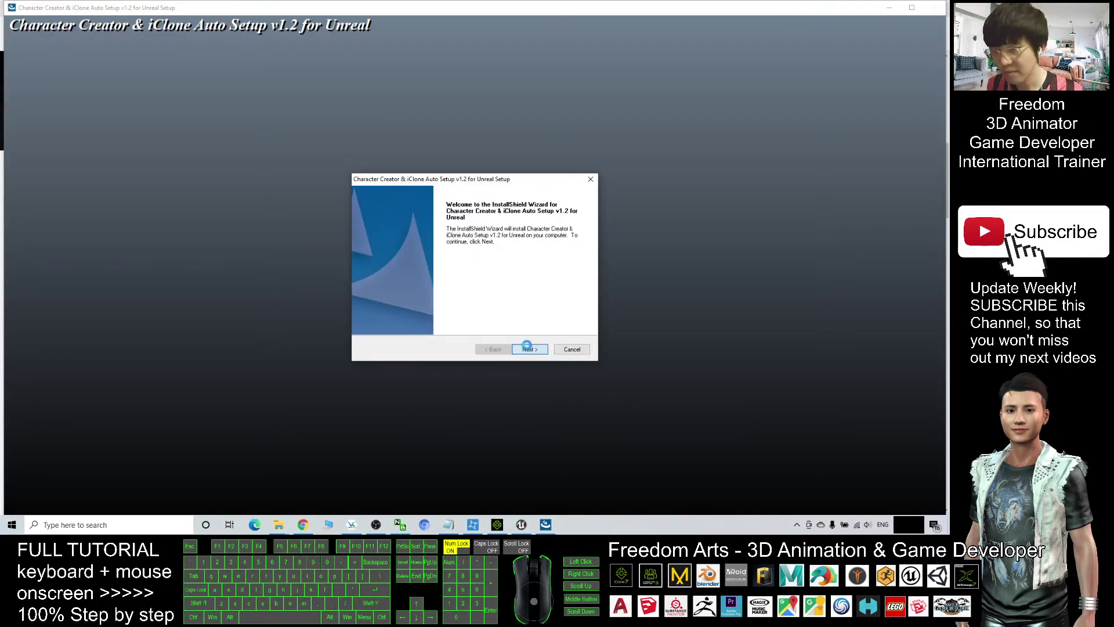
Accept the licence and install Auto Setup 1.2 to the default Shared Plugins destination
{"action": "left_click", "coordinate": [527, 347]}
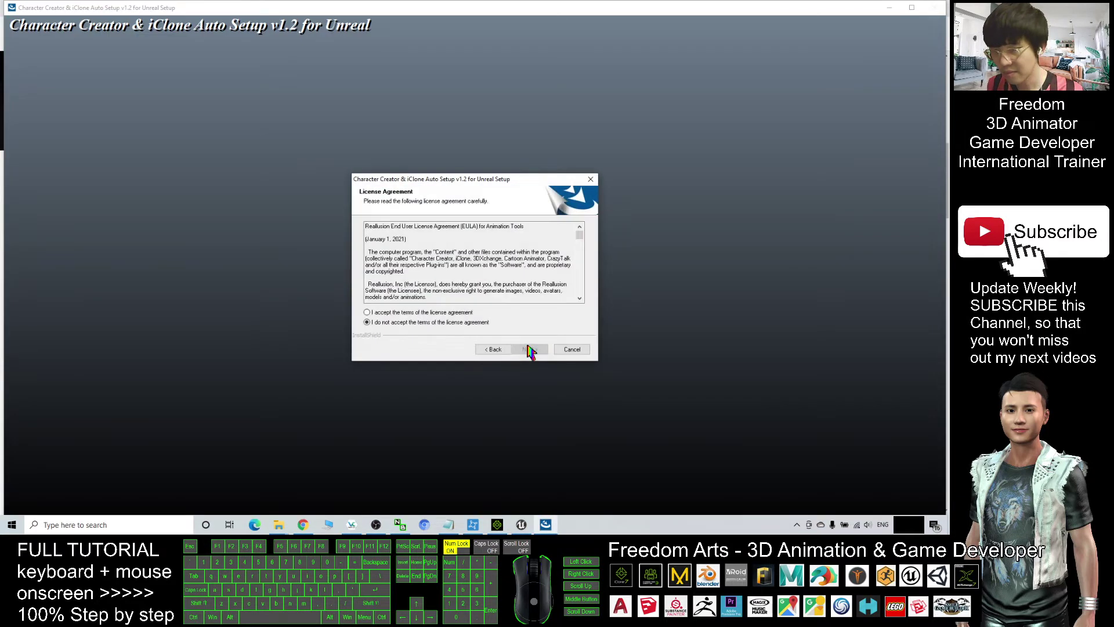
{"action": "left_click", "coordinate": [394, 313]}
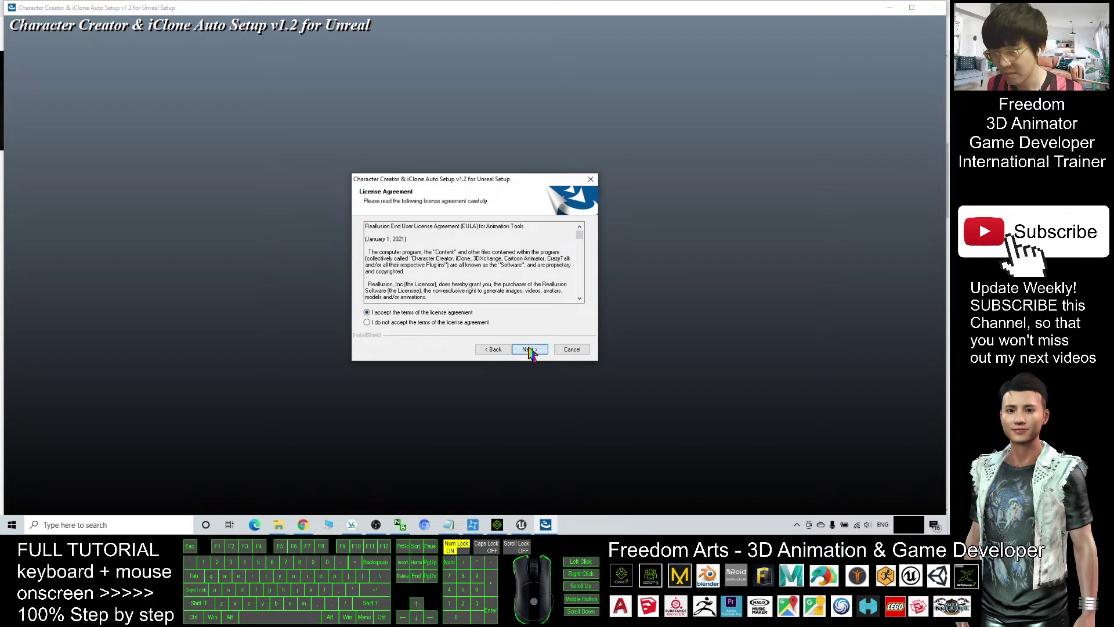
{"action": "left_click", "coordinate": [530, 351]}
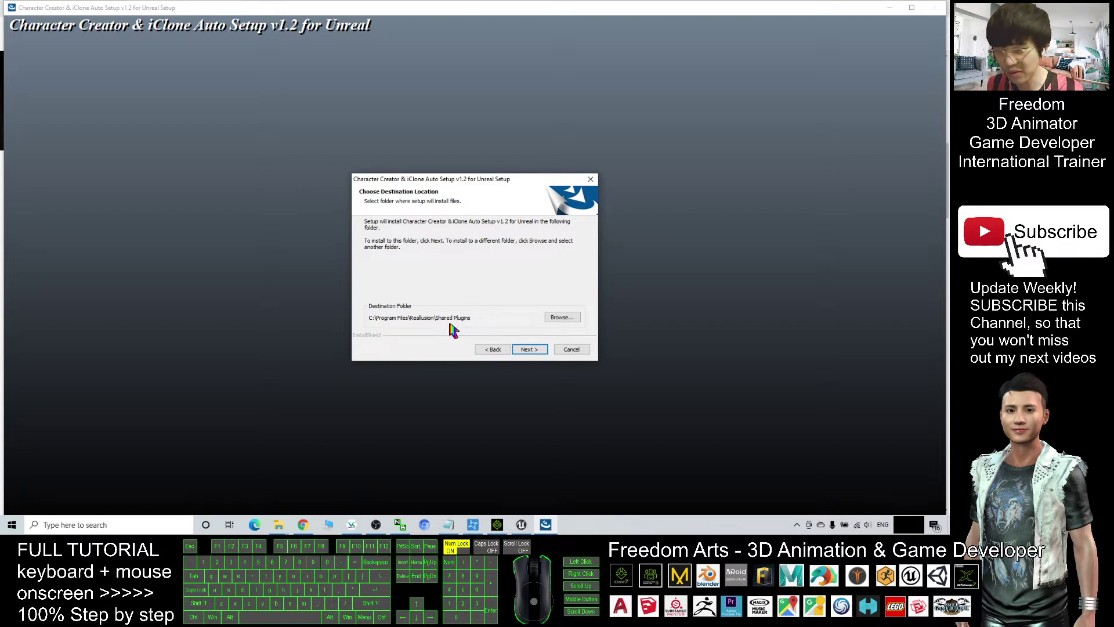
{"action": "left_click", "coordinate": [529, 349]}
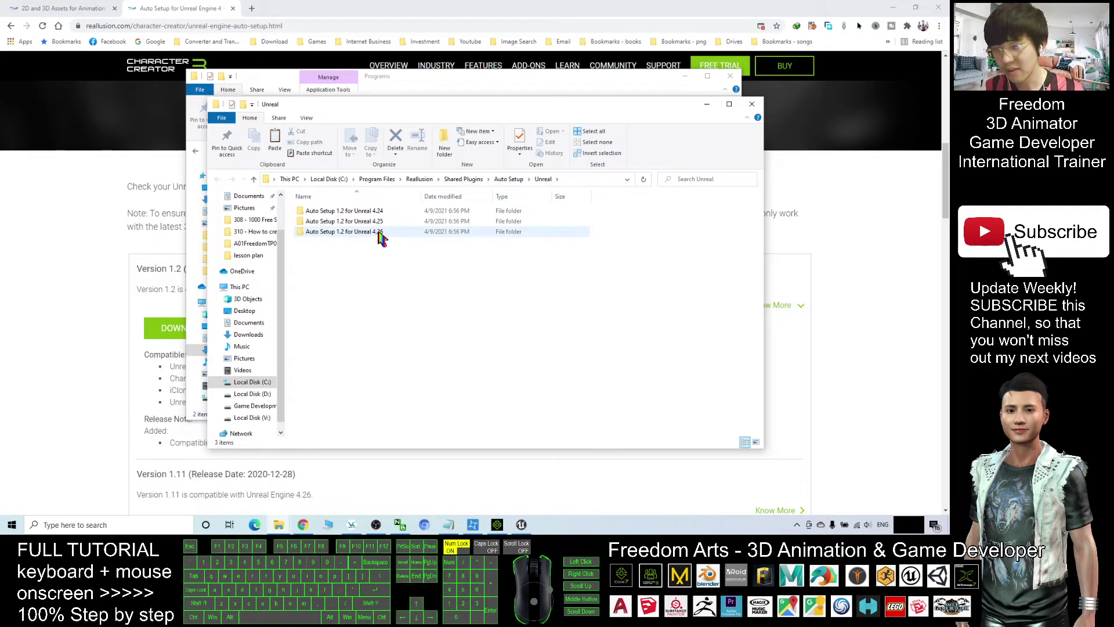
Copy the Content and Plugins folders and the readme from the Auto Setup 4.26 folder
{"action": "double_click", "coordinate": [335, 233]}
{"action": "left_click_drag", "start_coordinate": [508, 284], "coordinate": [299, 208]}
{"action": "right_click", "coordinate": [329, 223]}
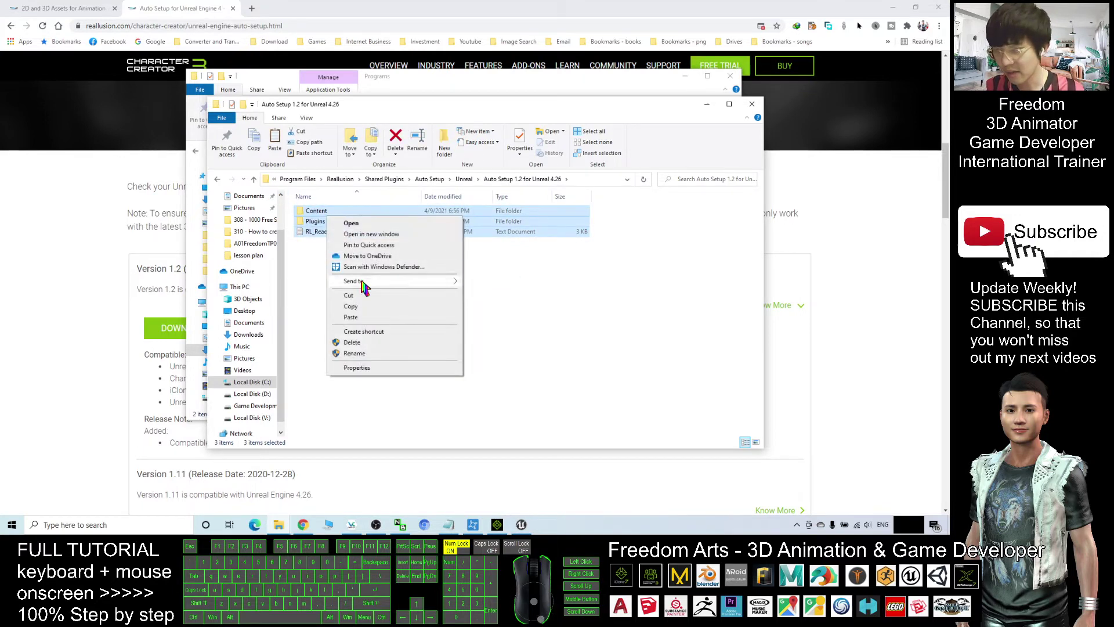
{"action": "left_click", "coordinate": [355, 307]}
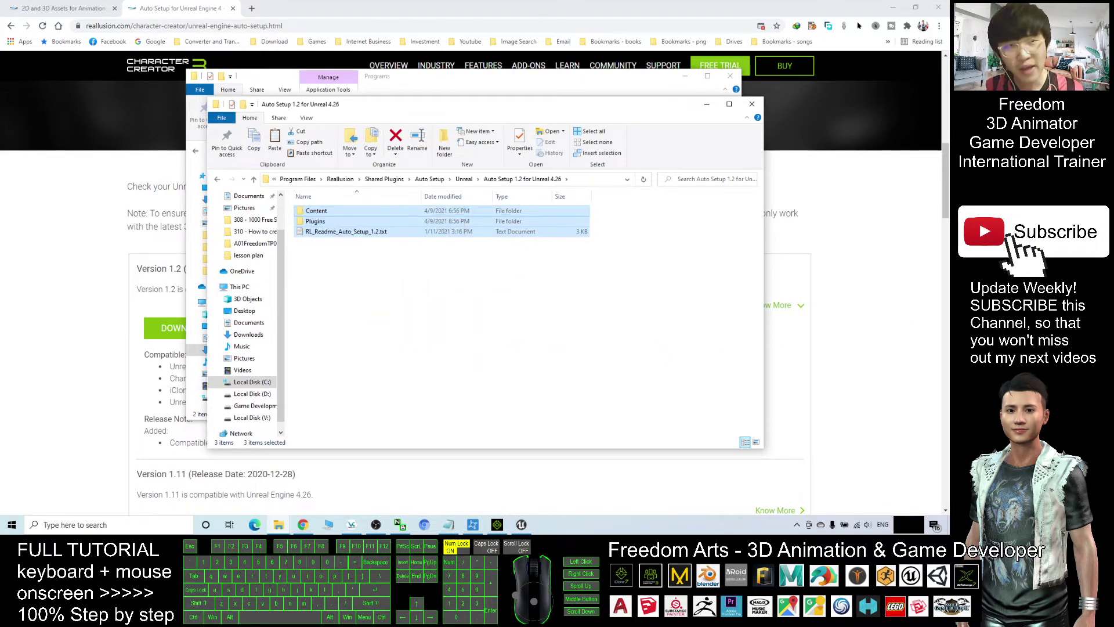
Paste the copied Auto Setup files into the TutorialiCloneScene project folder and return to Unreal Editor
{"action": "left_click_drag", "start_coordinate": [946, 116], "coordinate": [676, 119]}
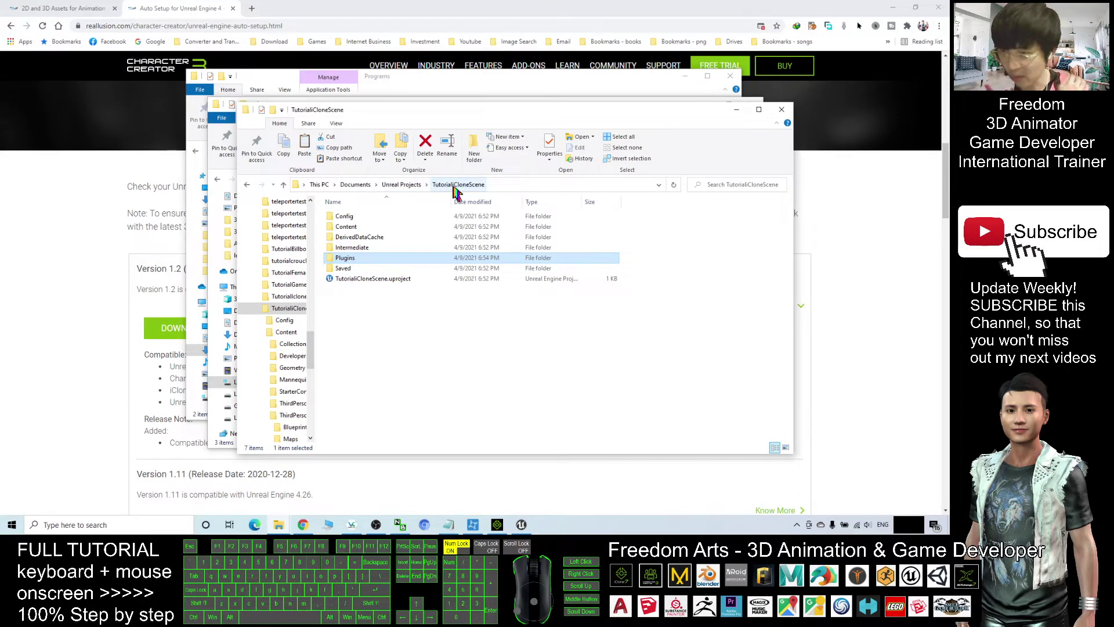
{"action": "right_click", "coordinate": [430, 323]}
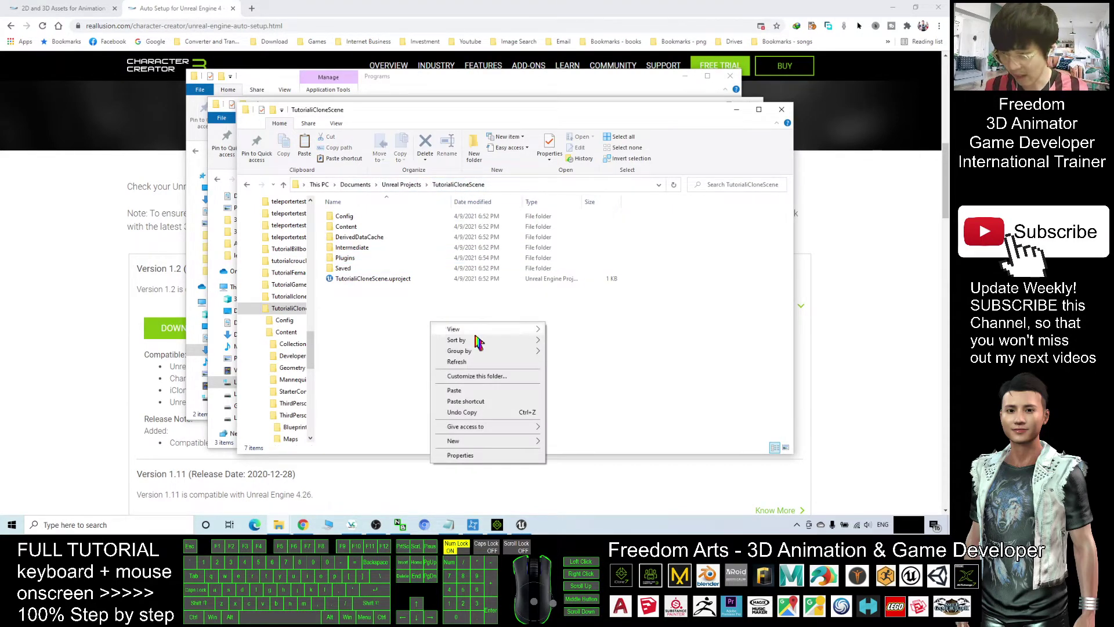
{"action": "left_click", "coordinate": [471, 392]}
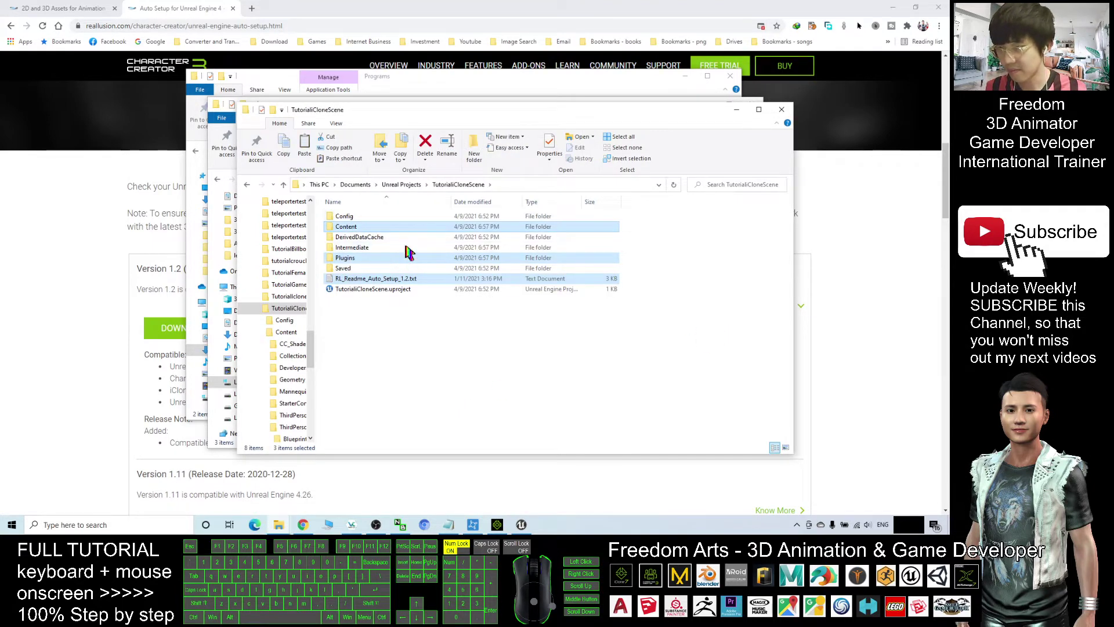
{"action": "left_click", "coordinate": [428, 348]}
{"action": "left_click", "coordinate": [521, 525]}
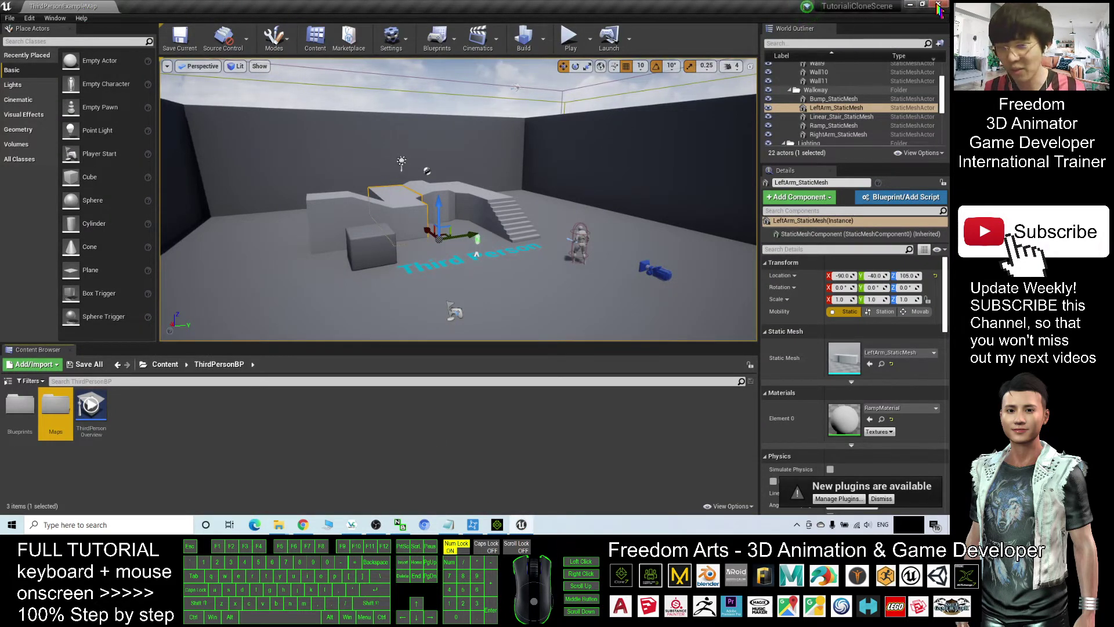
Relaunch TutorialiCloneScene.uproject so Unreal loads the Live Link and CC Setup plugins
{"action": "left_click", "coordinate": [907, 5]}
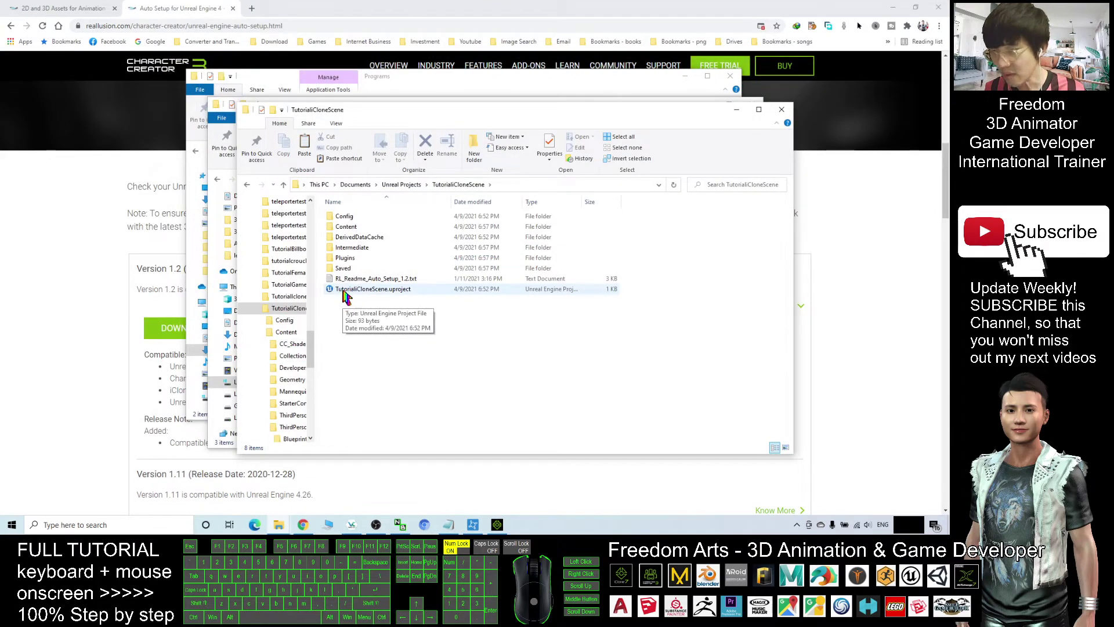
{"action": "double_click", "coordinate": [375, 290]}
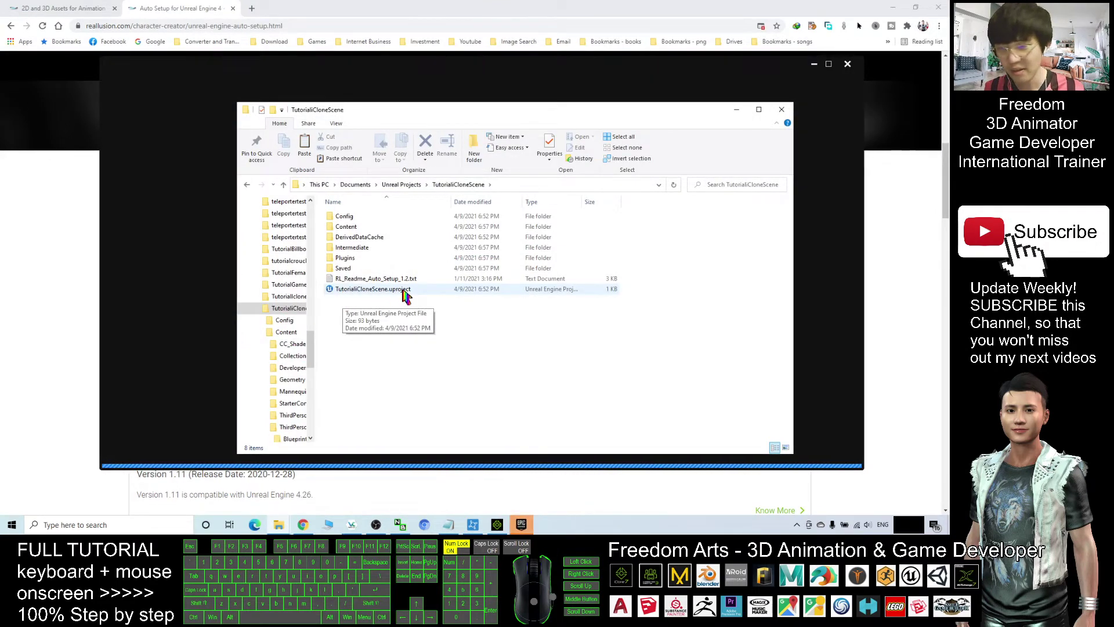
{"action": "double_click", "coordinate": [400, 290]}
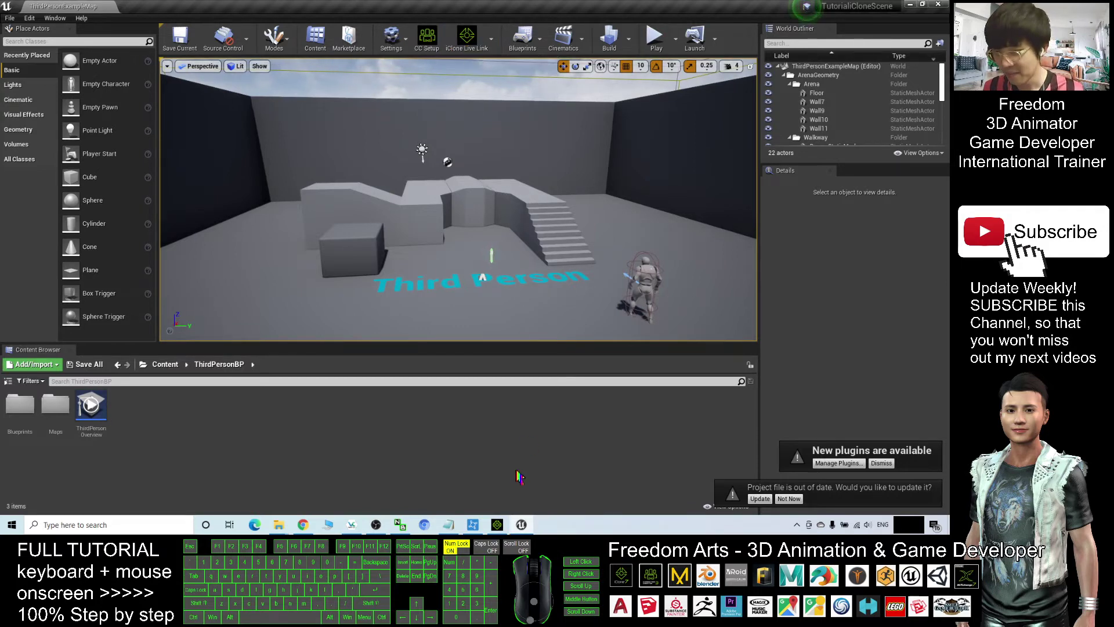
{"action": "left_click", "coordinate": [496, 524]}
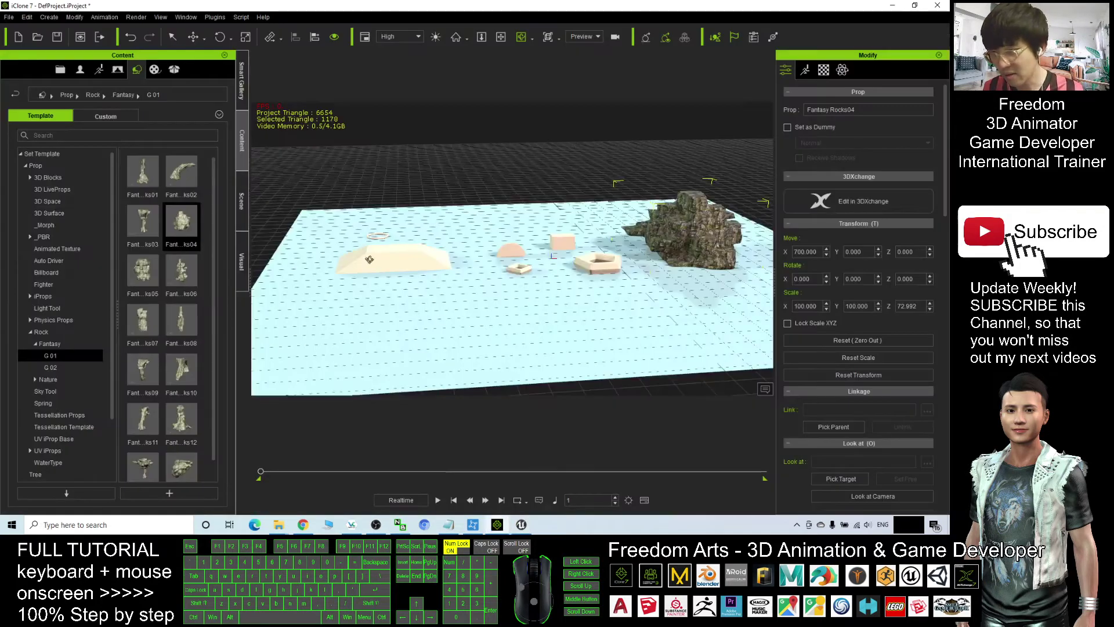
Open the Scene list and inspect each prop from Plane down to Fantasy Rocks04
{"action": "left_click", "coordinate": [241, 204]}
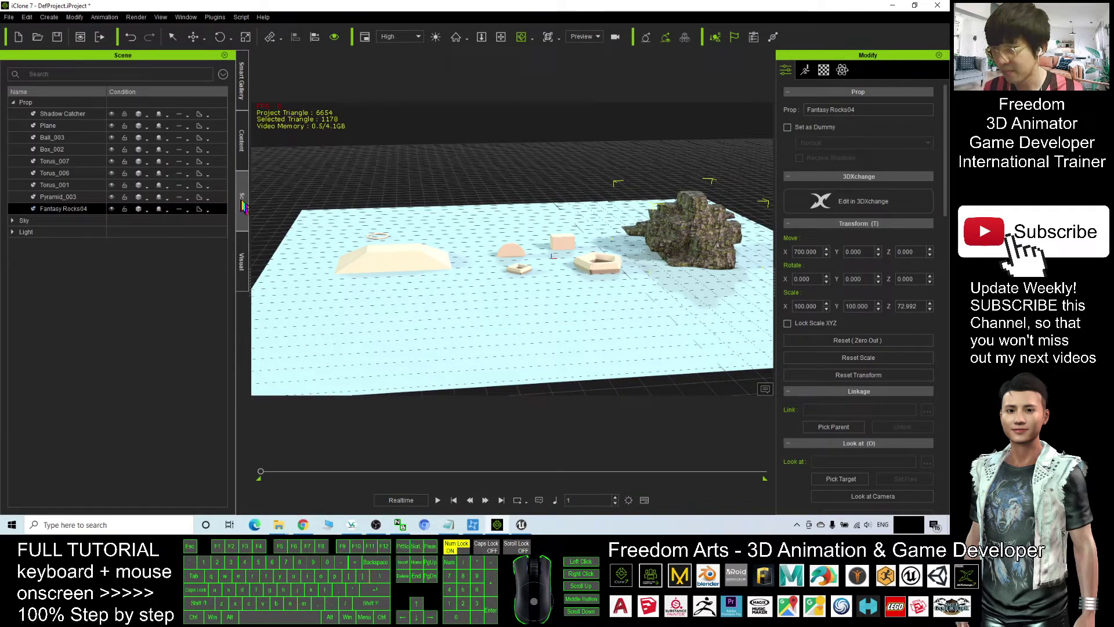
{"action": "left_click_drag", "start_coordinate": [106, 91], "coordinate": [150, 92]}
{"action": "left_click", "coordinate": [61, 125]}
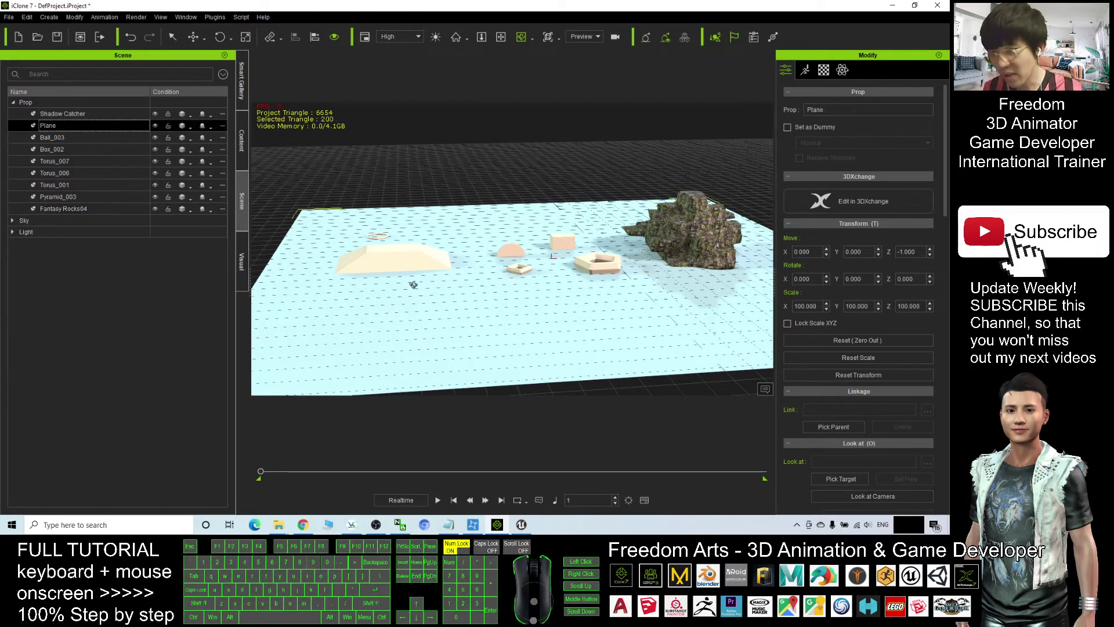
{"action": "left_click", "coordinate": [58, 151]}
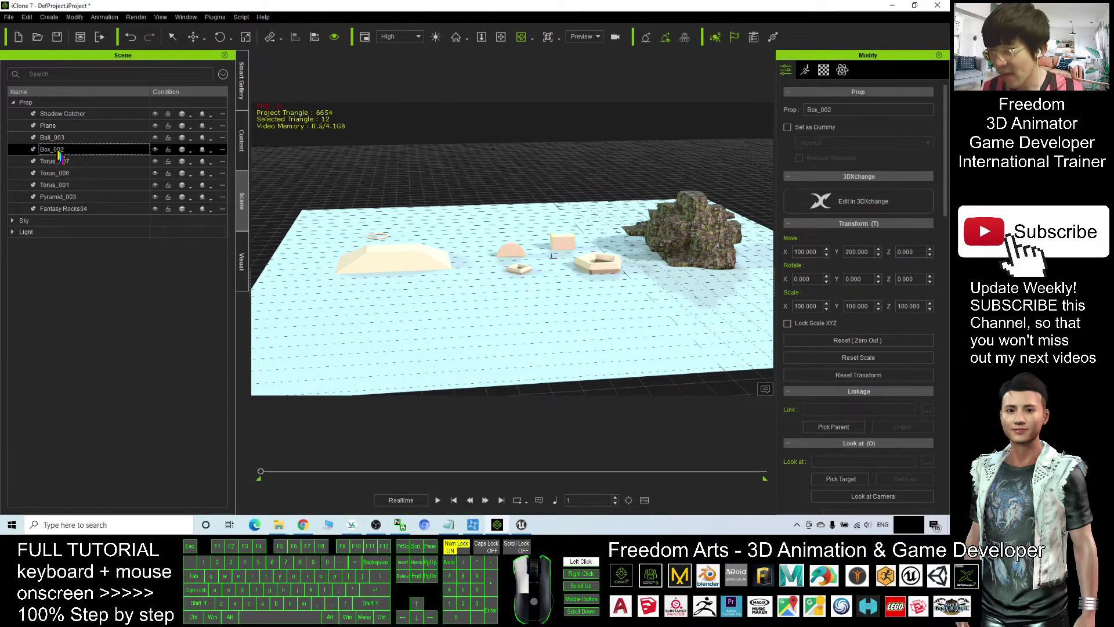
{"action": "left_click", "coordinate": [58, 162]}
{"action": "left_click", "coordinate": [57, 173]}
{"action": "left_click", "coordinate": [57, 185]}
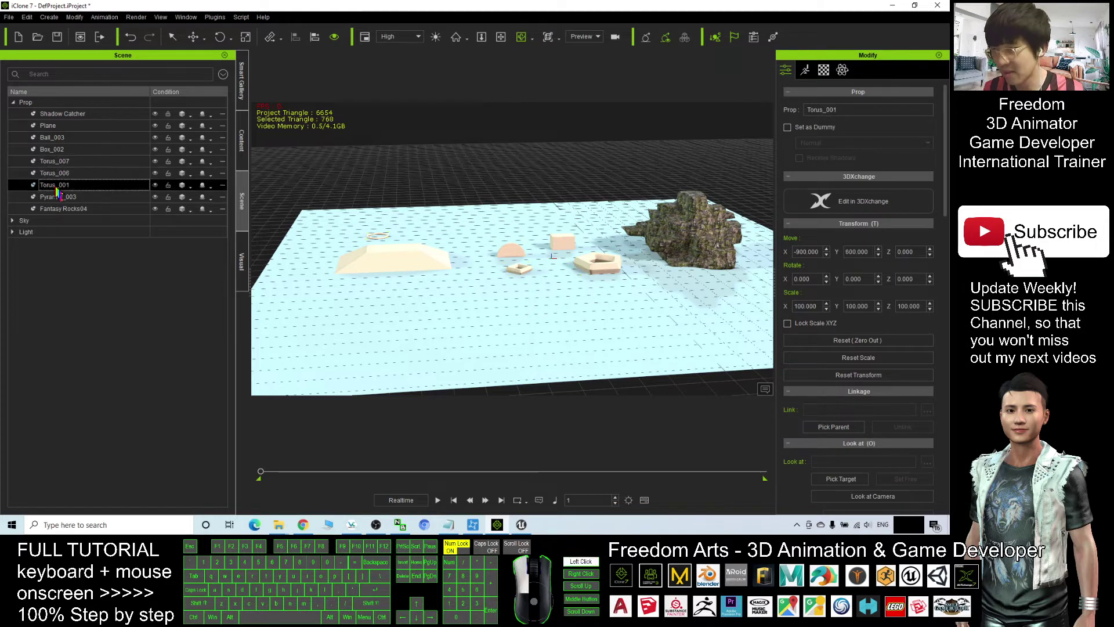
{"action": "left_click", "coordinate": [57, 197]}
{"action": "left_click", "coordinate": [61, 208]}
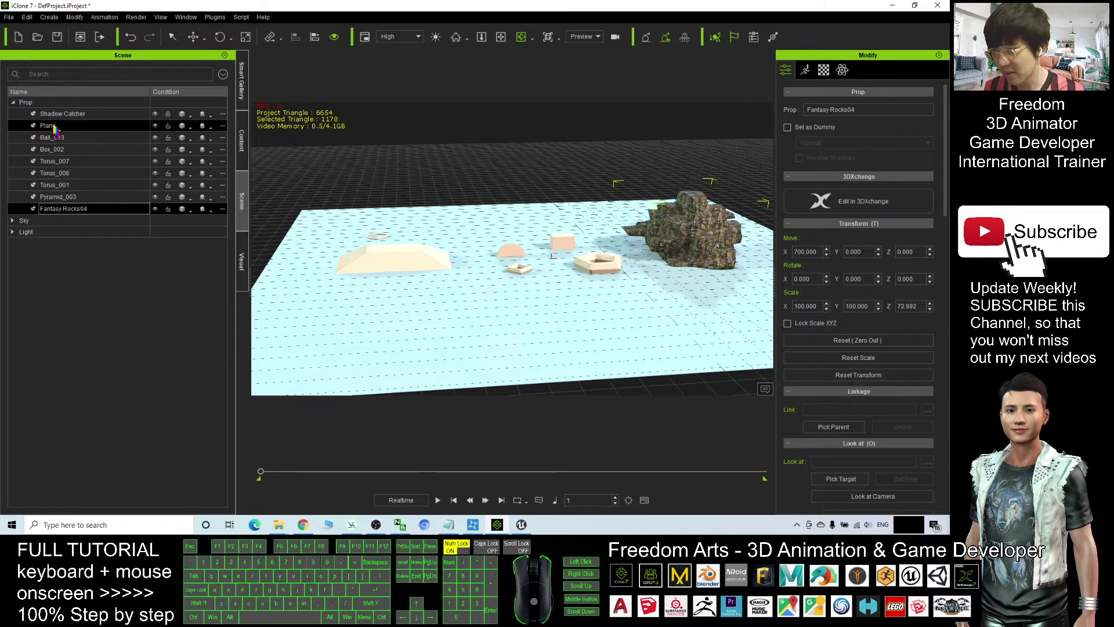
Attach Ball_003, Box_002, Torus_007, Torus_006, Torus_001, Pyramid_003 and Fantasy Rocks04 to Plane
{"action": "left_click", "coordinate": [67, 138]}
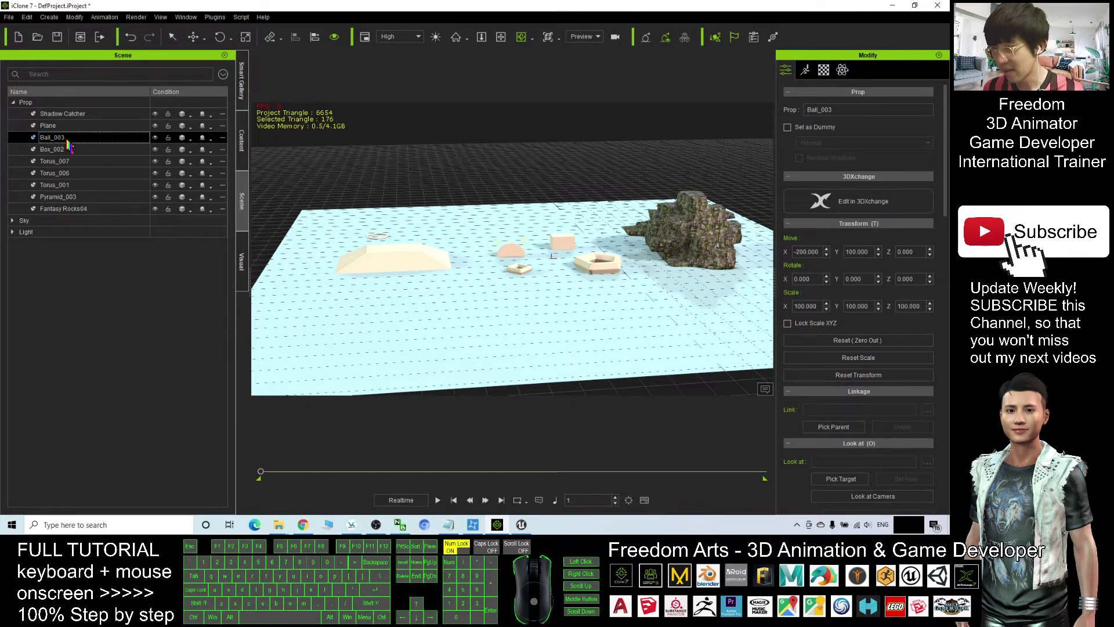
{"action": "left_click", "coordinate": [67, 150], "text": "ctrl"}
{"action": "left_click", "coordinate": [66, 162], "text": "ctrl"}
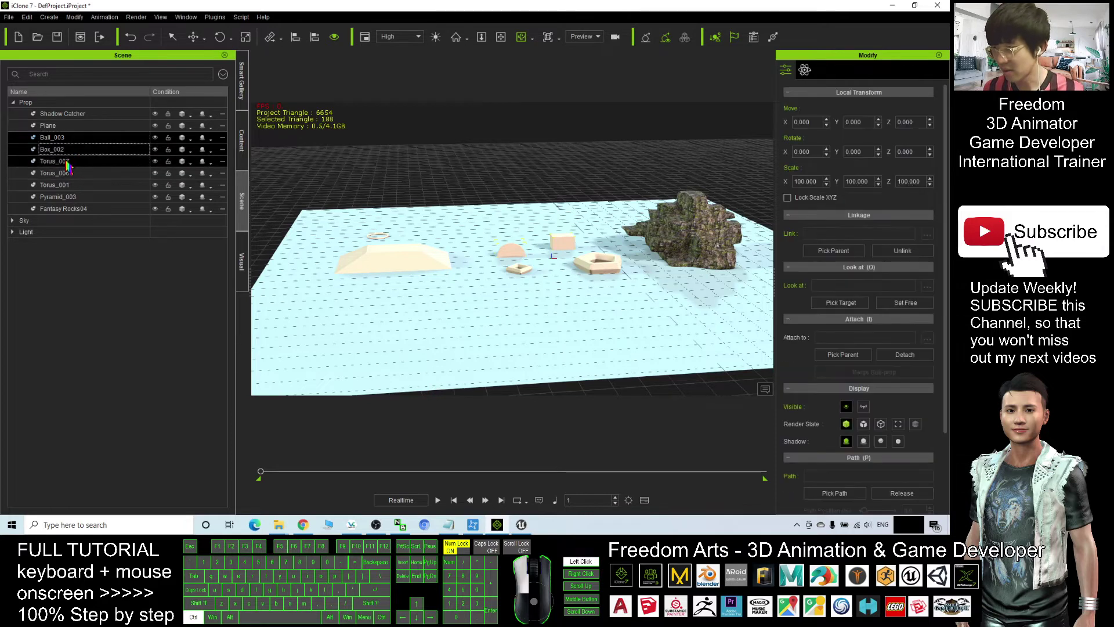
{"action": "left_click", "coordinate": [66, 173], "text": "ctrl"}
{"action": "left_click", "coordinate": [67, 185], "text": "ctrl"}
{"action": "left_click", "coordinate": [67, 197], "text": "ctrl"}
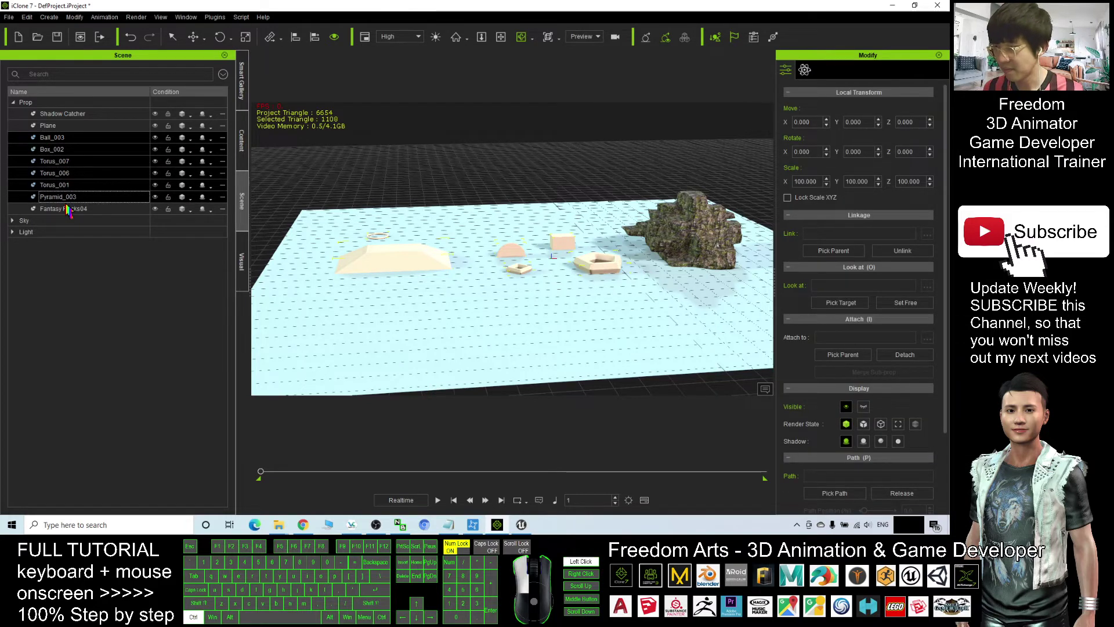
{"action": "left_click", "coordinate": [67, 208], "text": "ctrl"}
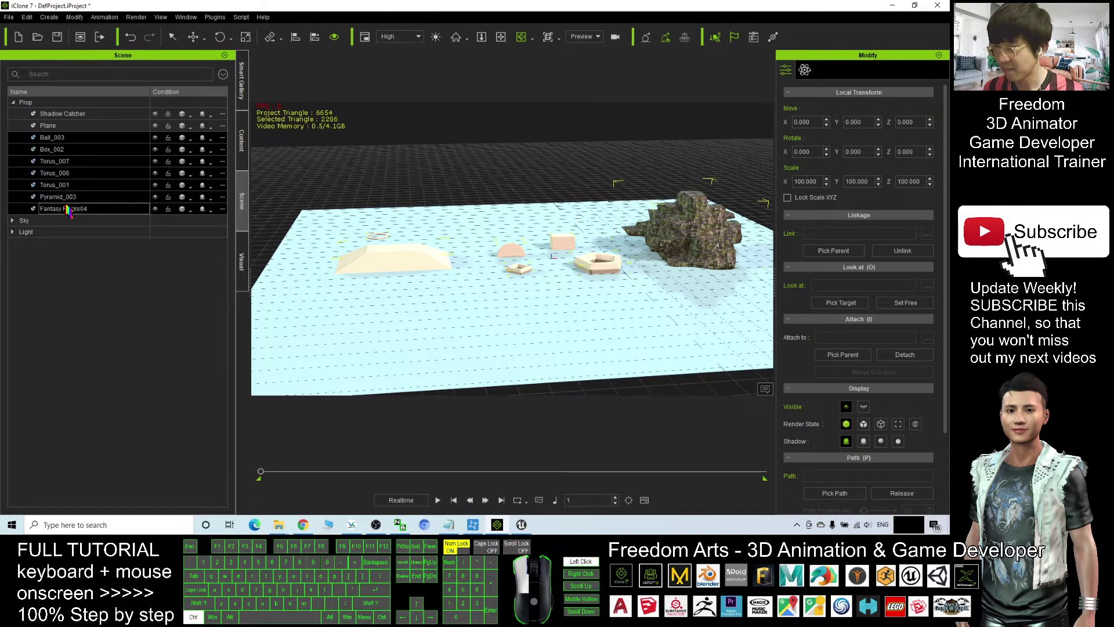
{"action": "left_click", "coordinate": [844, 356]}
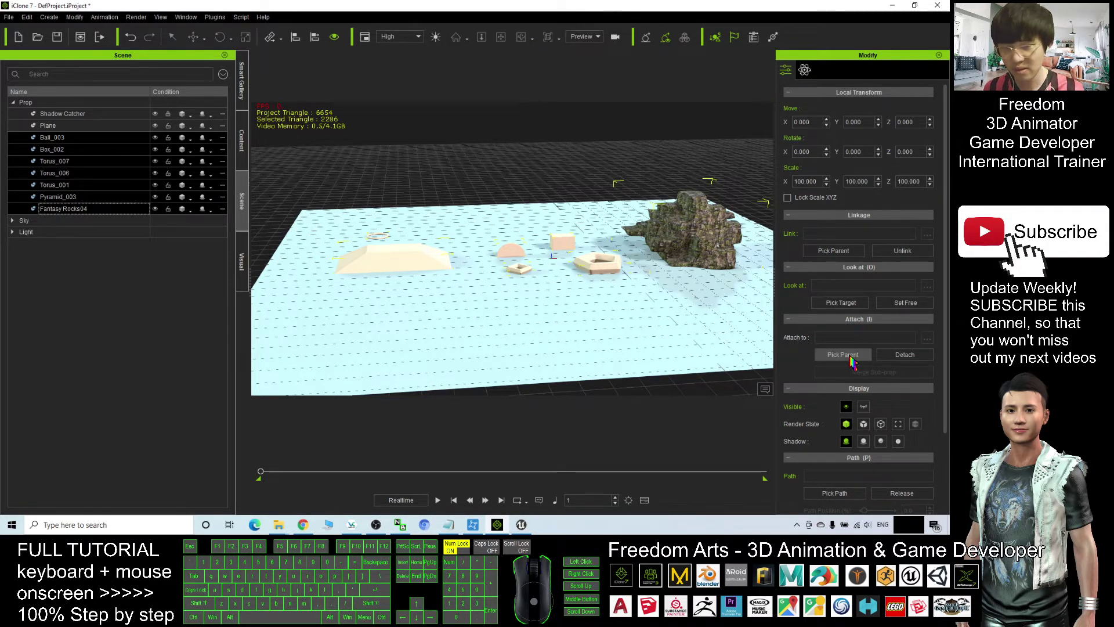
{"action": "left_click", "coordinate": [48, 127]}
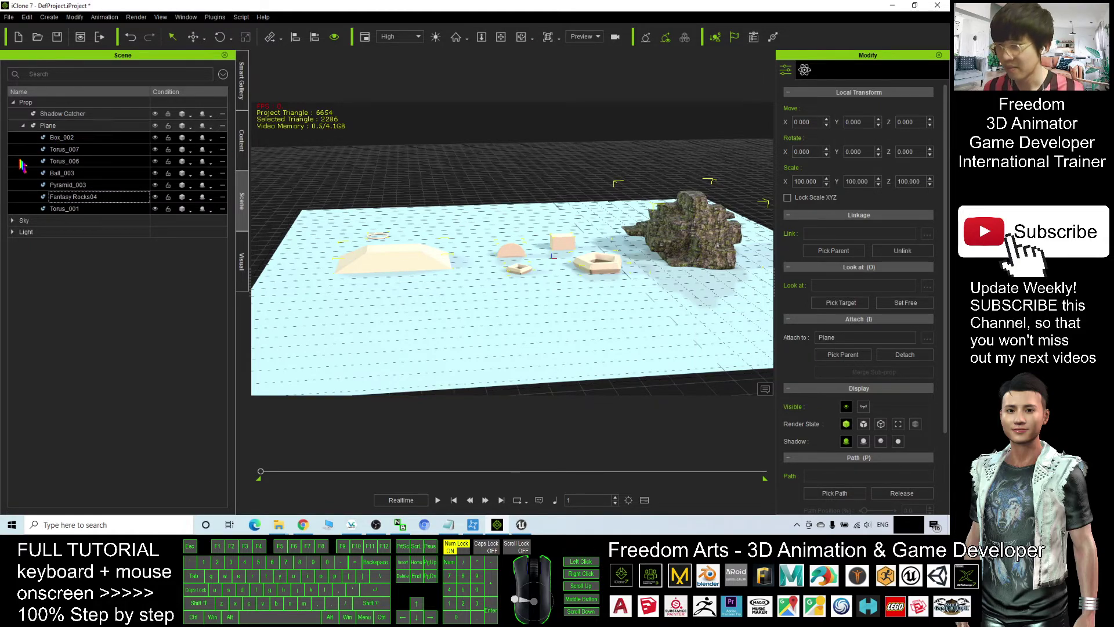
{"action": "left_click", "coordinate": [48, 126]}
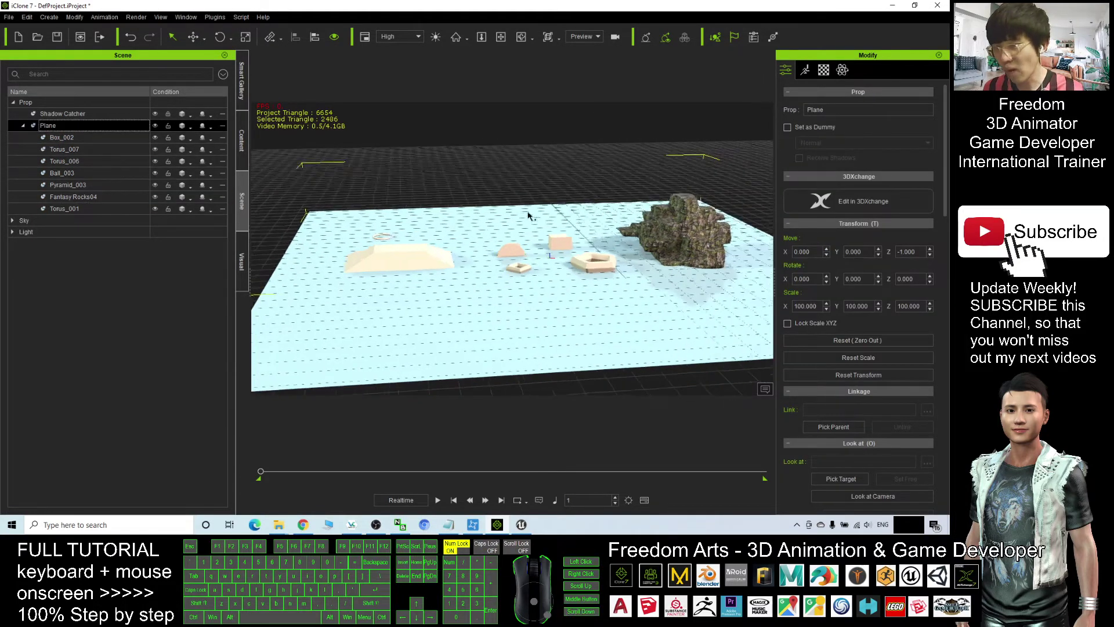
{"action": "left_click_drag", "start_coordinate": [528, 210], "coordinate": [606, 375]}
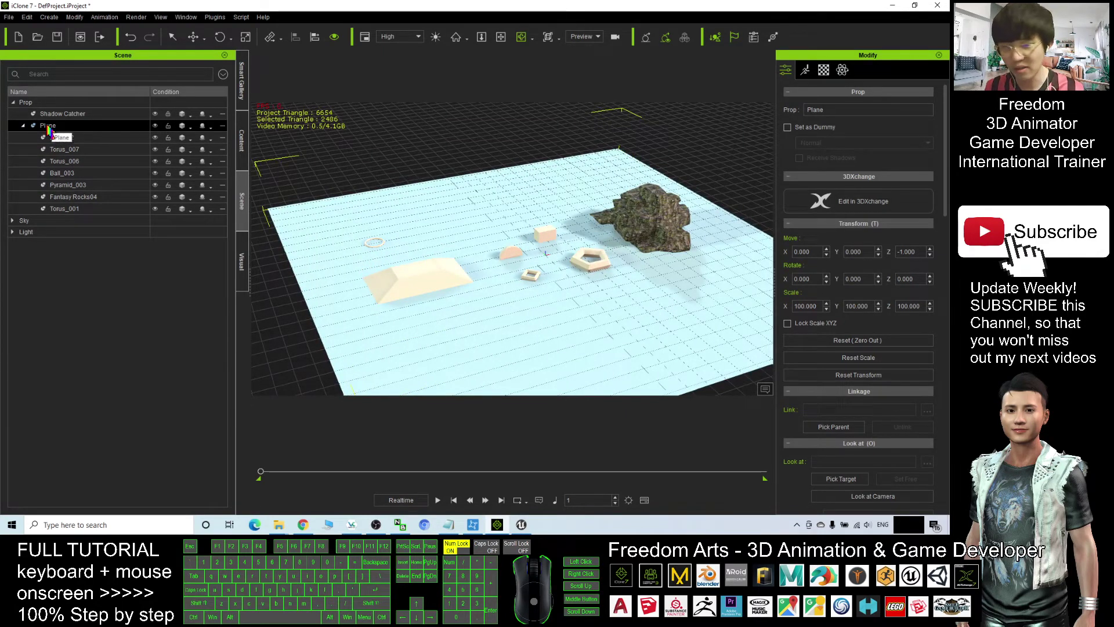
Rename the Plane parent prop in the Scene tree to 'Scene01'
{"action": "right_click", "coordinate": [48, 128]}
{"action": "right_click", "coordinate": [51, 138]}
{"action": "left_click", "coordinate": [48, 126]}
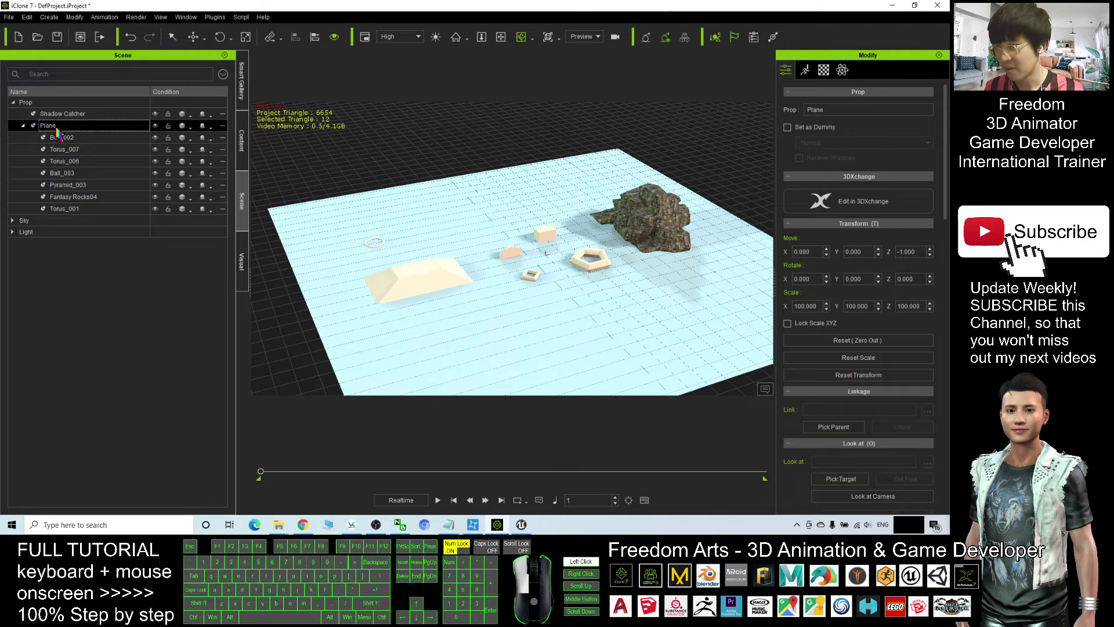
{"action": "left_click", "coordinate": [48, 127]}
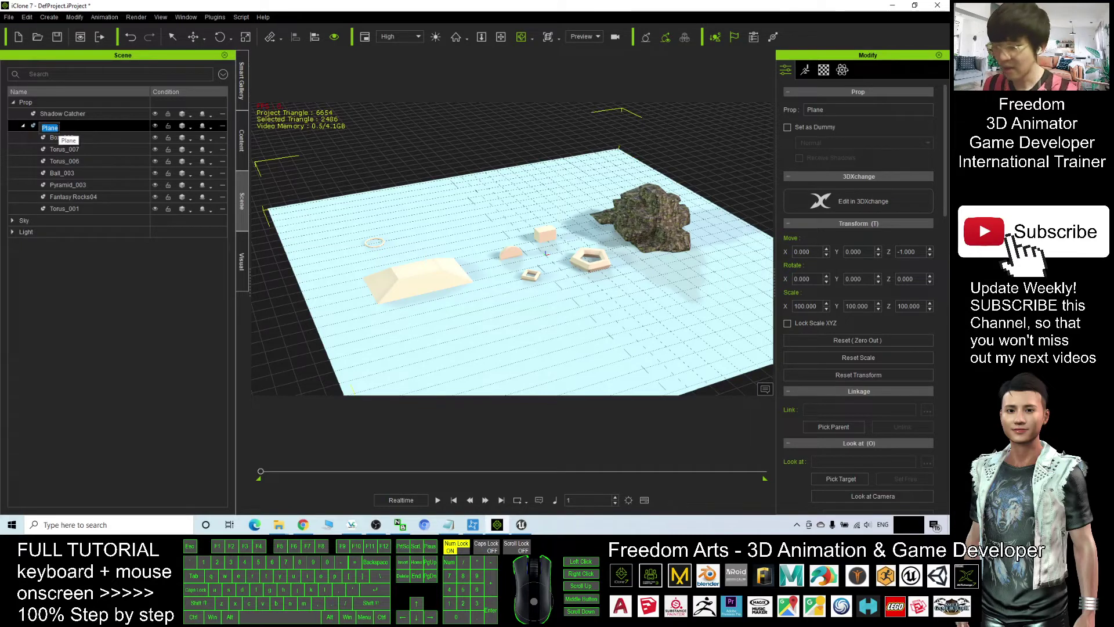
{"action": "type", "text": "Sce"}
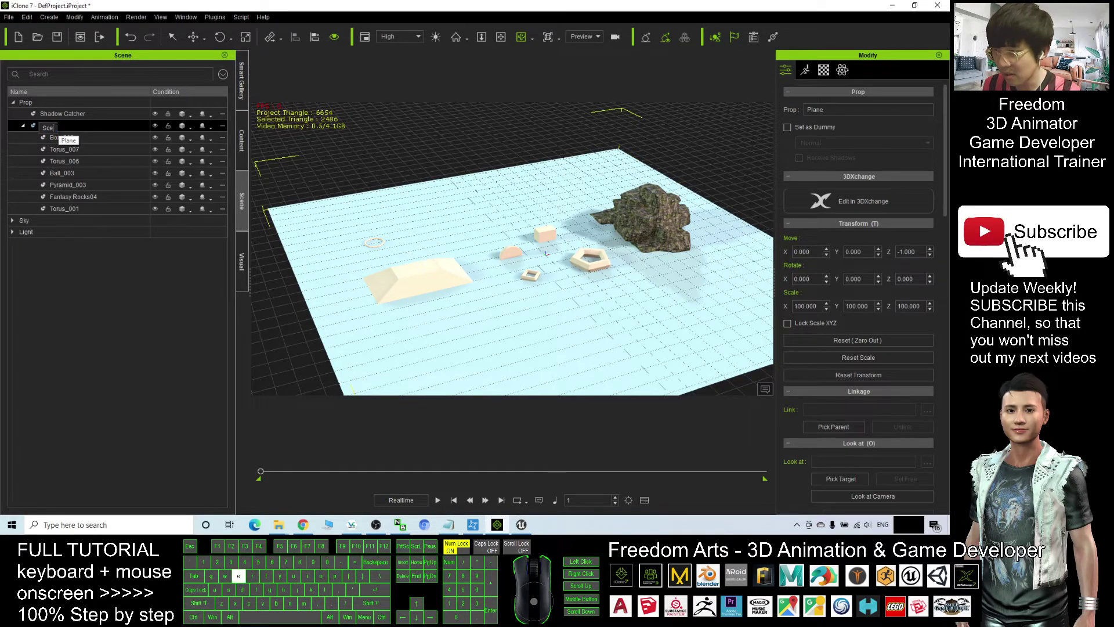
{"action": "type", "text": "ne01"}
{"action": "key", "text": "Return"}
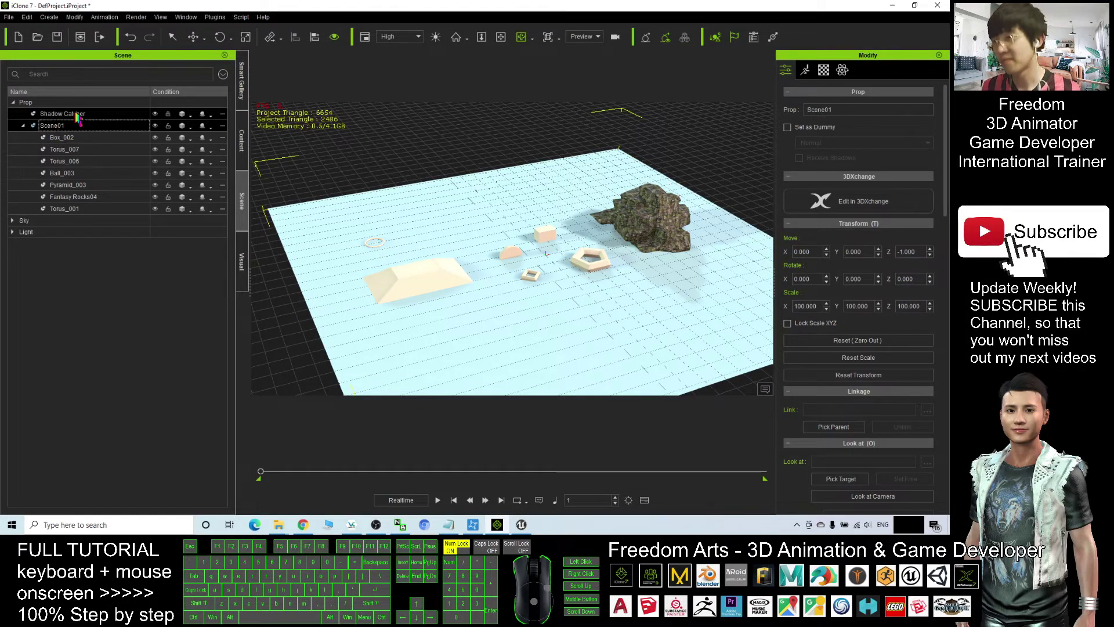
{"action": "left_click", "coordinate": [219, 21]}
In the Unreal Live Link panel, exclude characters, props, camera and lights, including only Scene01
{"action": "mouse_move", "coordinate": [243, 87]}
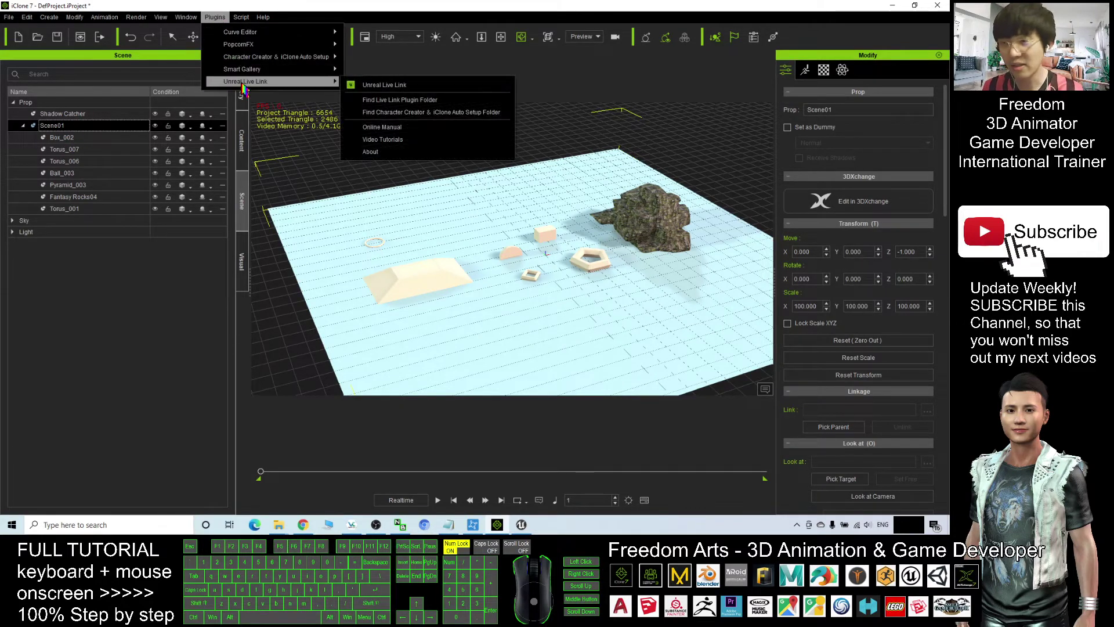
{"action": "left_click", "coordinate": [383, 85]}
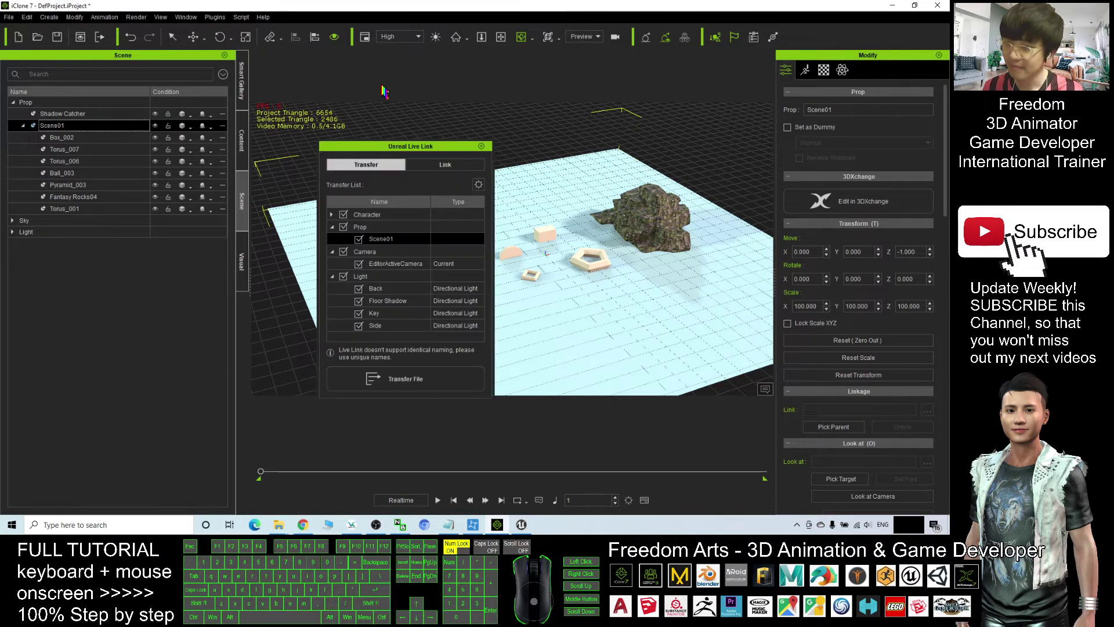
{"action": "left_click_drag", "start_coordinate": [383, 146], "coordinate": [363, 139]}
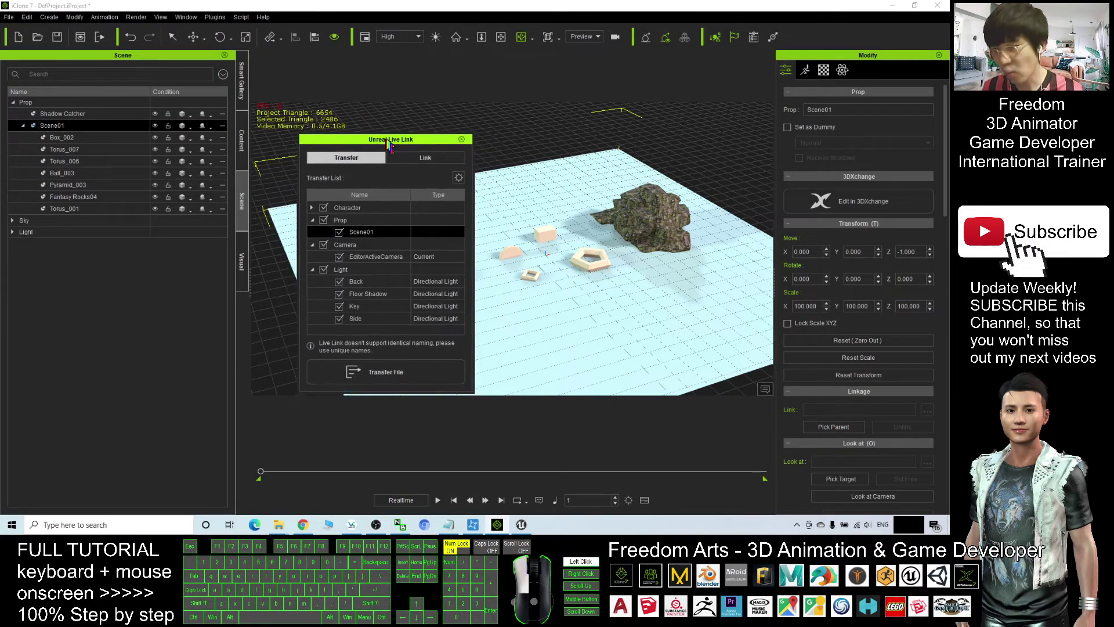
{"action": "left_click", "coordinate": [324, 207]}
{"action": "left_click", "coordinate": [323, 220]}
{"action": "left_click", "coordinate": [323, 244]}
{"action": "left_click", "coordinate": [324, 269]}
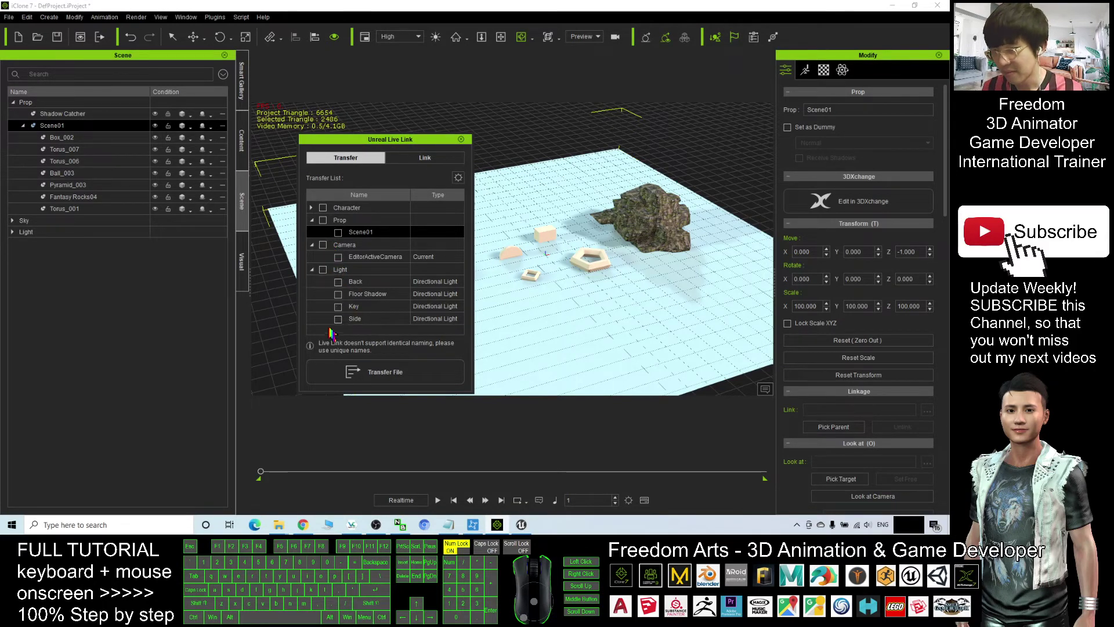
{"action": "left_click_drag", "start_coordinate": [367, 139], "coordinate": [151, 217]}
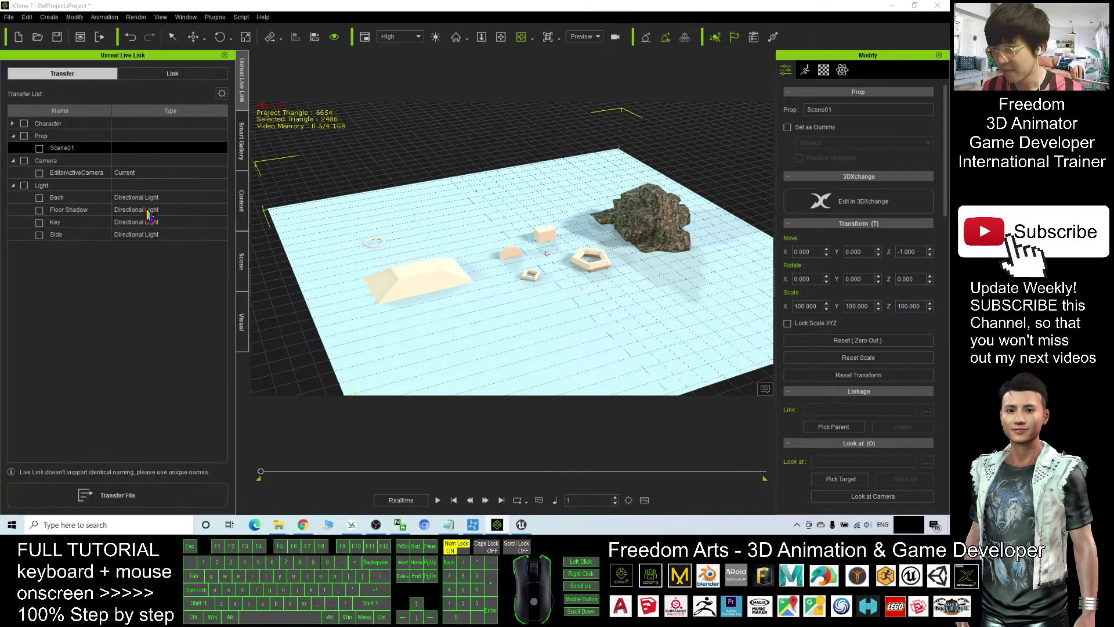
{"action": "left_click", "coordinate": [39, 149]}
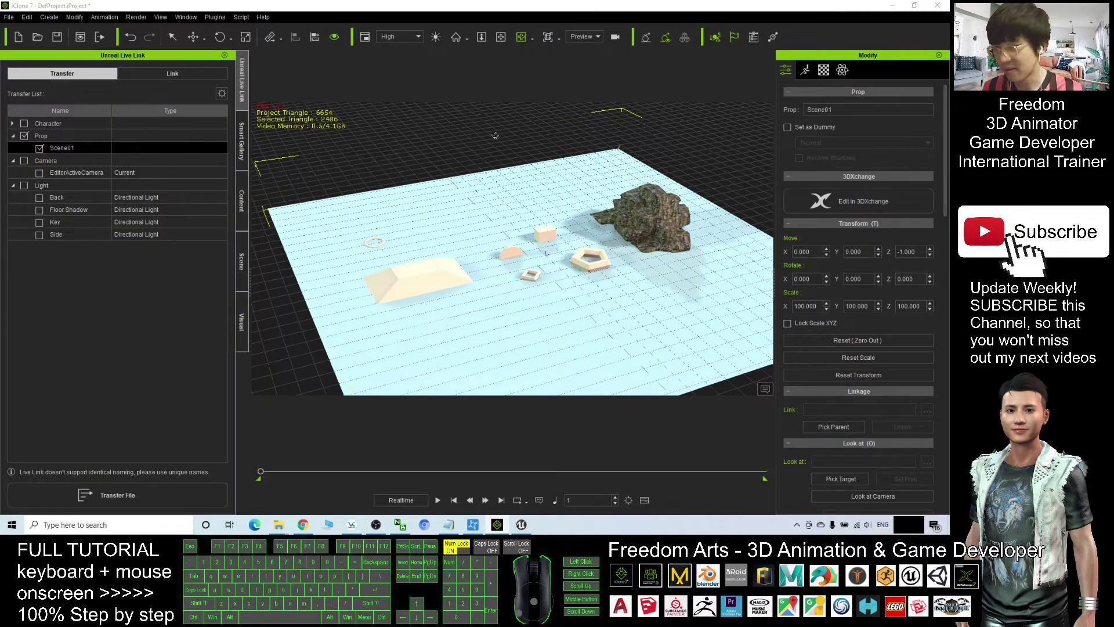
Send Scene01 to Unreal and bring the Unreal Editor to the front
{"action": "left_click", "coordinate": [109, 500]}
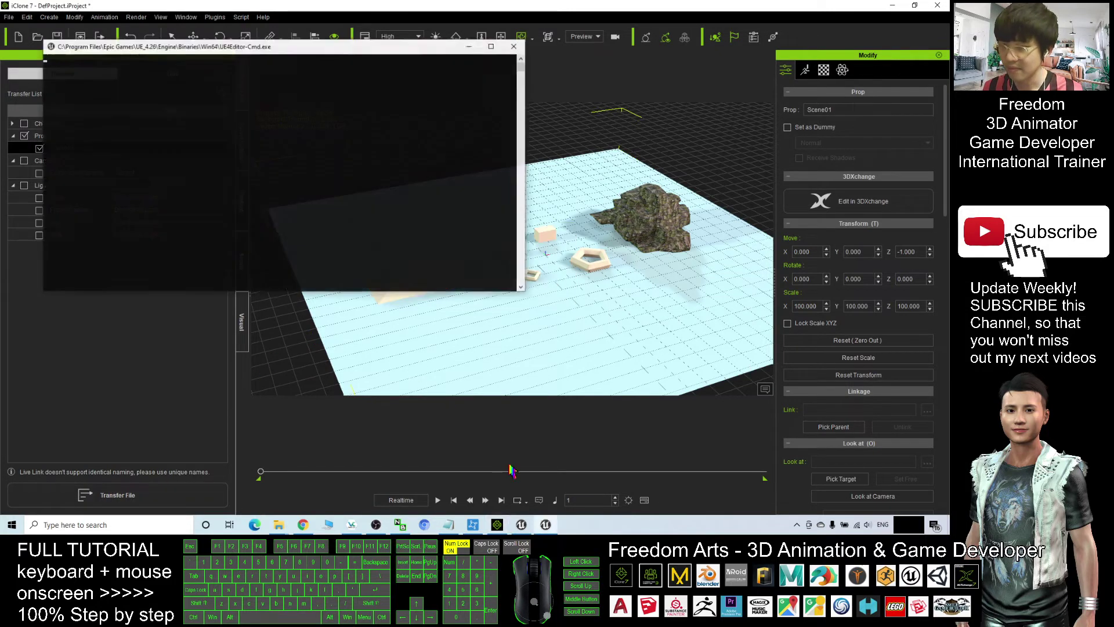
{"action": "left_click", "coordinate": [551, 530]}
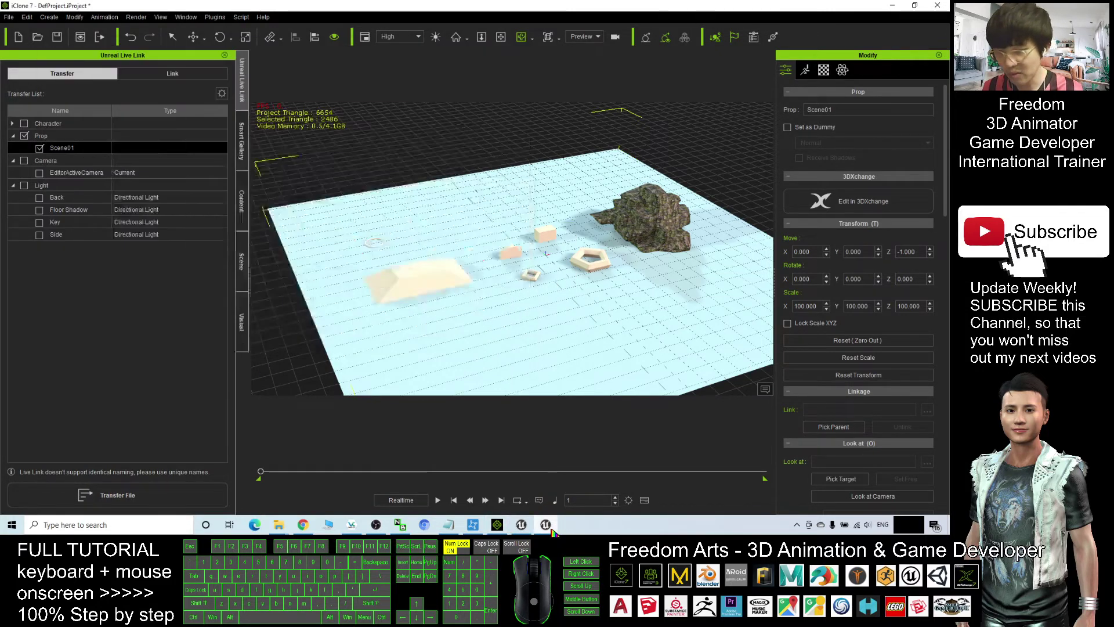
{"action": "left_click", "coordinate": [552, 529]}
{"action": "mouse_move", "coordinate": [522, 527]}
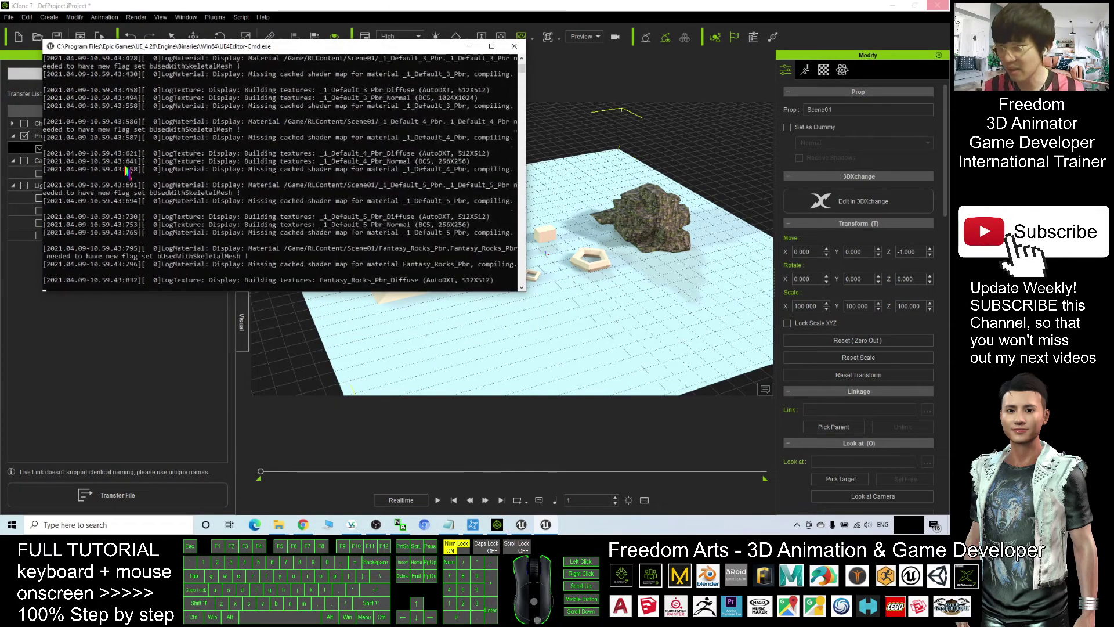
{"action": "left_click", "coordinate": [522, 526]}
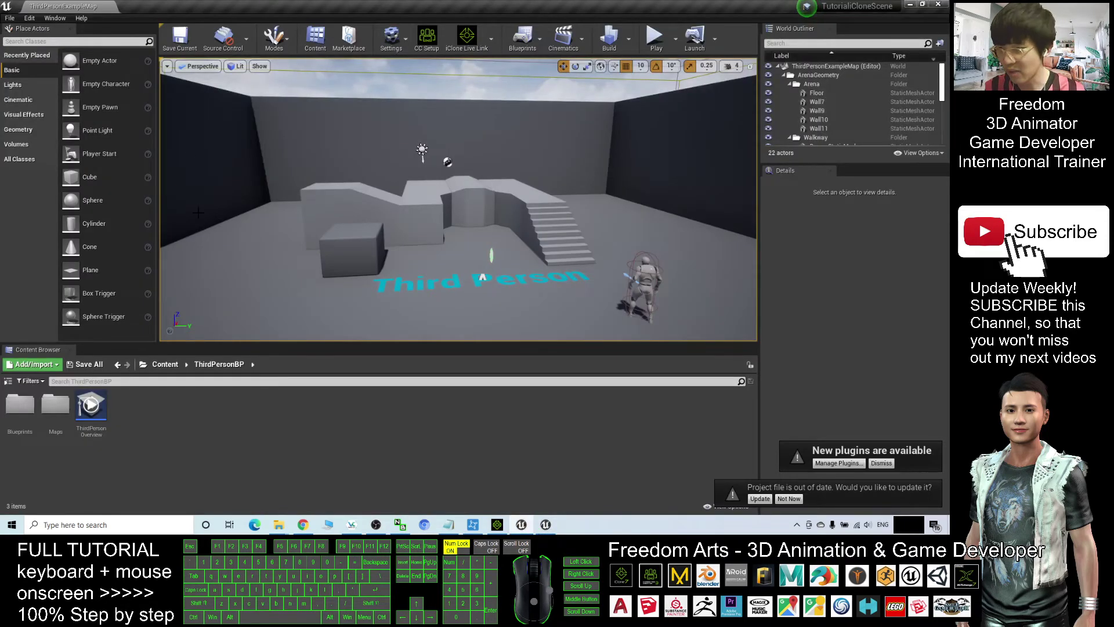
Browse the Content Browser to RLContent/Scene01 to see the 31 imported assets
{"action": "left_click", "coordinate": [164, 365]}
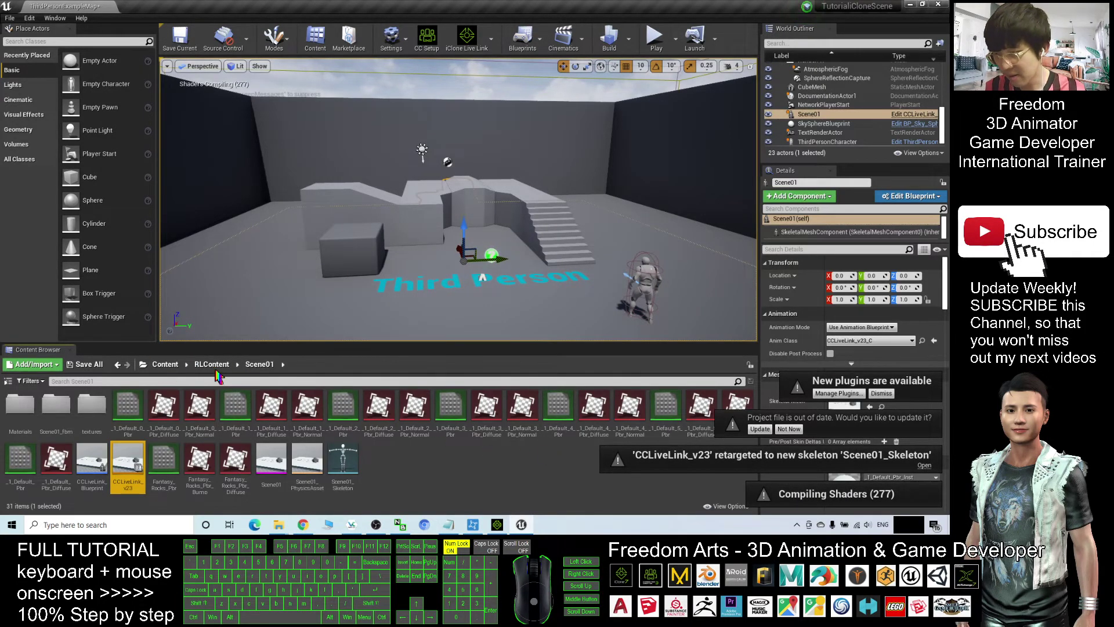
{"action": "left_click", "coordinate": [178, 372]}
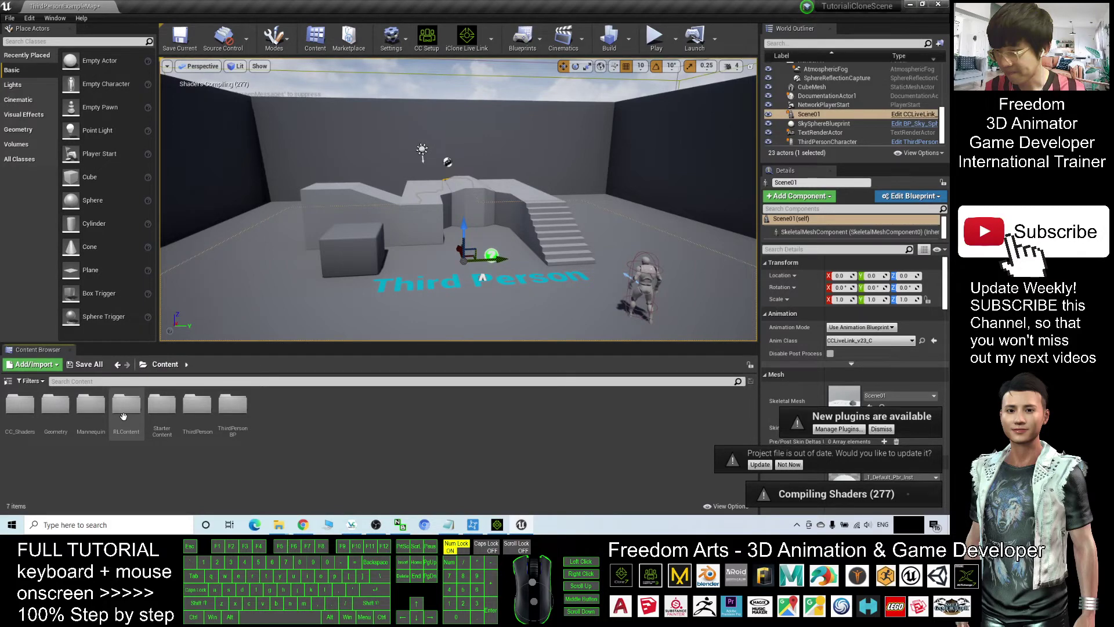
{"action": "double_click", "coordinate": [123, 417]}
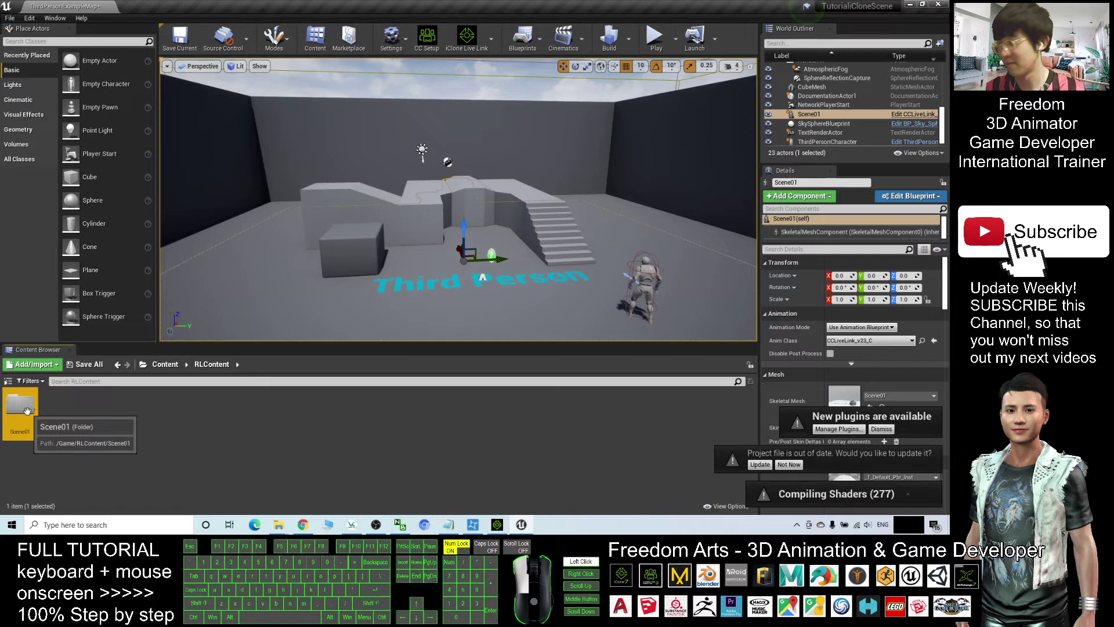
{"action": "double_click", "coordinate": [26, 411]}
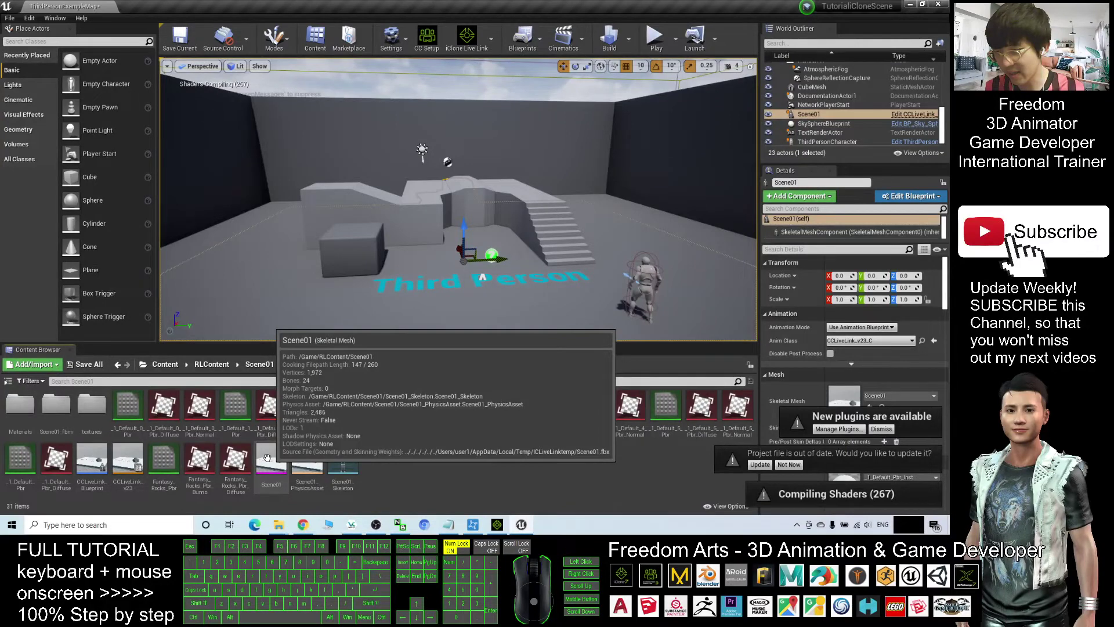
{"action": "left_click", "coordinate": [10, 18]}
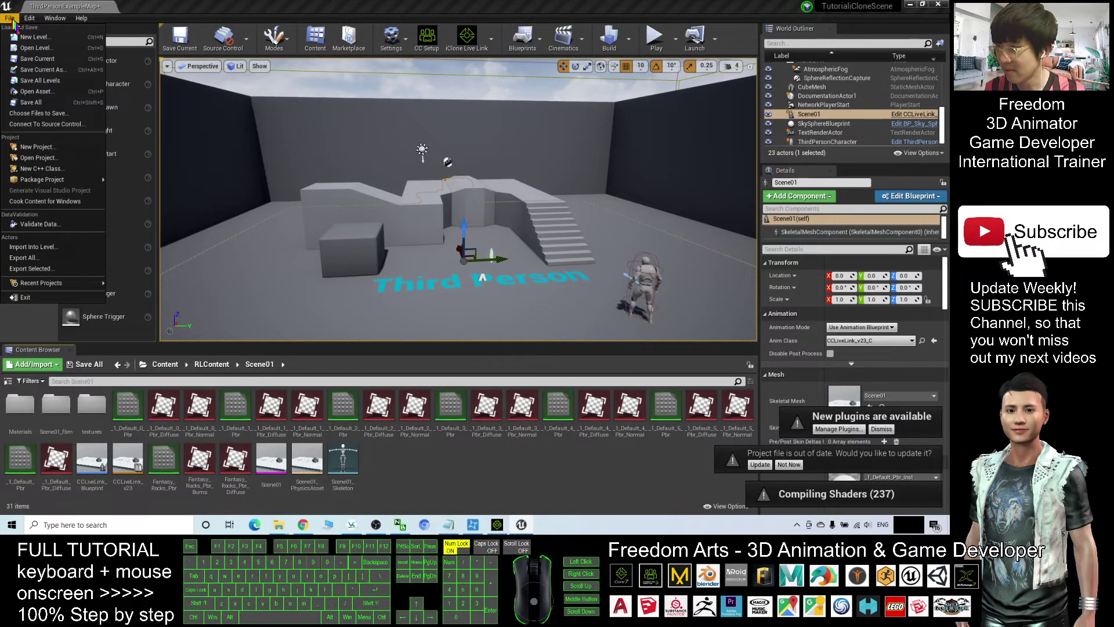
Create a new Default level without saving the old one, then briefly play-test it
{"action": "left_click", "coordinate": [34, 36]}
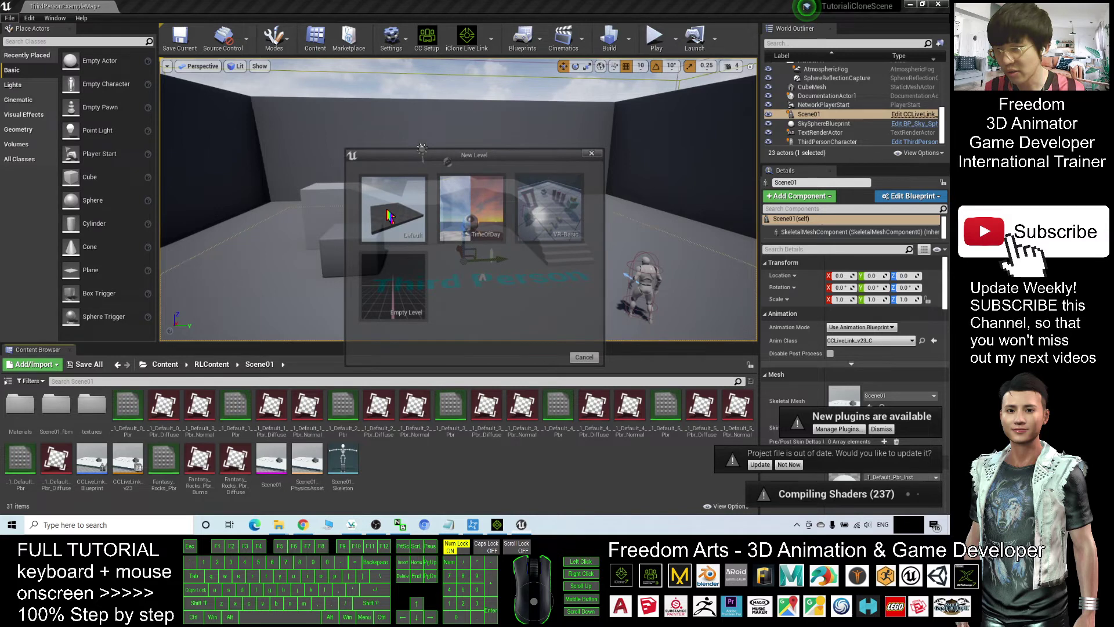
{"action": "left_click", "coordinate": [389, 216]}
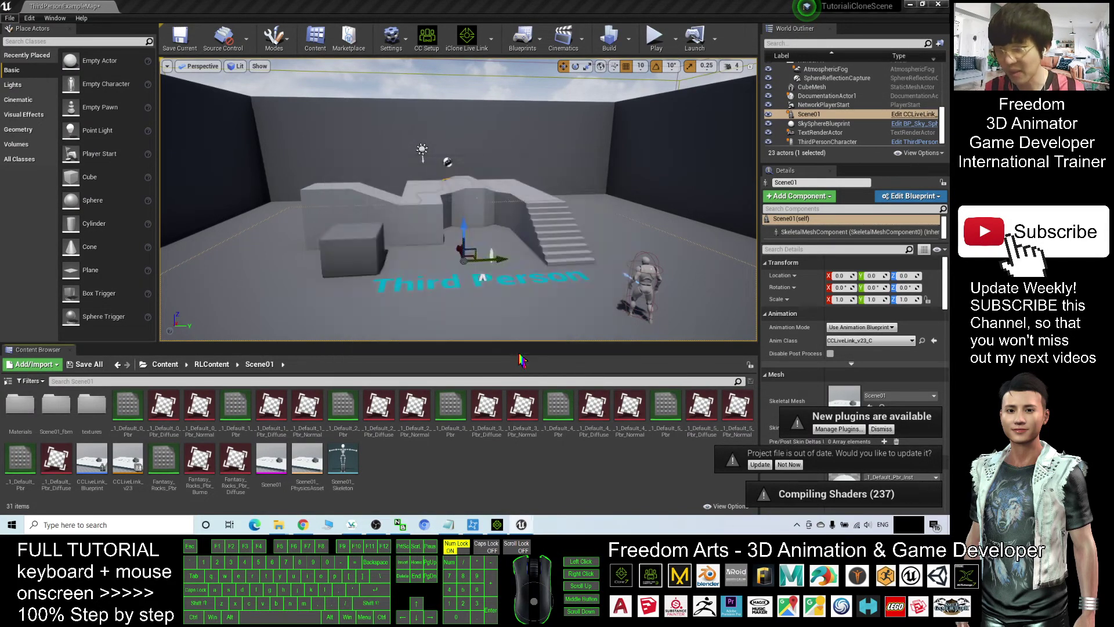
{"action": "left_click", "coordinate": [521, 353]}
{"action": "scroll", "coordinate": [482, 218], "scroll_direction": "down", "scroll_amount": 3}
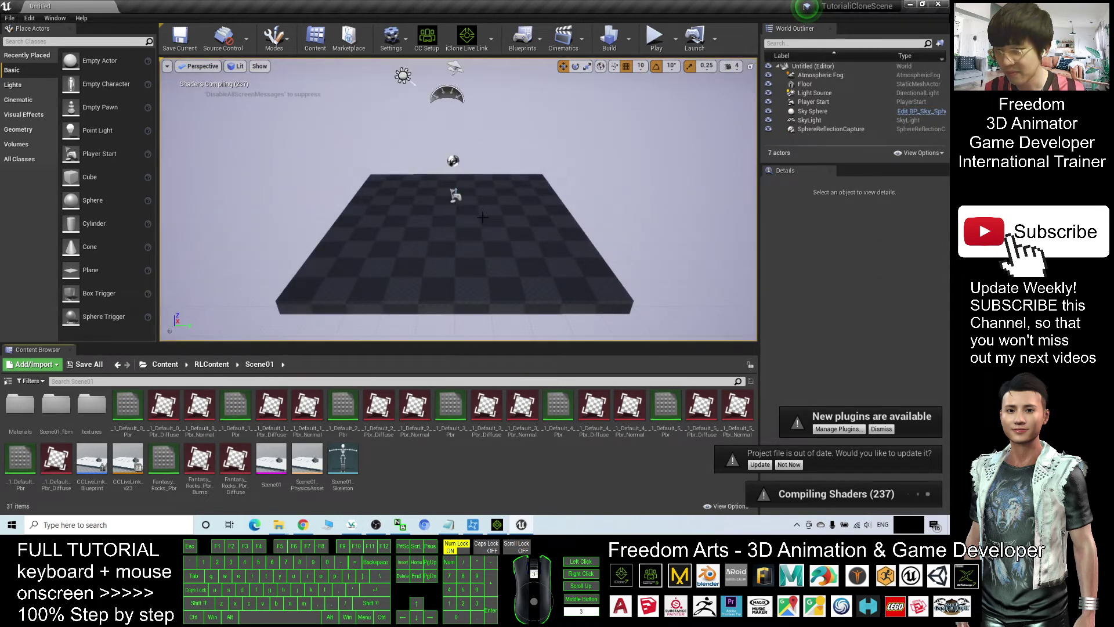
{"action": "scroll", "coordinate": [482, 217], "scroll_direction": "up", "scroll_amount": 2}
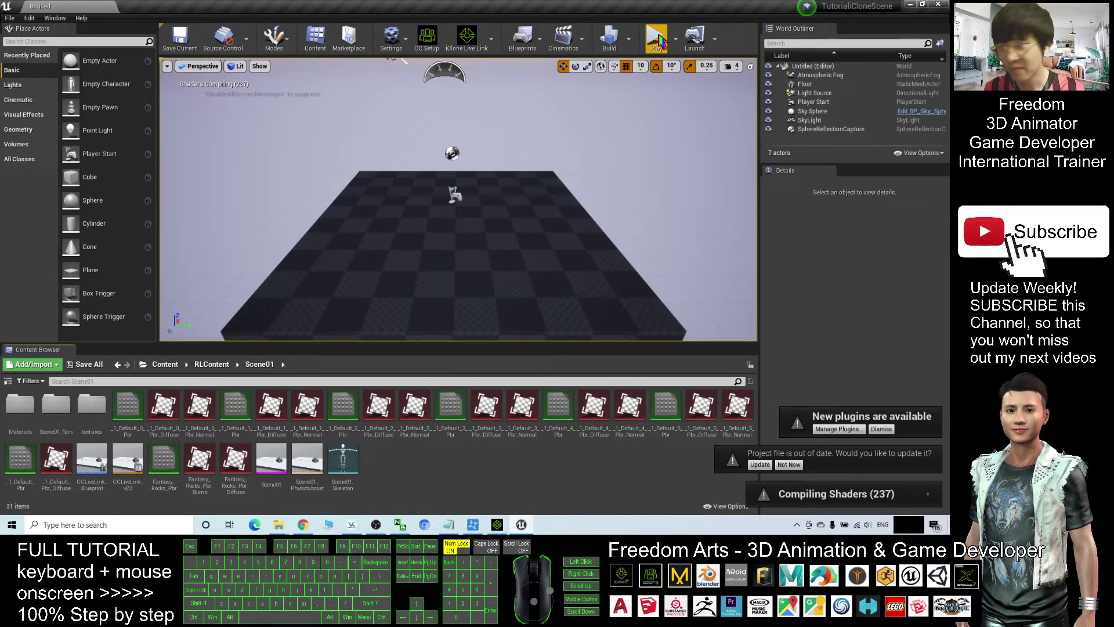
{"action": "left_click", "coordinate": [657, 40]}
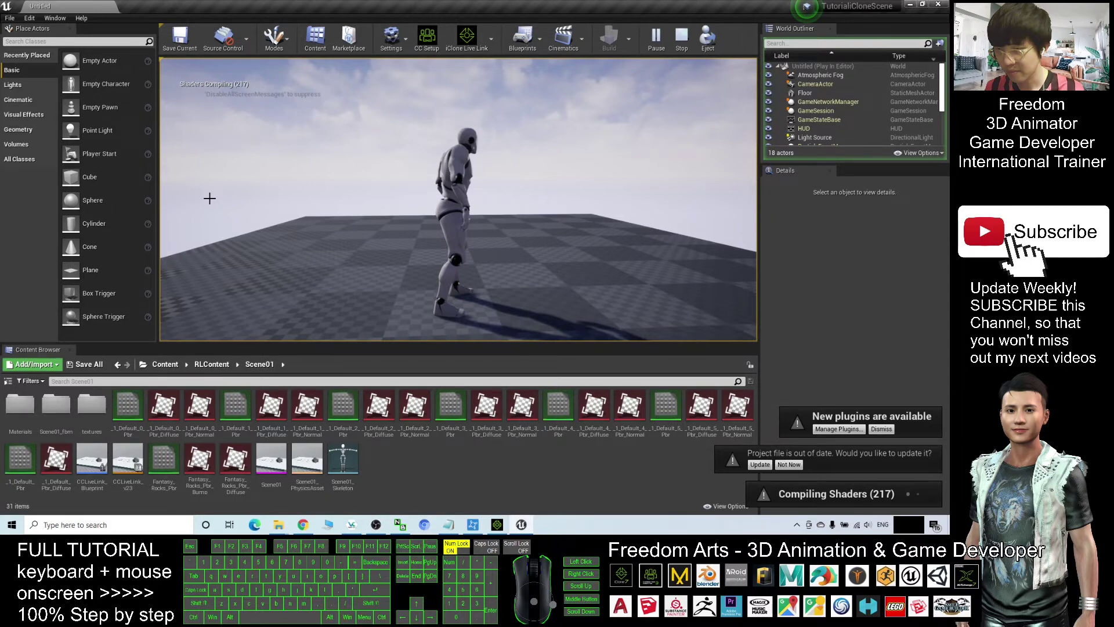
{"action": "key", "text": "Escape"}
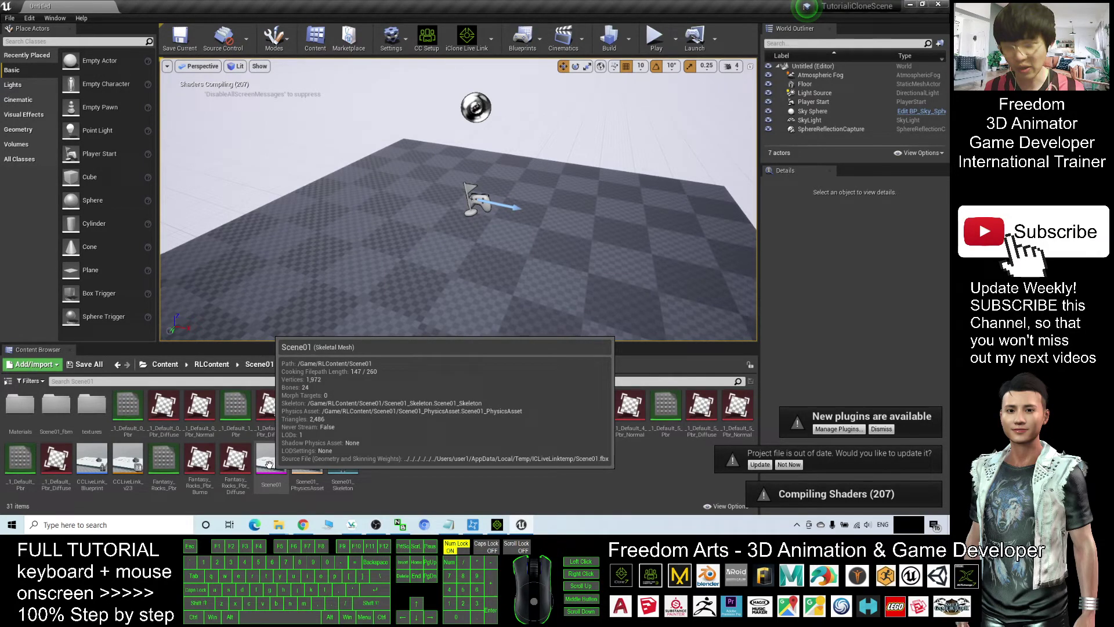
Convert the Scene01 skeletal mesh into a static mesh named scene01 in the Meshes folder
{"action": "double_click", "coordinate": [269, 464]}
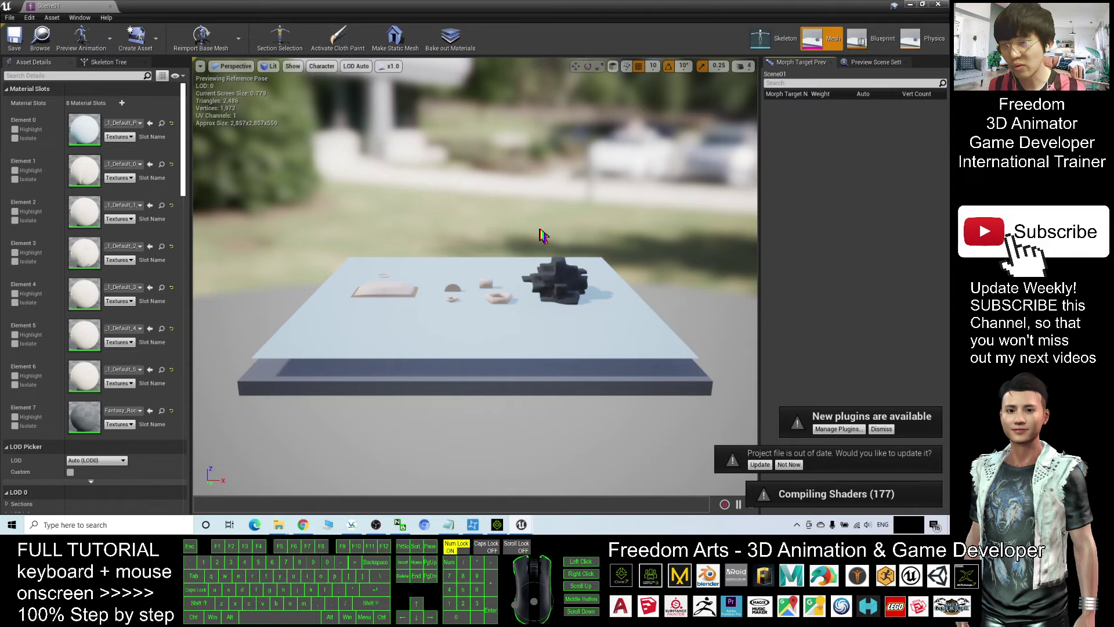
{"action": "left_click", "coordinate": [395, 37]}
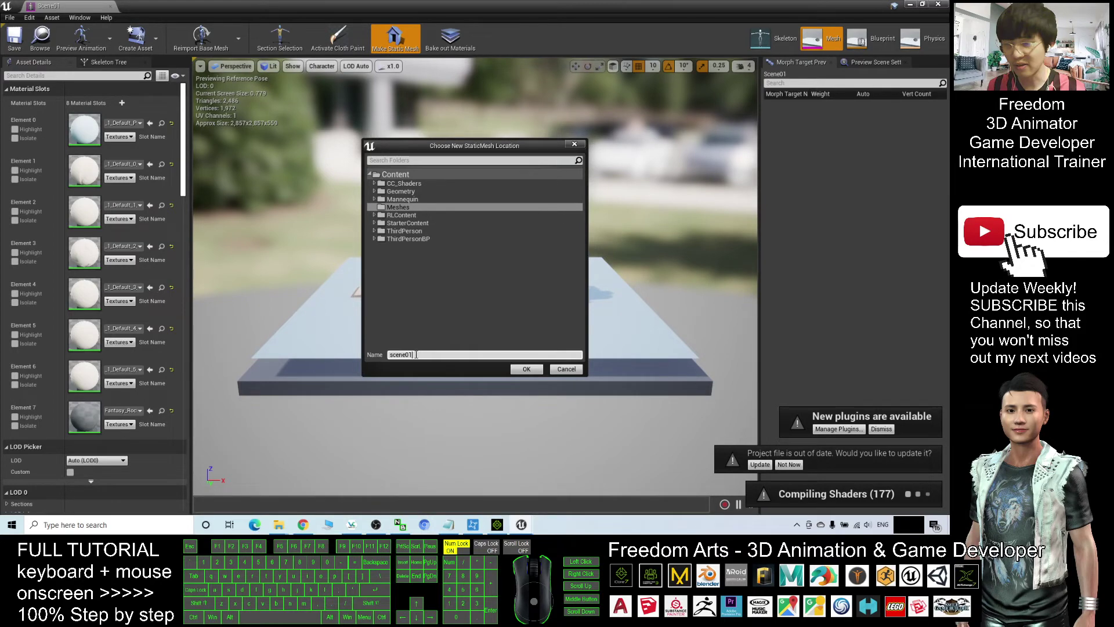
{"action": "key", "text": "Return"}
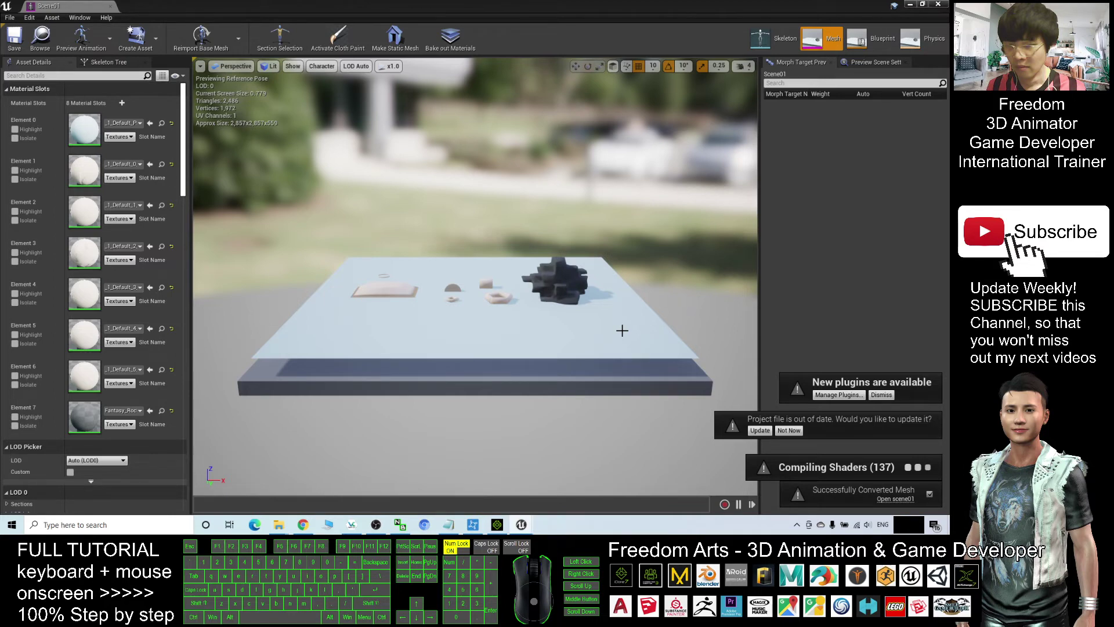
{"action": "key", "text": "alt+Tab"}
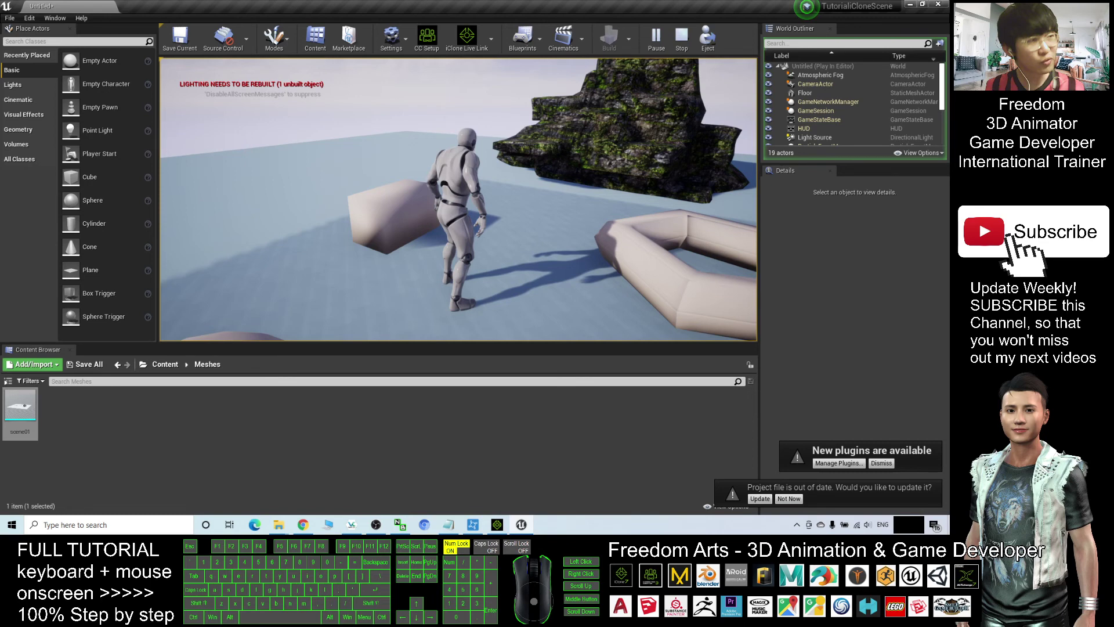
Run the character onto the mossy rock, jump off, and run up the tan ramp
{"action": "key", "text": "w"}
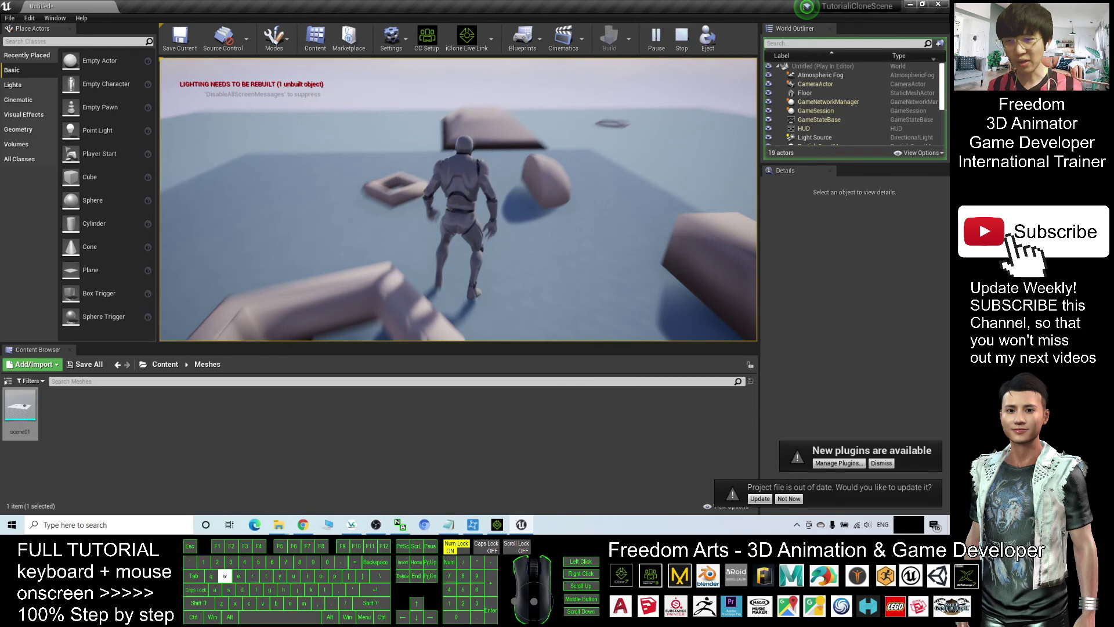
{"action": "key", "text": "a"}
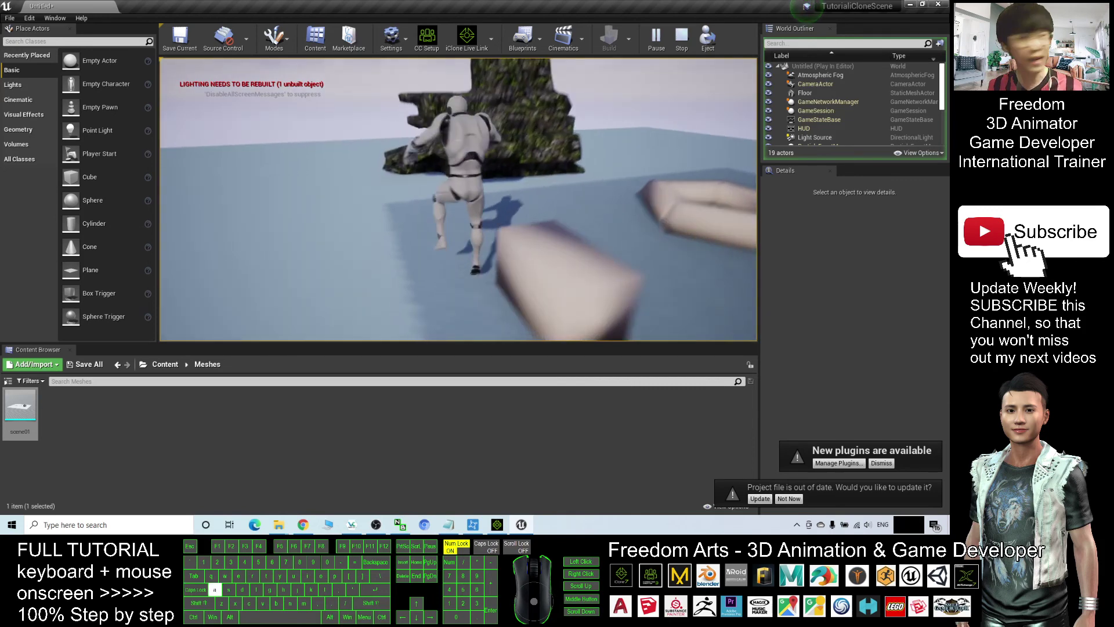
{"action": "key", "text": "w"}
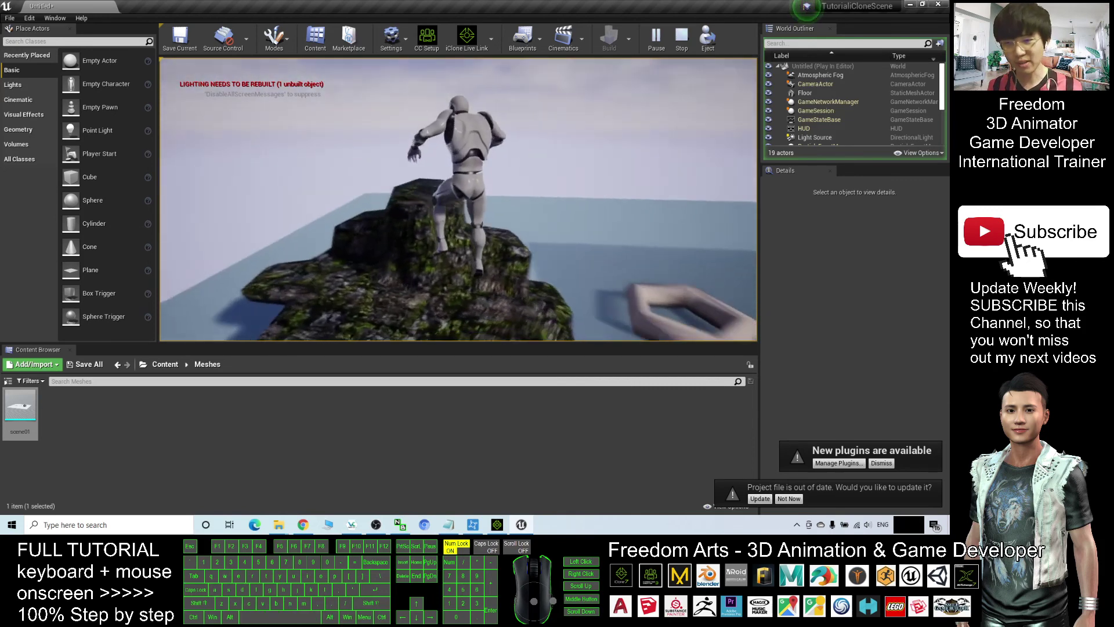
{"action": "key", "text": "space"}
{"action": "key", "text": "d"}
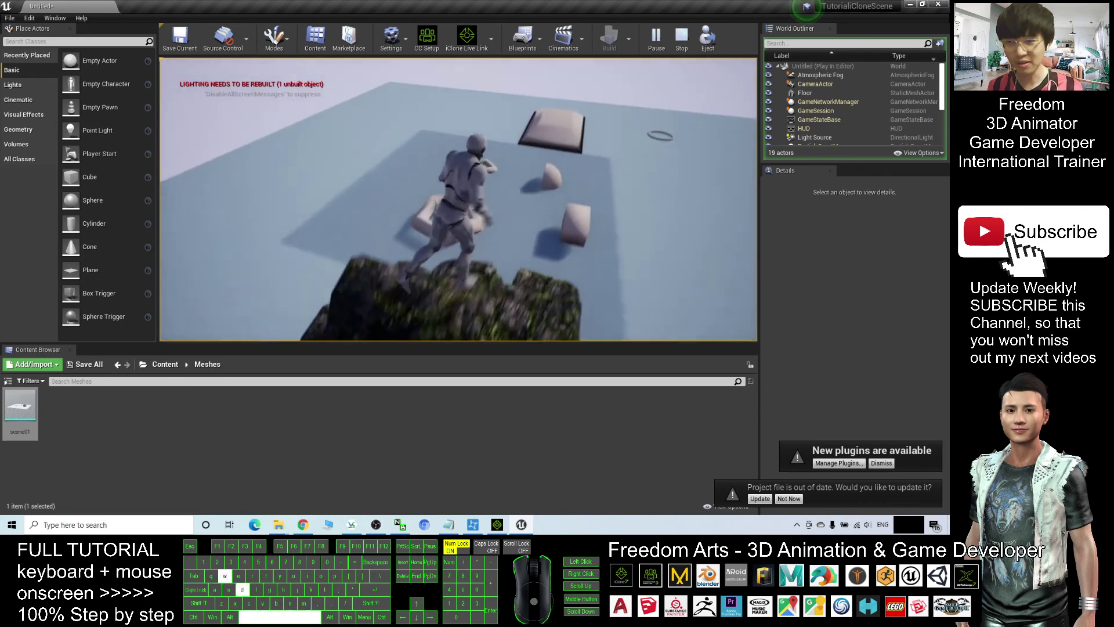
{"action": "key", "text": "w"}
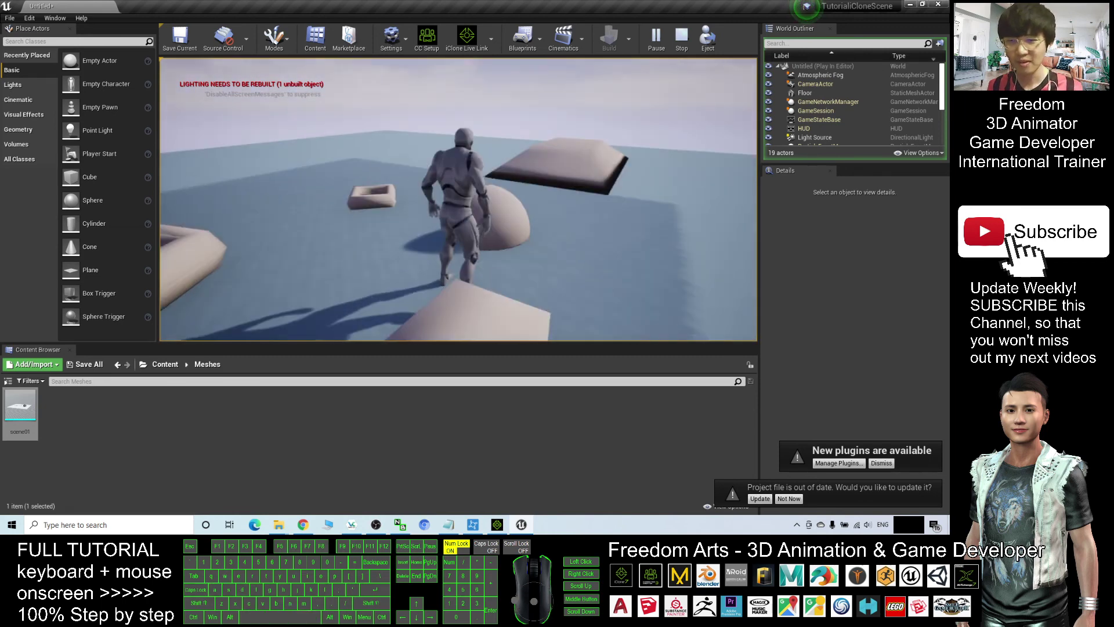
{"action": "key", "text": "space"}
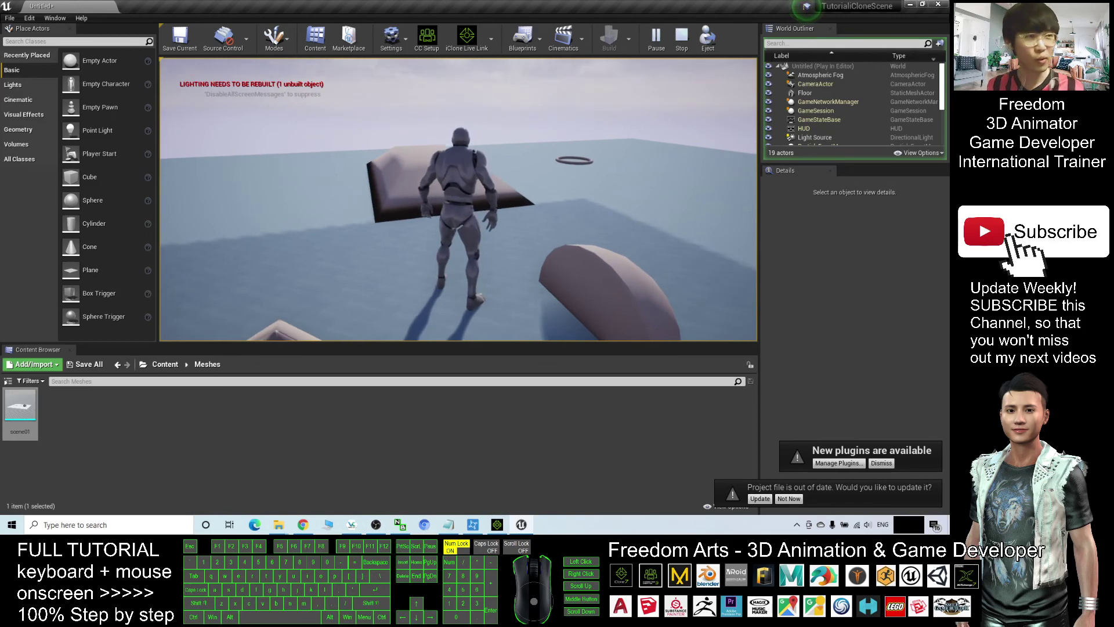
{"action": "key", "text": "w"}
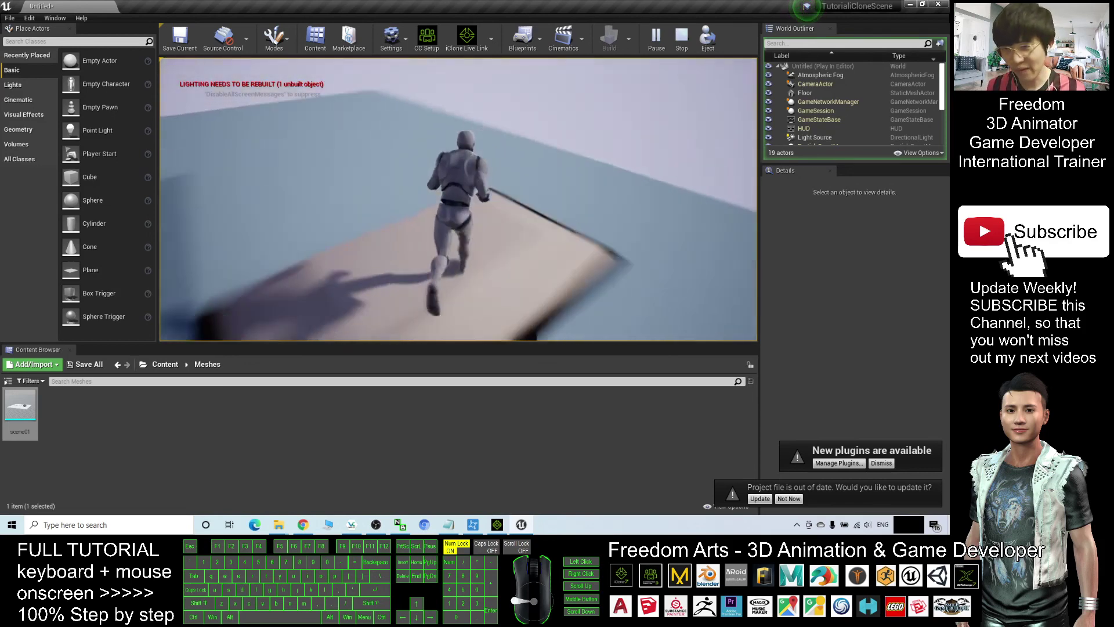
{"action": "key", "text": "w"}
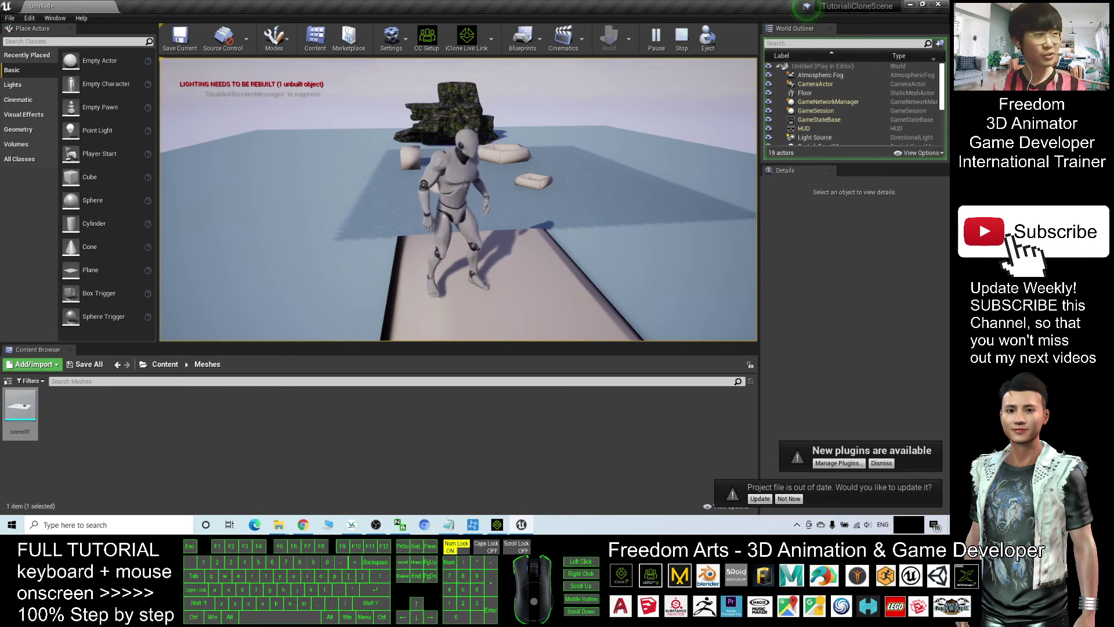
Walk the character past the cushions and climb onto the top of the mossy rock
{"action": "key", "text": "w"}
{"action": "key", "text": "w"}
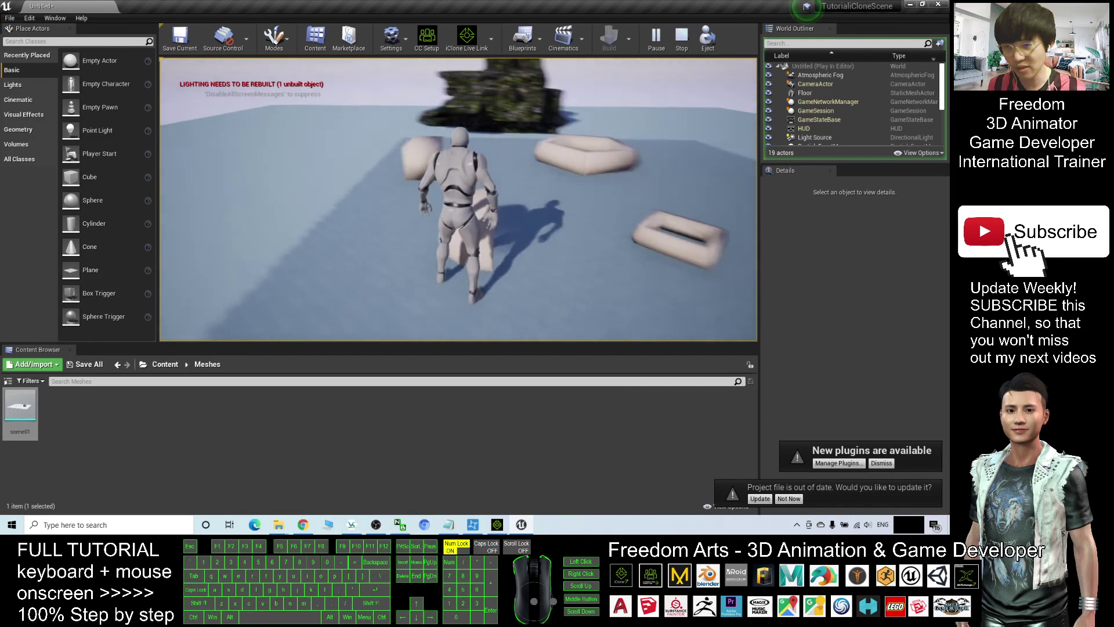
{"action": "key", "text": "w"}
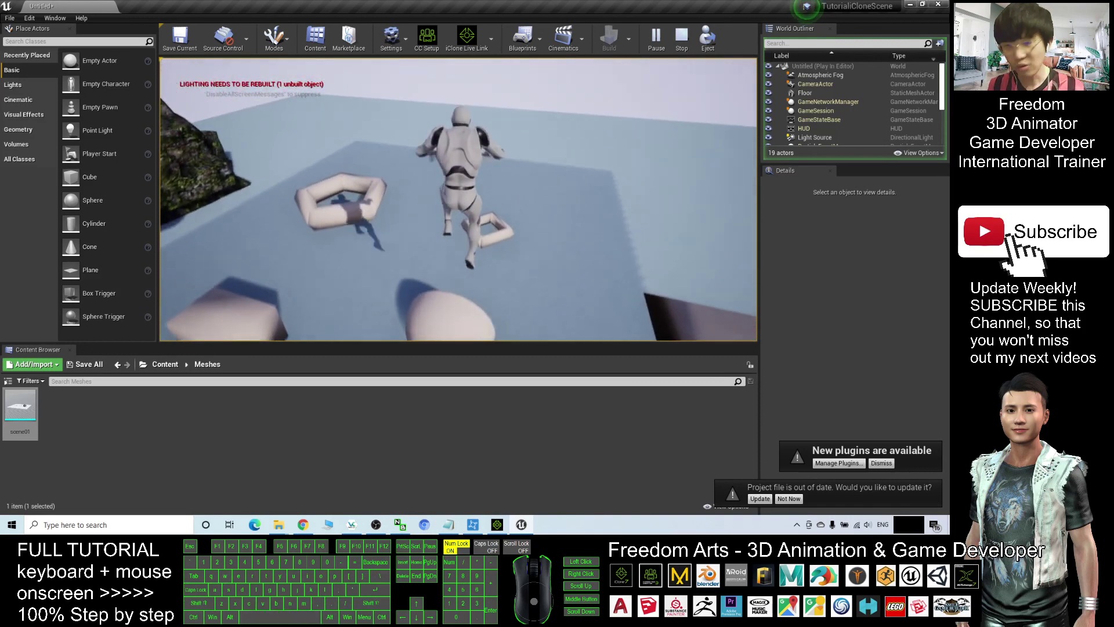
{"action": "key", "text": "w"}
{"action": "key", "text": "space"}
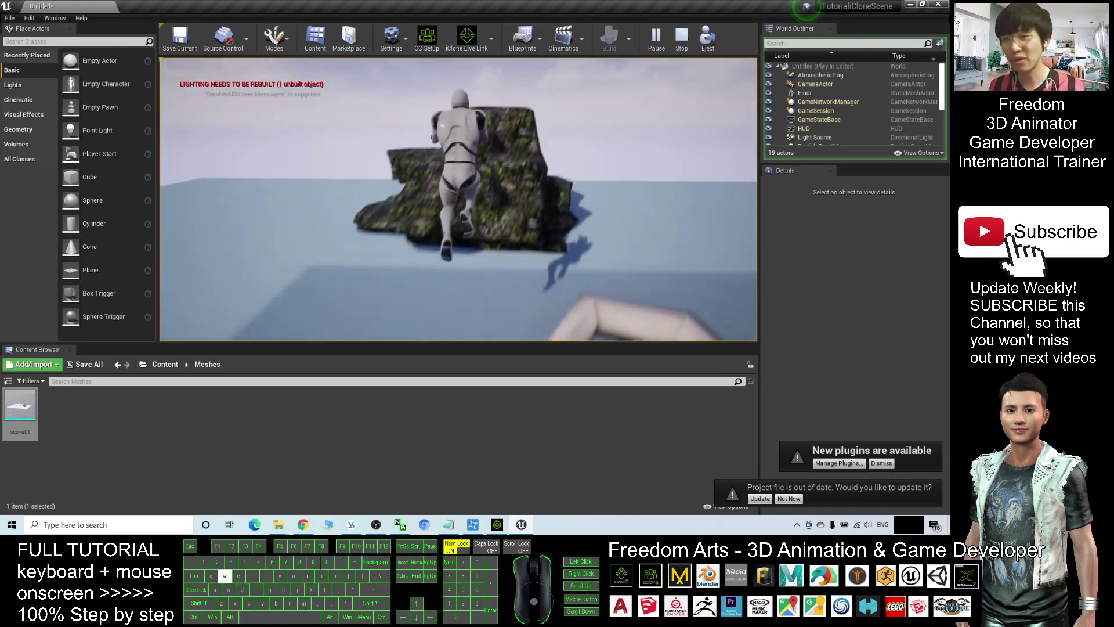
{"action": "key", "text": "a"}
{"action": "key", "text": "w"}
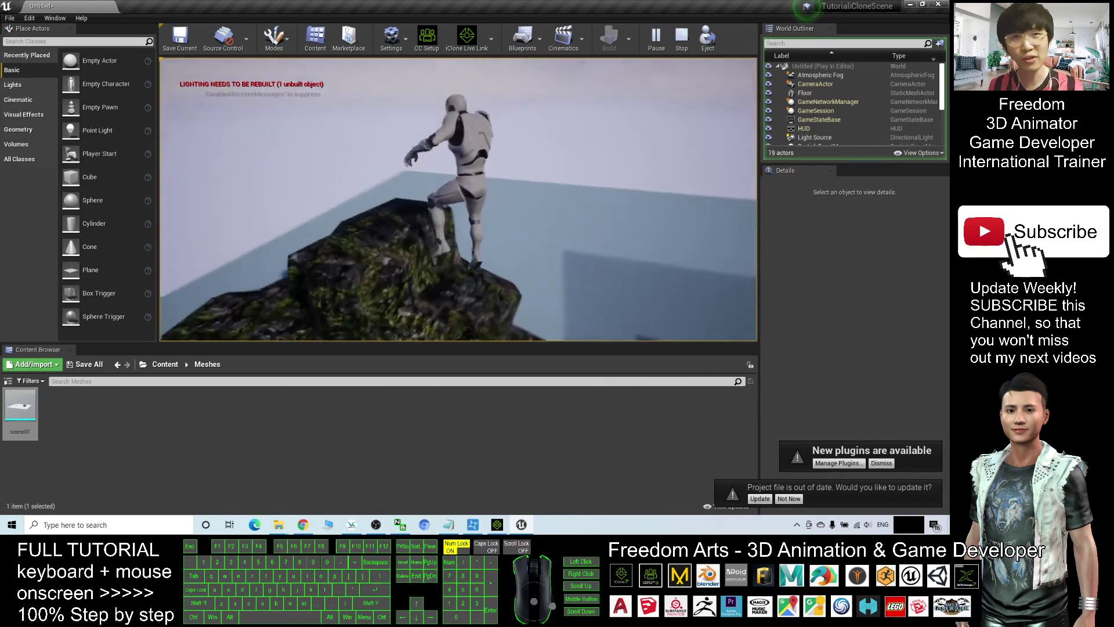
{"action": "key", "text": "w"}
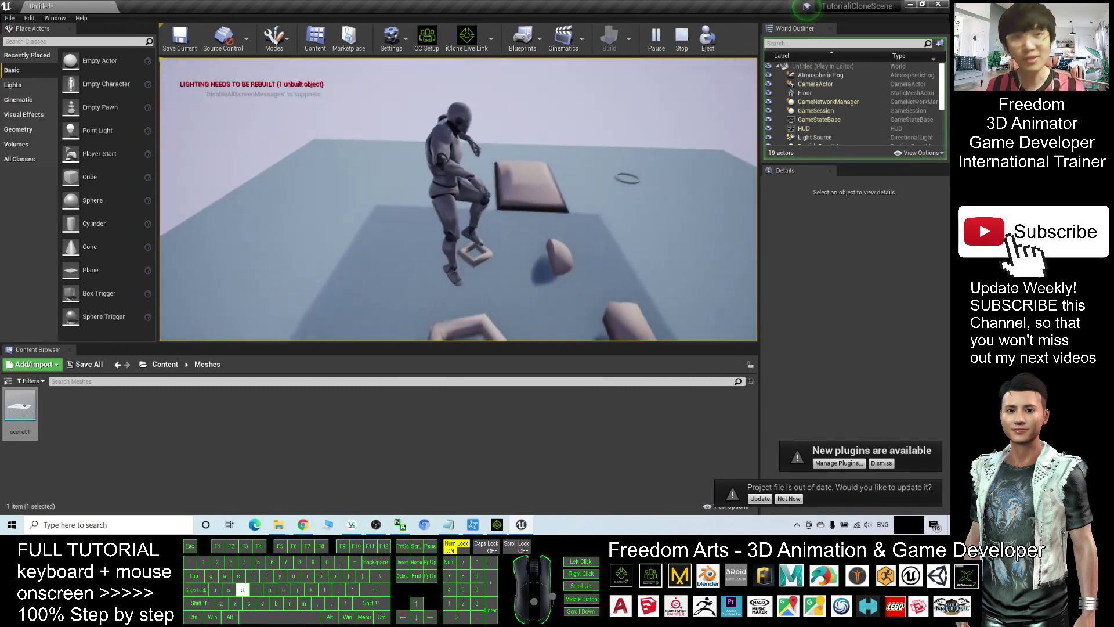